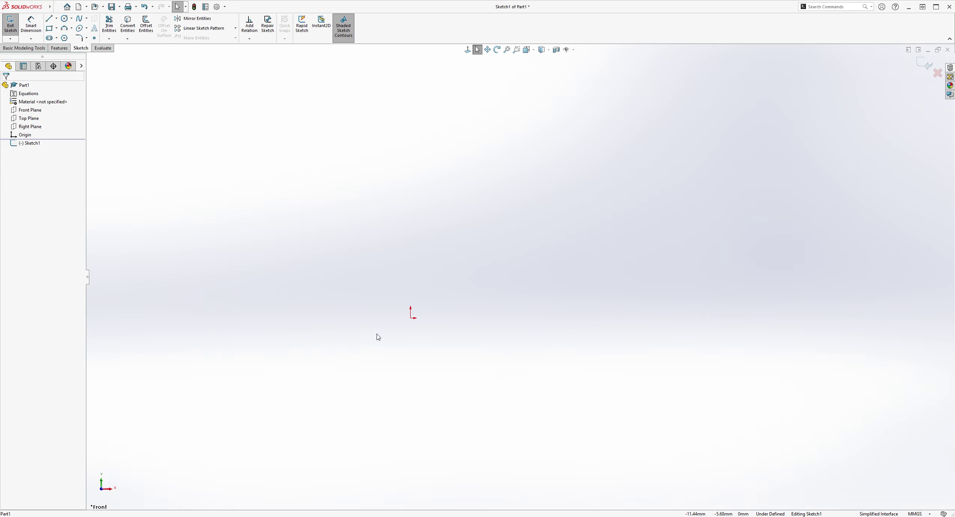
Step: Sketch a horizontal straight slot above the origin, about 25 mm between arc centres and 16 mm wide
scroll(456, 263, "up", 1)
scroll(447, 263, "down", 1)
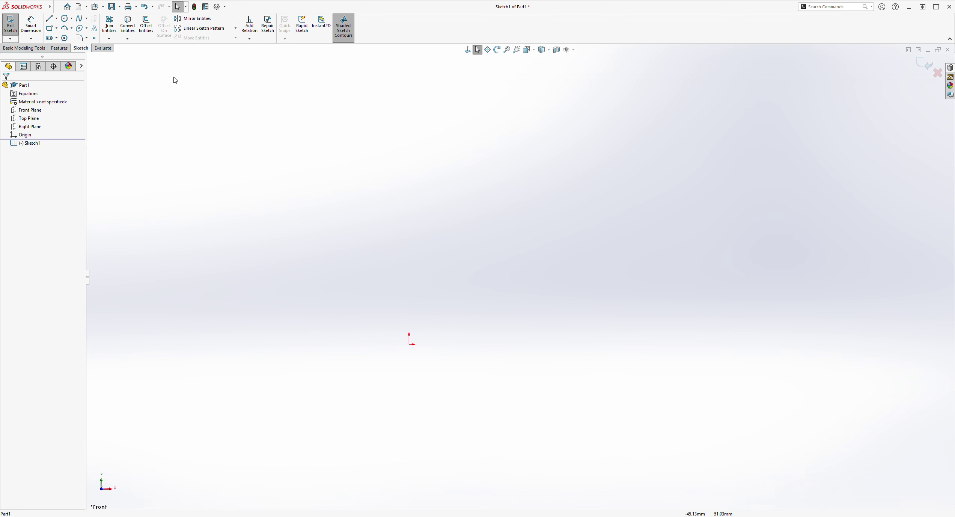
left_click(49, 38)
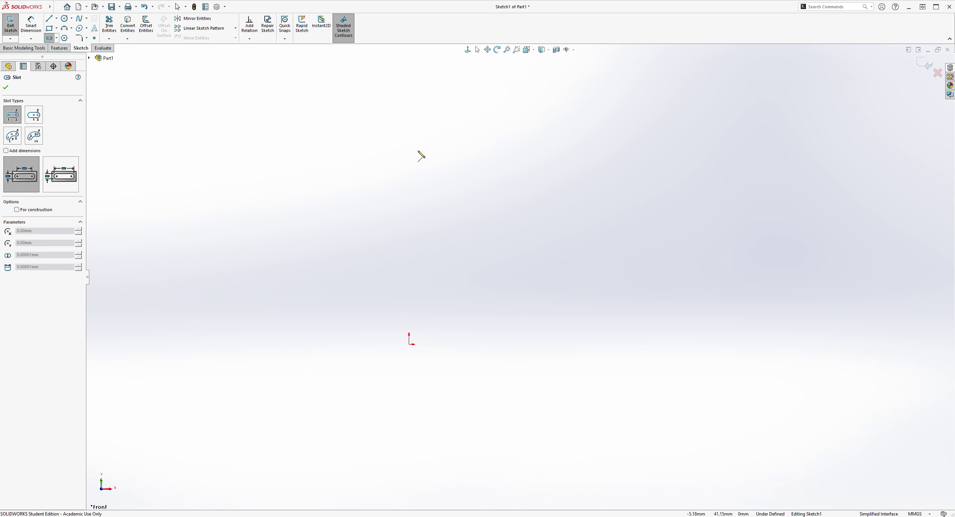
left_click(357, 213)
left_click(489, 214)
left_click(490, 257)
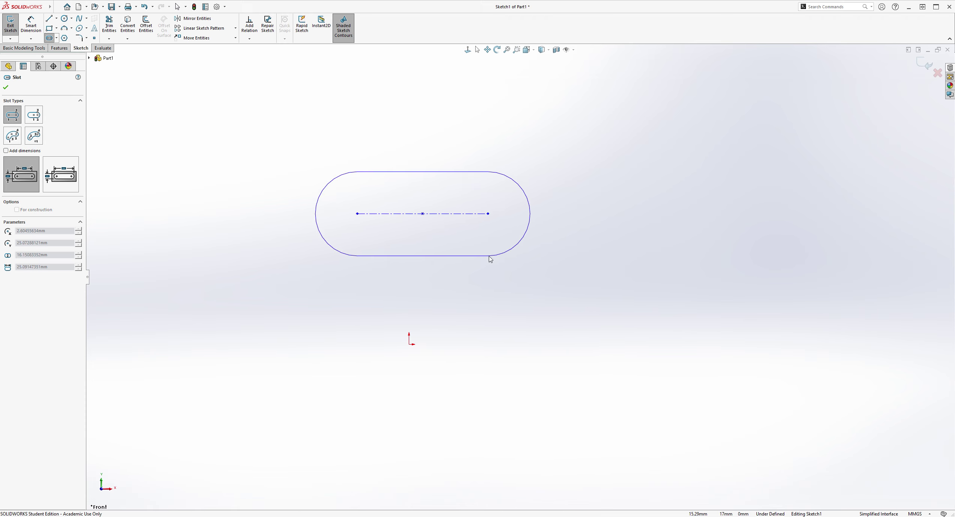
key("Escape")
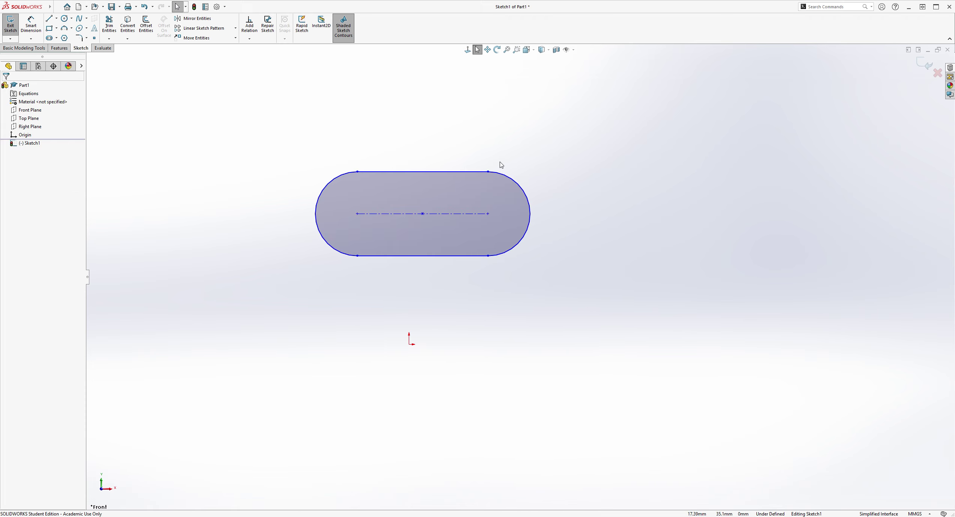
Step: Make the midpoint of the slot's lower straight edge coincident with the origin
scroll(478, 167, "down", 1)
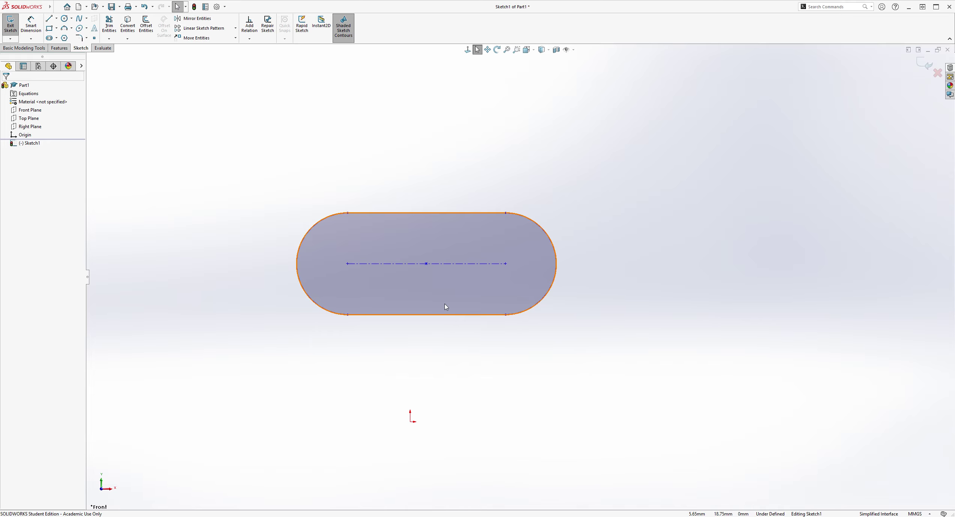
left_click(427, 315)
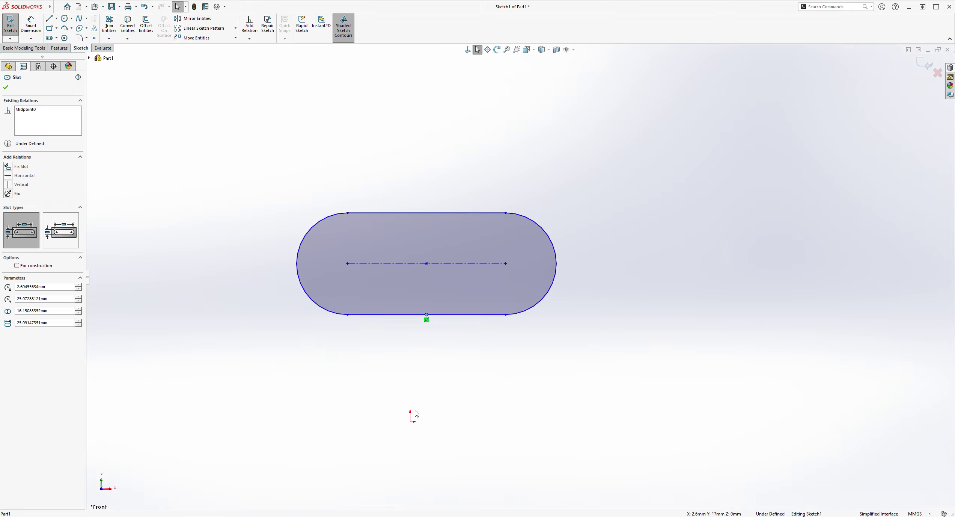
left_click(410, 421, "ctrl")
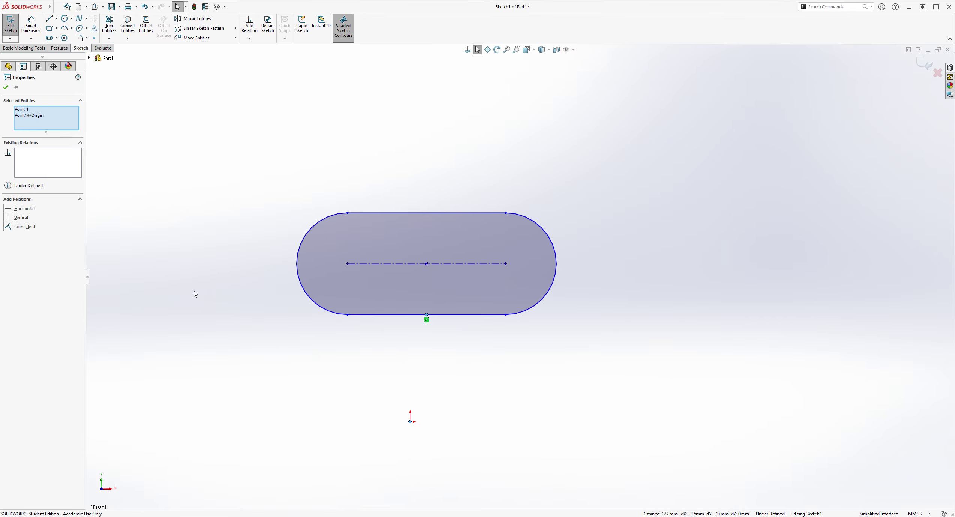
left_click(25, 226)
key("Escape")
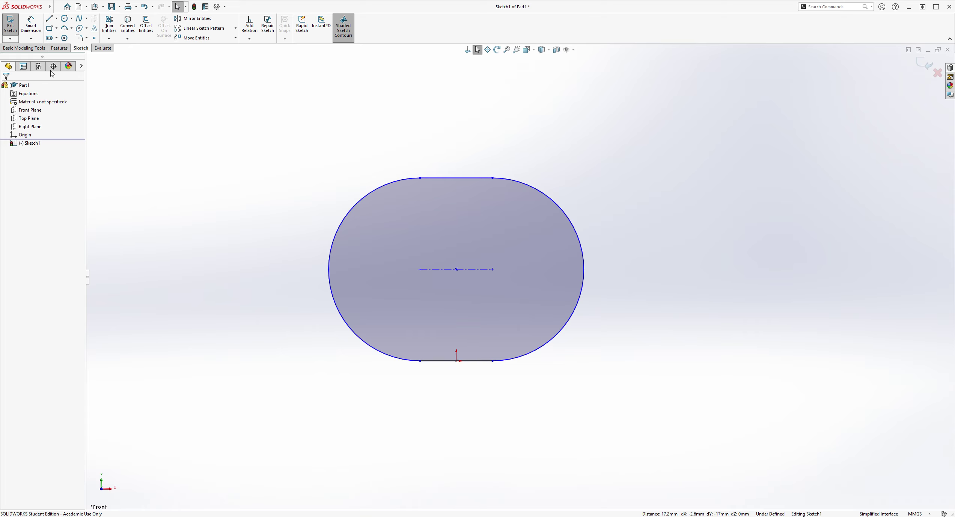
Step: Dimension the distance between the slot's two arc centres as 225 mm
left_click(31, 25)
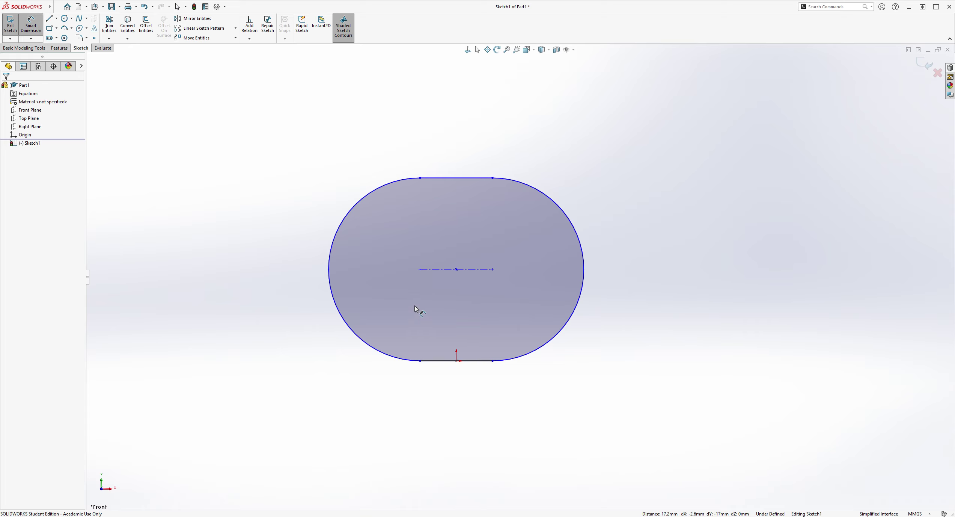
left_click(420, 269)
left_click(493, 269)
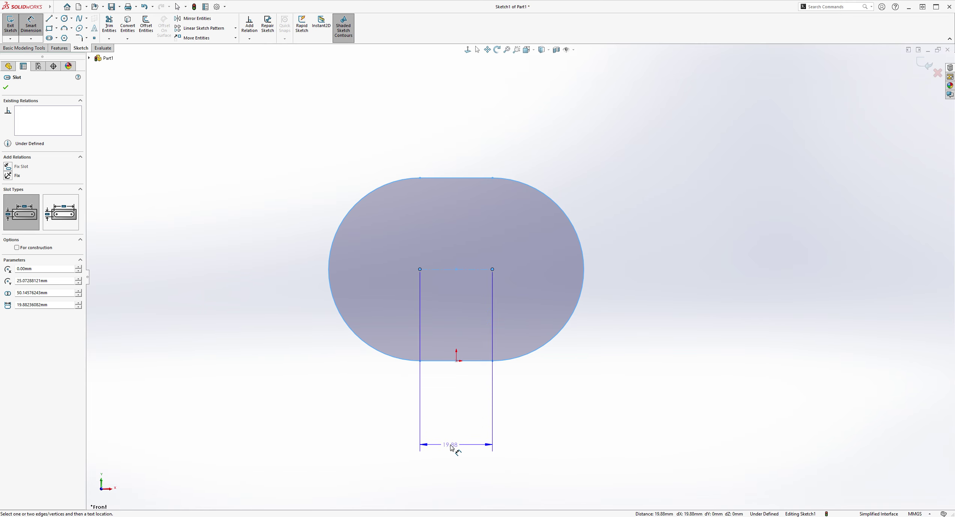
left_click(451, 446)
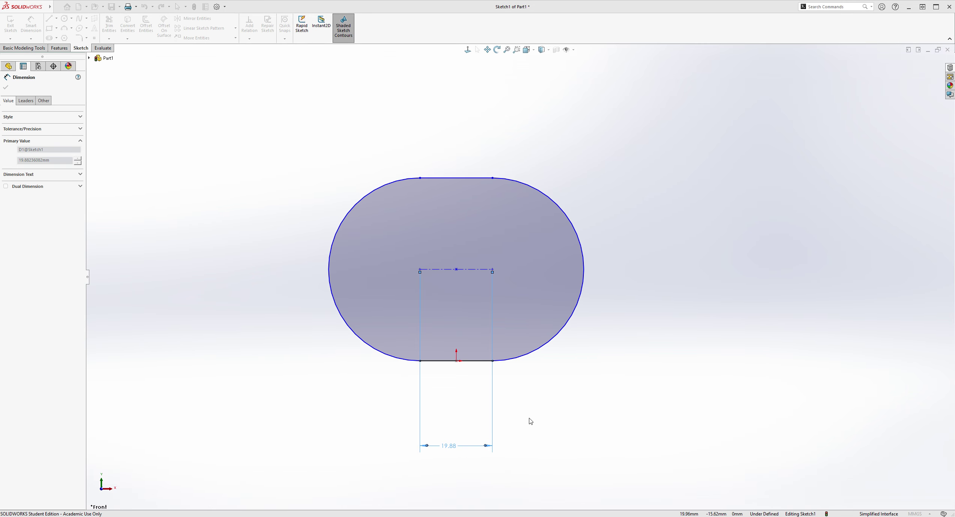
type("225")
key("Return")
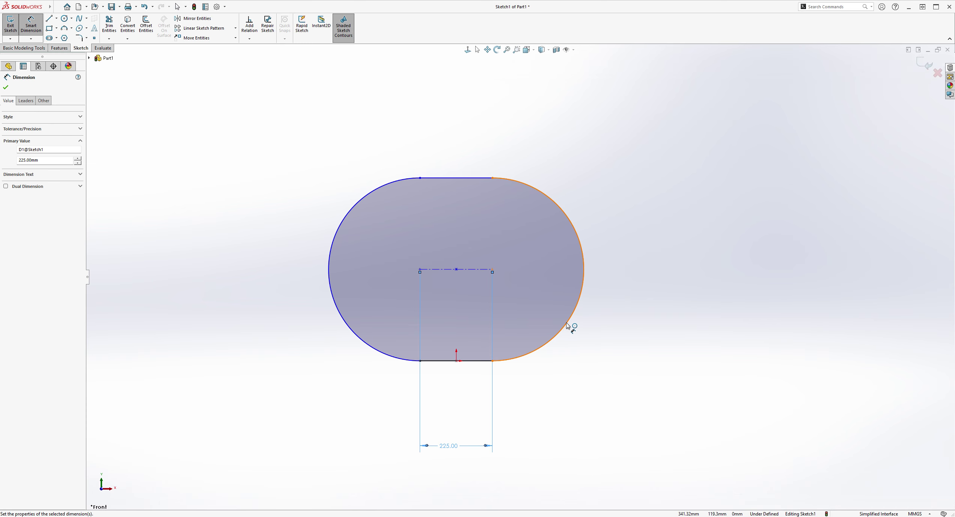
Step: Dimension the slot's end arc with a radius of 110 mm and leave the dimension command
left_click(571, 325)
left_click(629, 378)
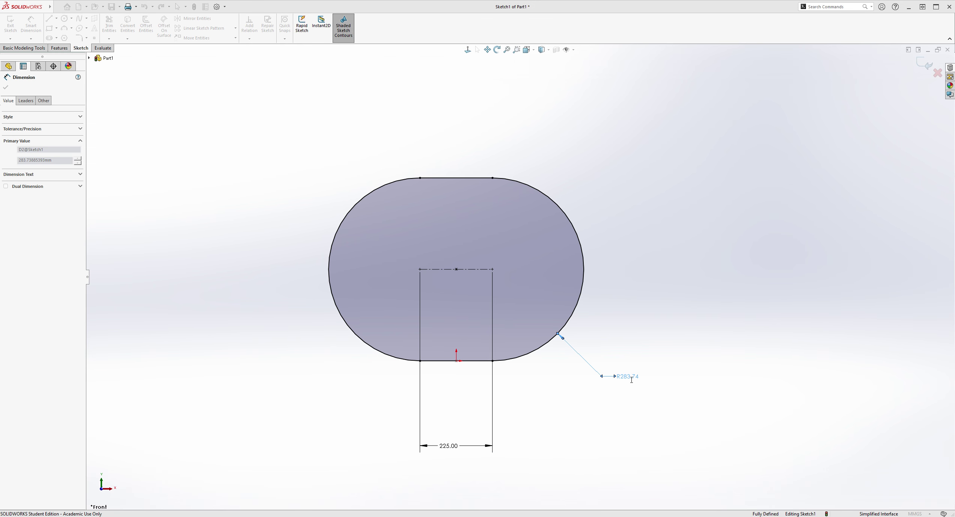
type("110")
key("Return")
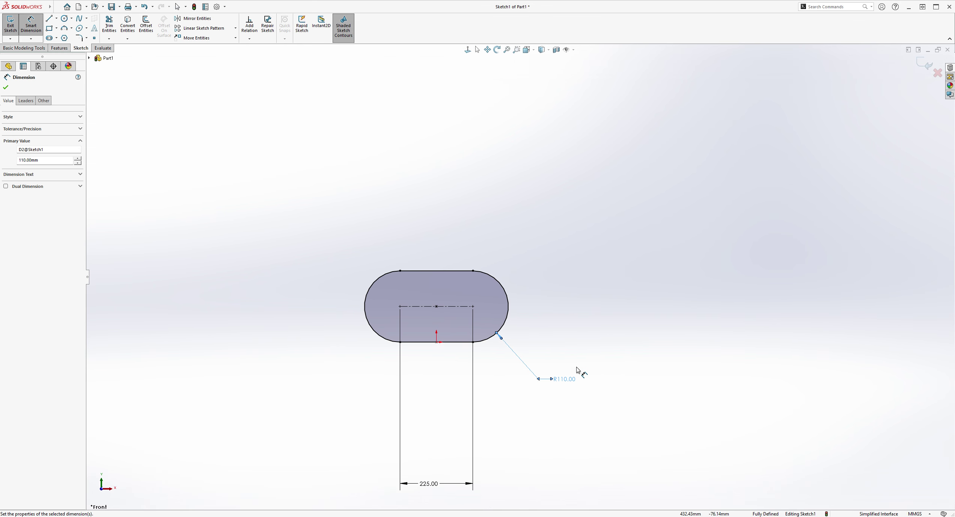
key("Escape")
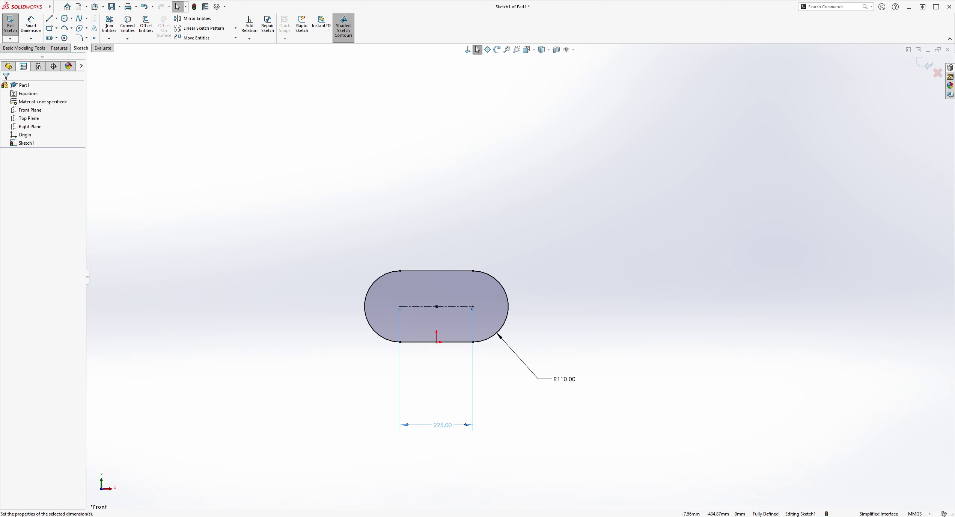
scroll(578, 251, "down", 1)
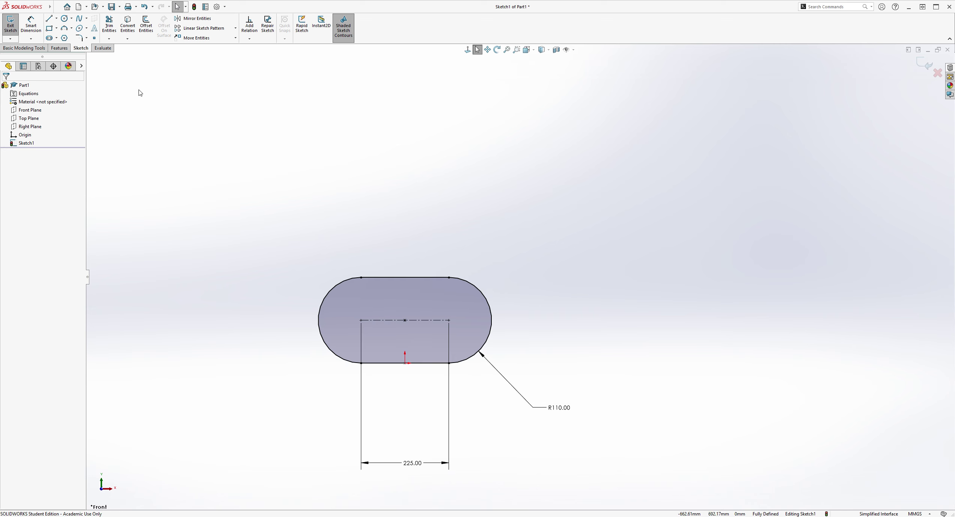
Step: Exit the completed slot sketch
left_click(13, 30)
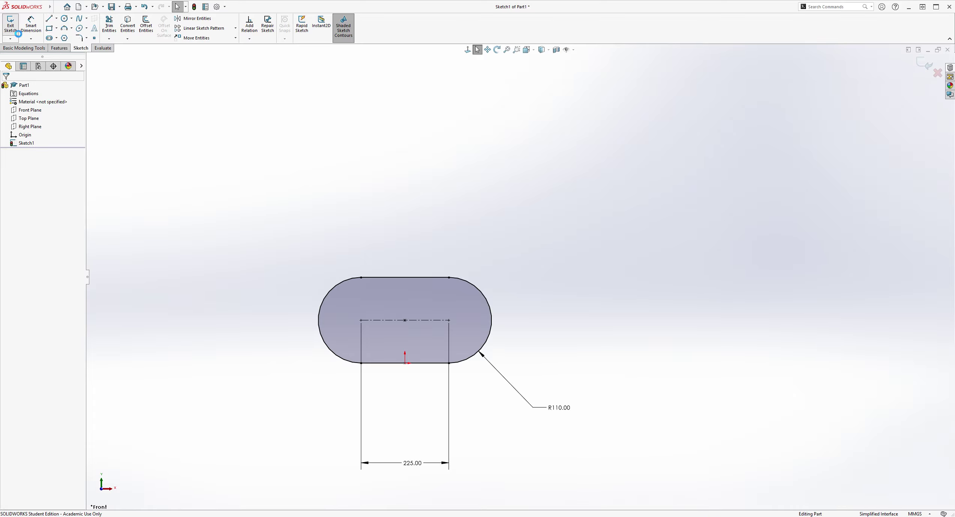
left_click(10, 23)
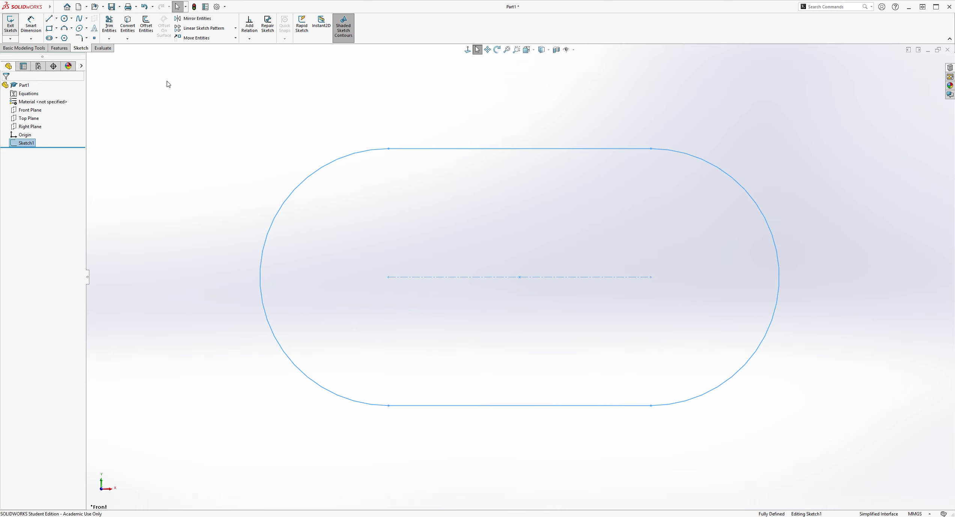
left_click(10, 25)
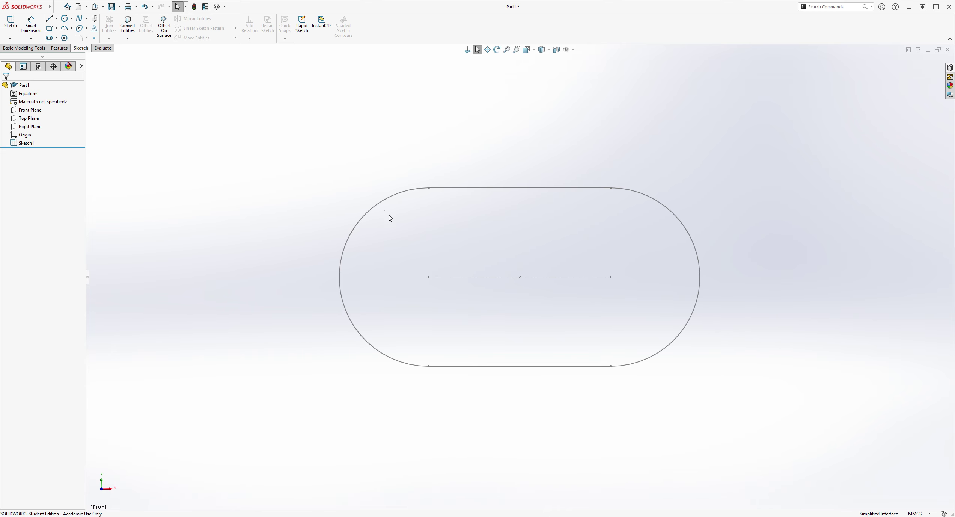
Step: Start a sketch on the Right Plane and draw a circle about 50 mm in diameter just above the slot's upper edge
key("ctrl+7")
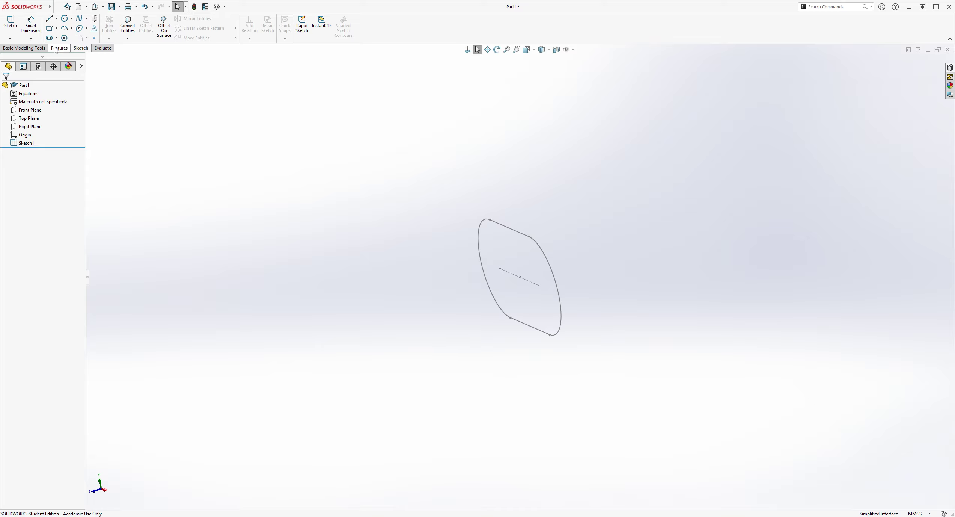
left_click(13, 30)
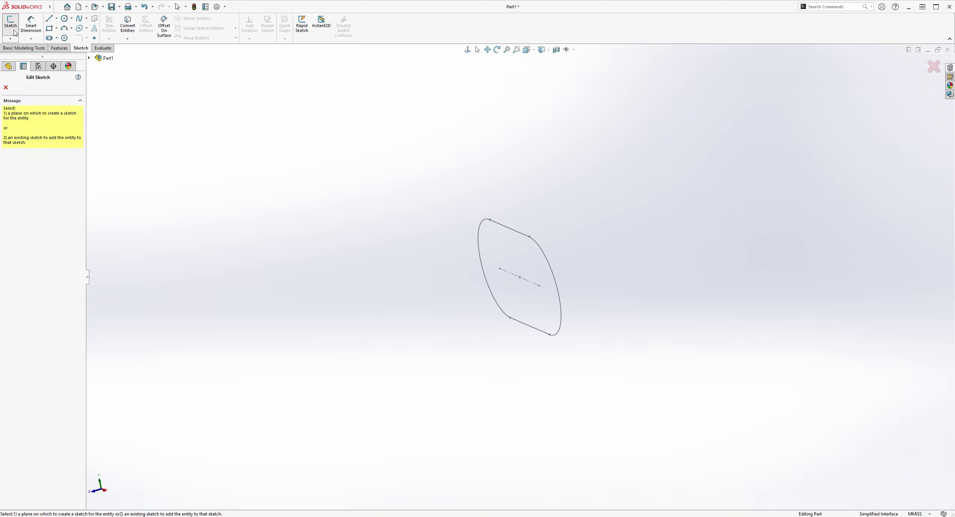
left_click(89, 58)
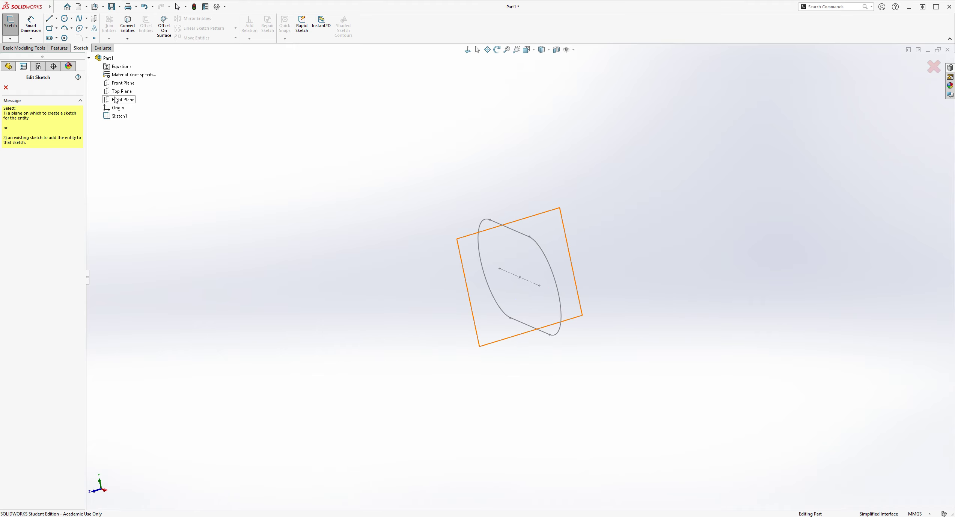
left_click(120, 100)
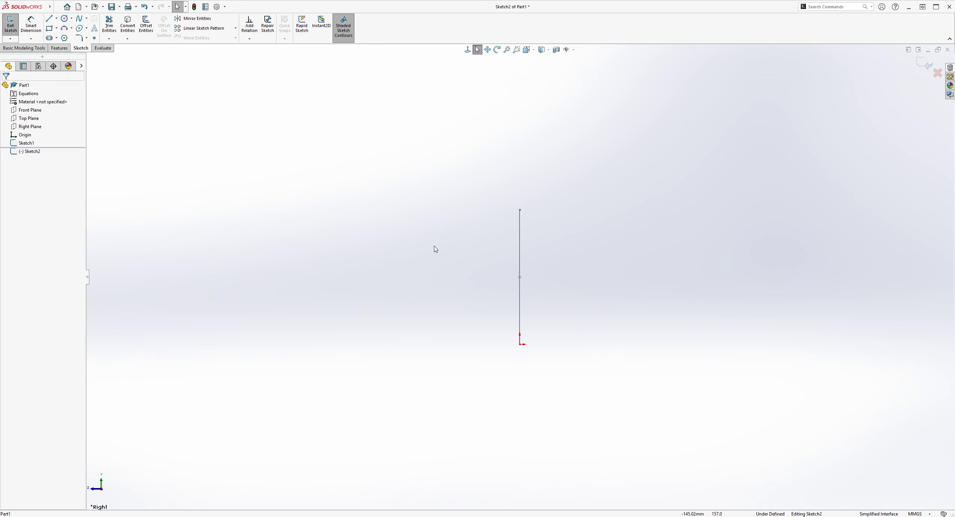
scroll(601, 263, "down", 2)
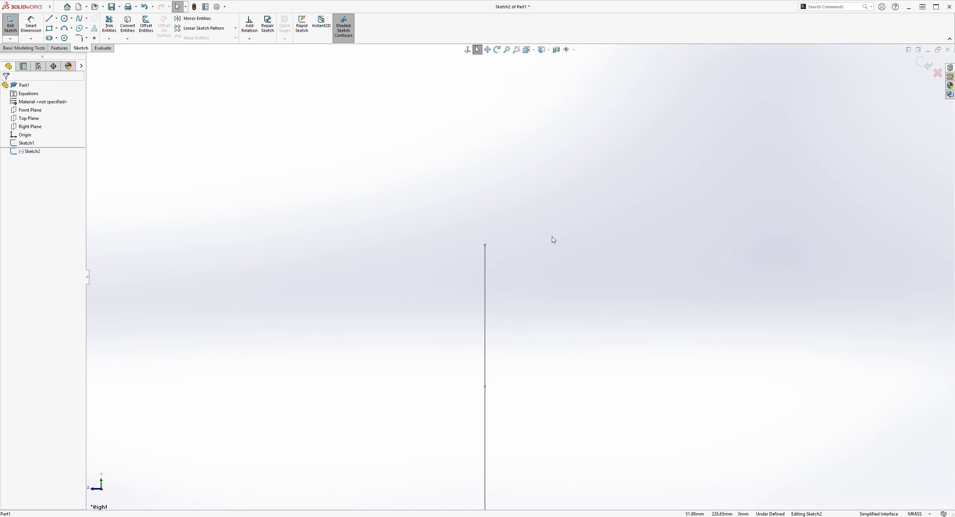
left_click(64, 21)
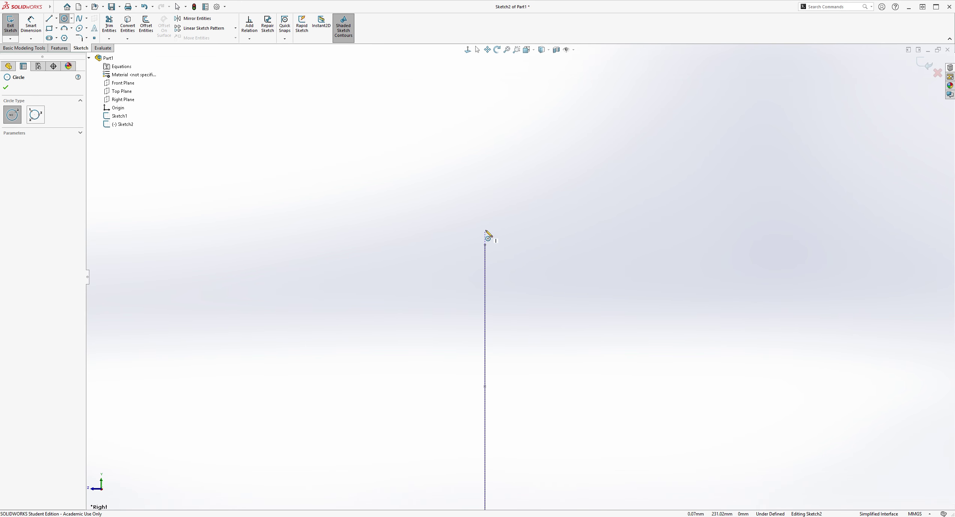
left_click(482, 187)
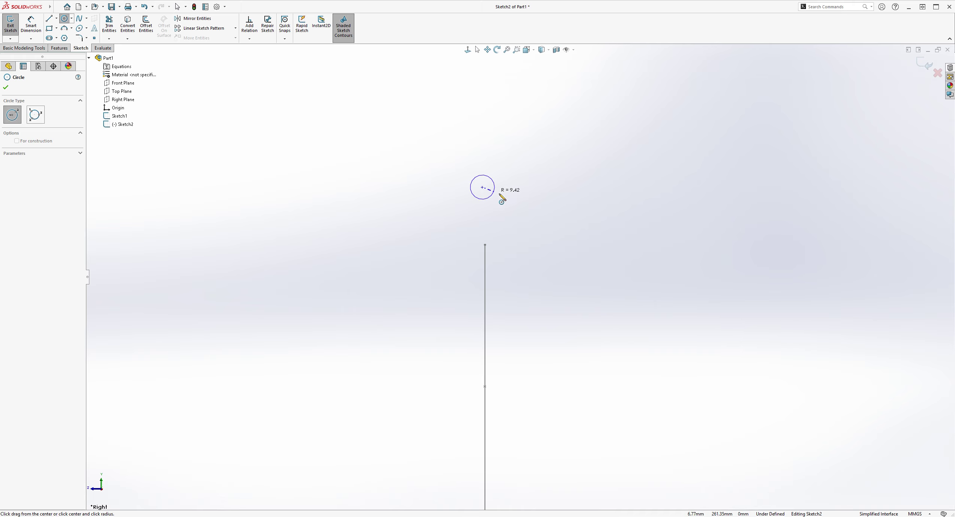
left_click(510, 215)
key("Escape")
Step: Dimension the circle's diameter as 40 mm
left_click(31, 25)
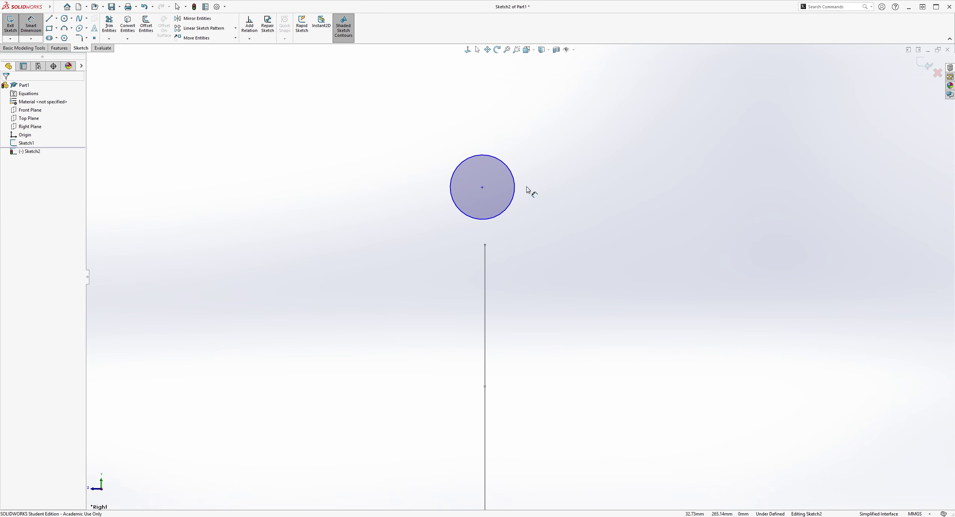
left_click(516, 190)
left_click(567, 191)
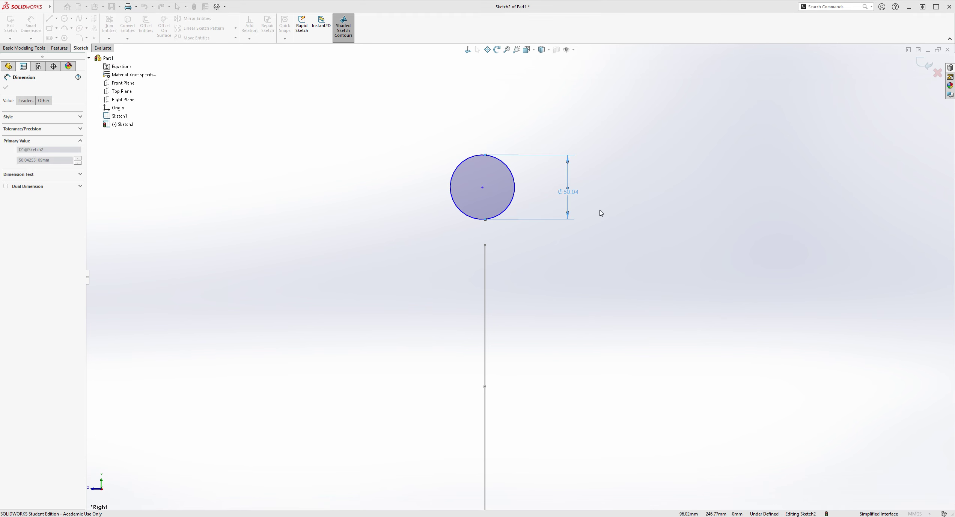
key("Return")
mouse_move(600, 211)
middle_mouse_down()
mouse_move(577, 262)
mouse_move(631, 263)
mouse_move(586, 268)
mouse_move(576, 260)
mouse_move(567, 267)
mouse_move(591, 268)
mouse_move(576, 271)
middle_mouse_up()
key("Escape")
mouse_move(473, 134)
middle_mouse_down()
mouse_move(659, 209)
mouse_move(661, 233)
mouse_move(454, 181)
middle_mouse_up()
scroll(453, 181, "up", 2)
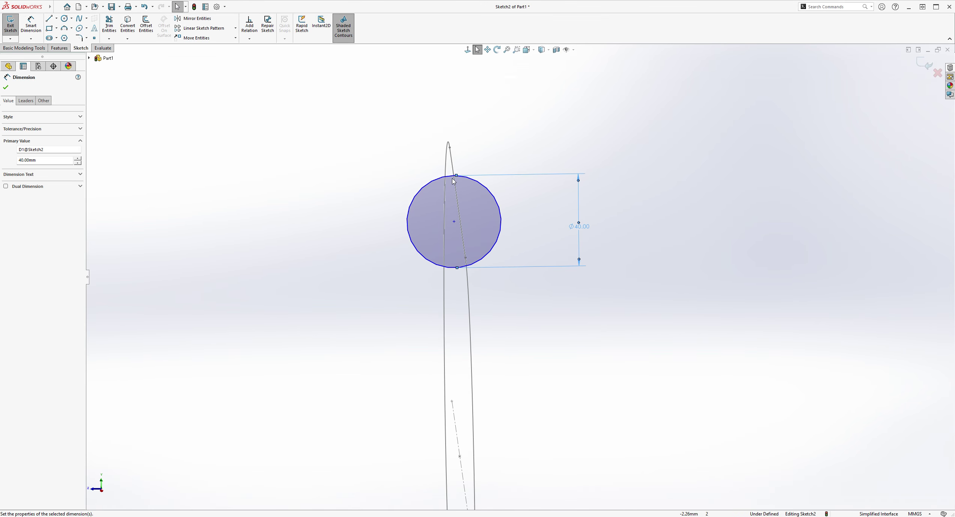
left_click(454, 222)
middle_click_drag(608, 283, 635, 260)
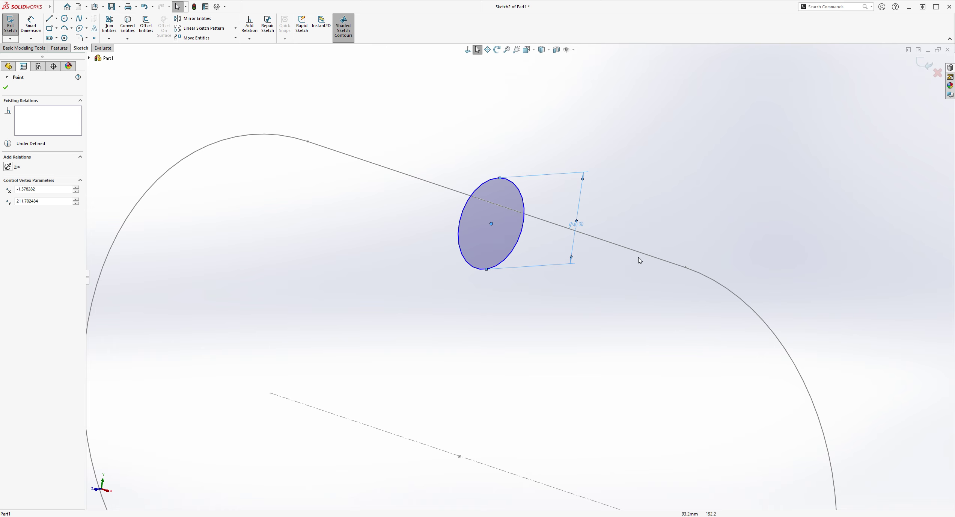
left_click(634, 252, "ctrl")
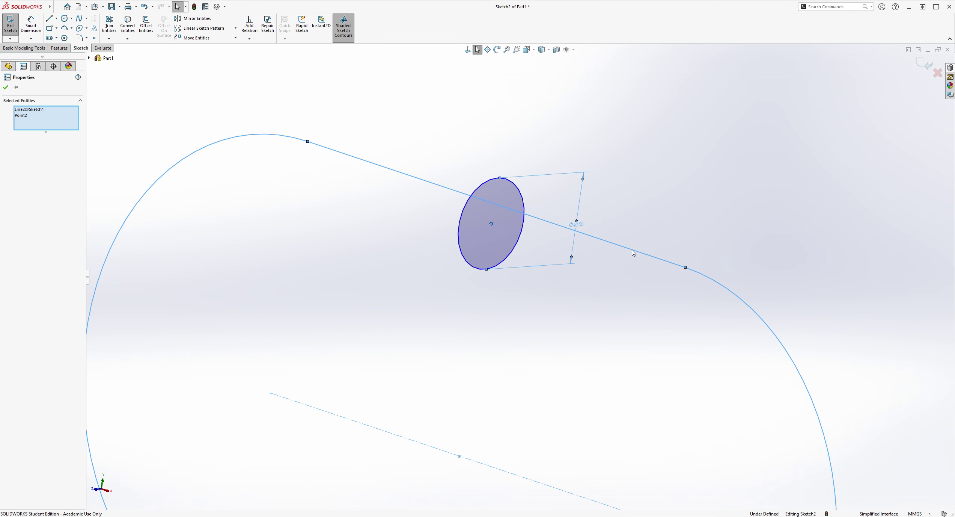
left_click(640, 221)
middle_click_drag(640, 221, 620, 225)
Step: Add a Pierce relation between the circle's centre point and the slot's upper straight line
left_click(482, 224)
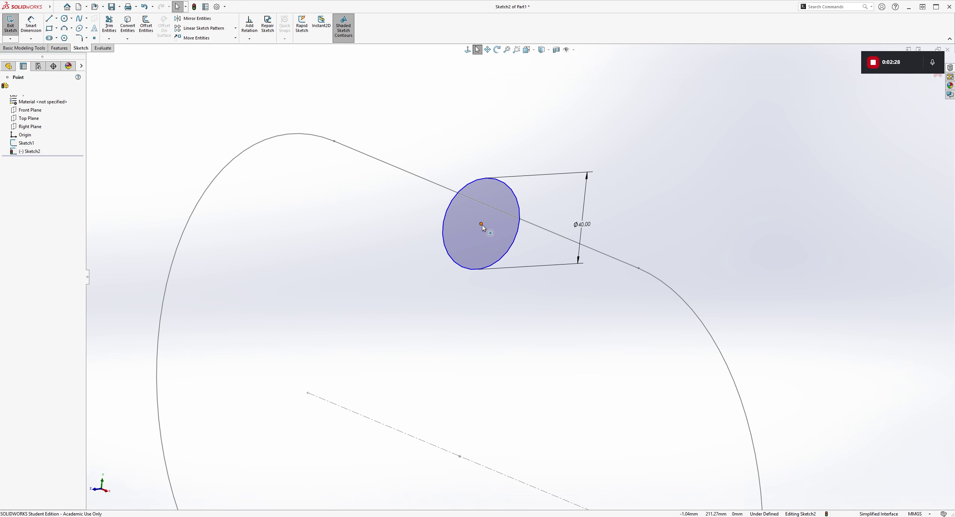
left_click(536, 226, "ctrl")
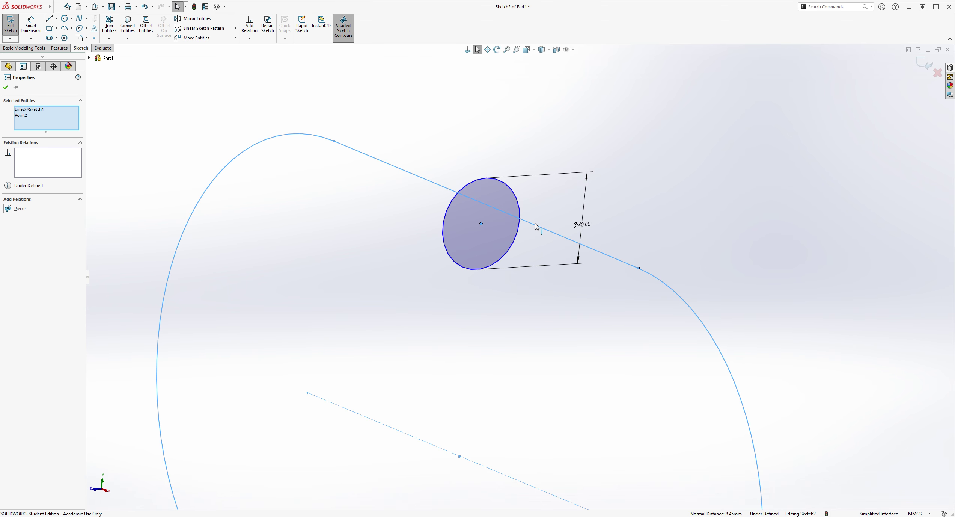
left_click(20, 209)
mouse_move(667, 242)
middle_mouse_down()
mouse_move(631, 220)
mouse_move(717, 226)
mouse_move(700, 243)
mouse_move(668, 250)
mouse_move(701, 254)
mouse_move(737, 238)
middle_mouse_up()
left_click(632, 211)
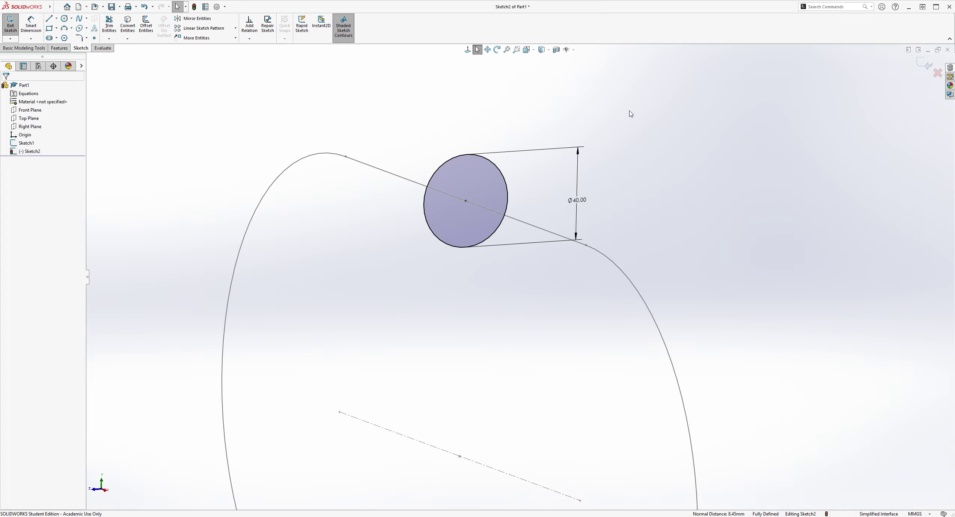
key("z")
mouse_move(635, 311)
middle_mouse_down()
mouse_move(691, 294)
mouse_move(642, 322)
mouse_move(672, 324)
mouse_move(635, 310)
middle_mouse_up()
middle_click_drag(563, 222, 555, 257)
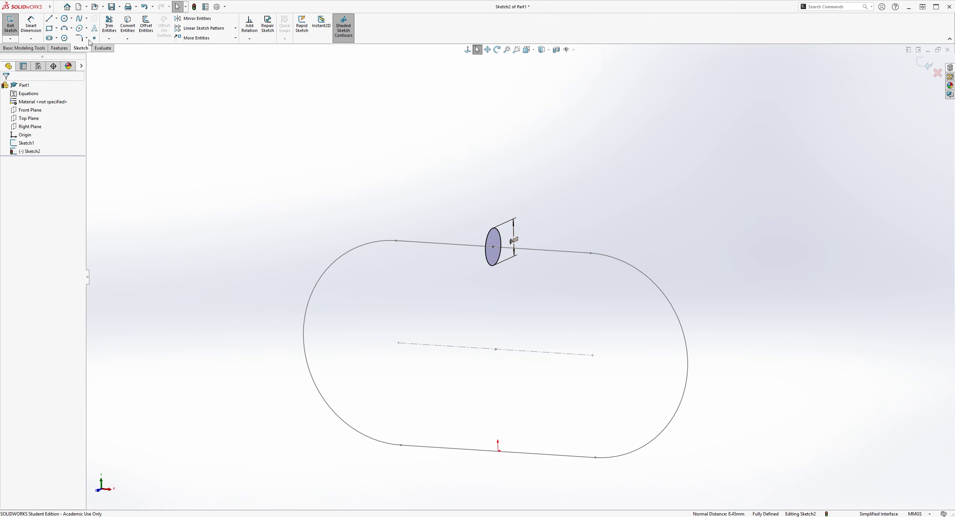
Step: Sweep the 40 mm circle along the slot-shaped sketch path to create a solid closed ring
left_click(59, 48)
left_click(72, 18)
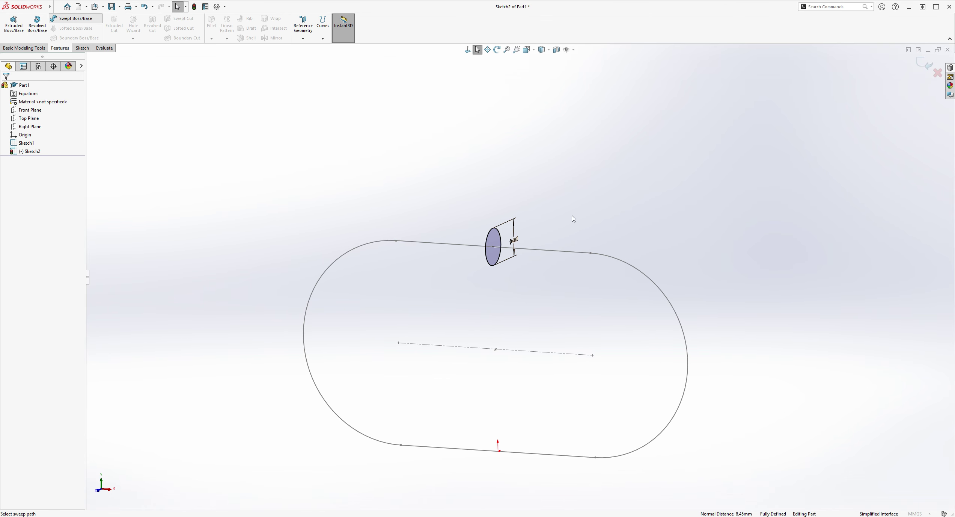
middle_click_drag(348, 189, 469, 237)
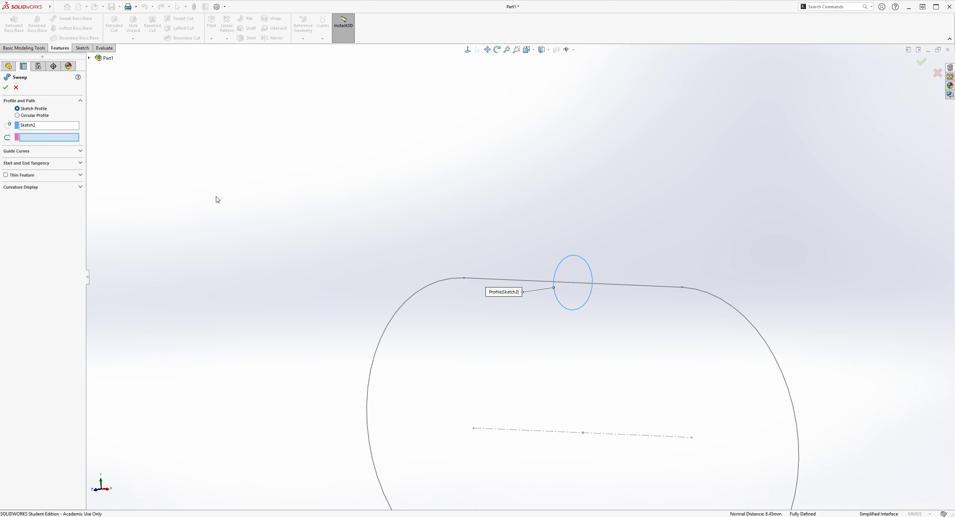
left_click(504, 281)
scroll(599, 378, "up", 3)
middle_click_drag(599, 379, 459, 259)
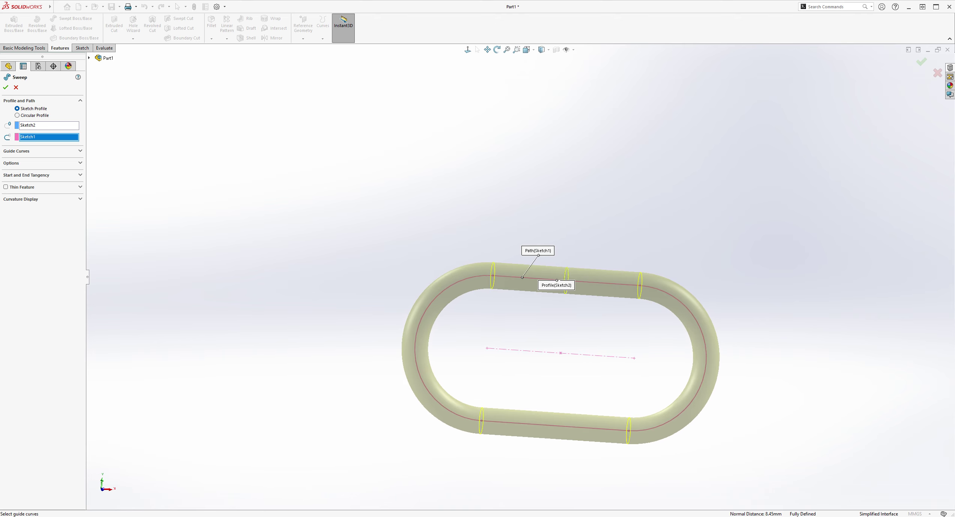
left_click(5, 88)
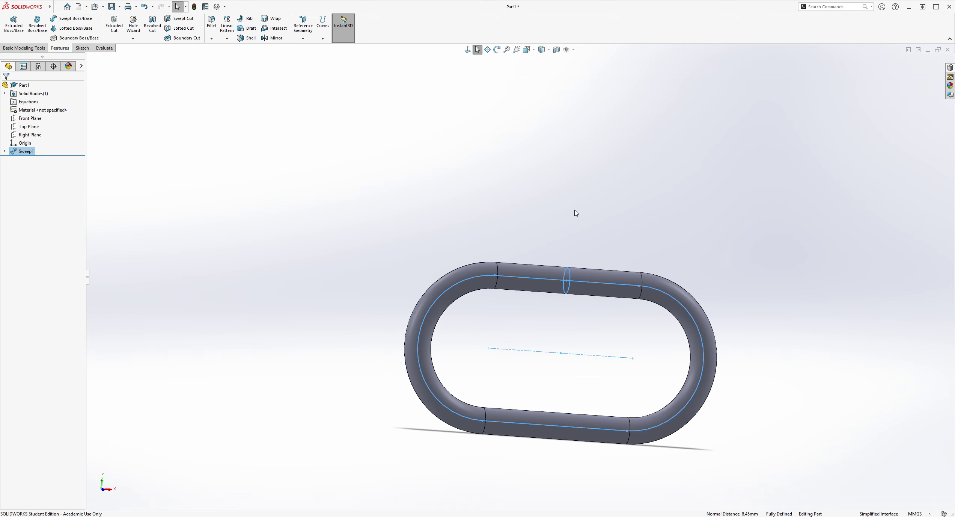
middle_click_drag(610, 214, 705, 265)
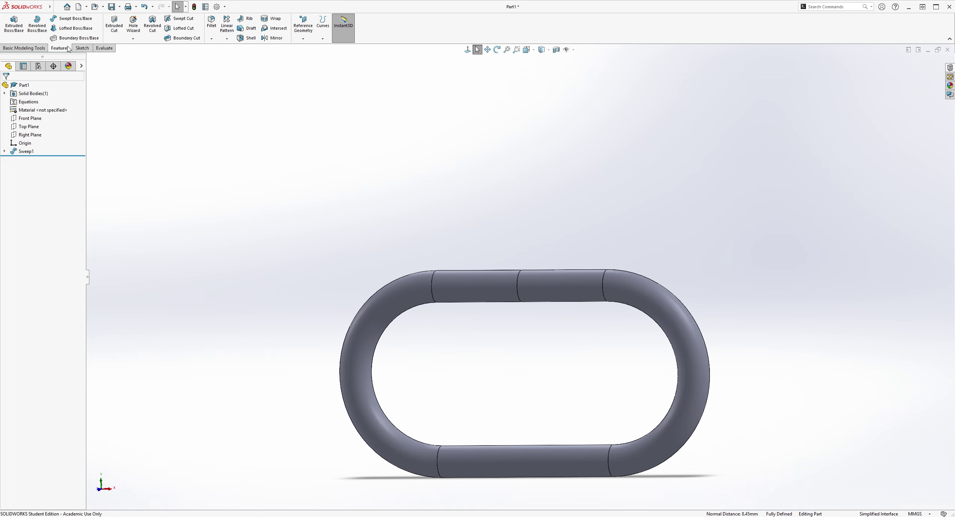
Step: Start a sketch on the Front Plane and draw a nearly vertical construction line about 870 mm long upward from the origin
left_click(82, 47)
left_click(3, 26)
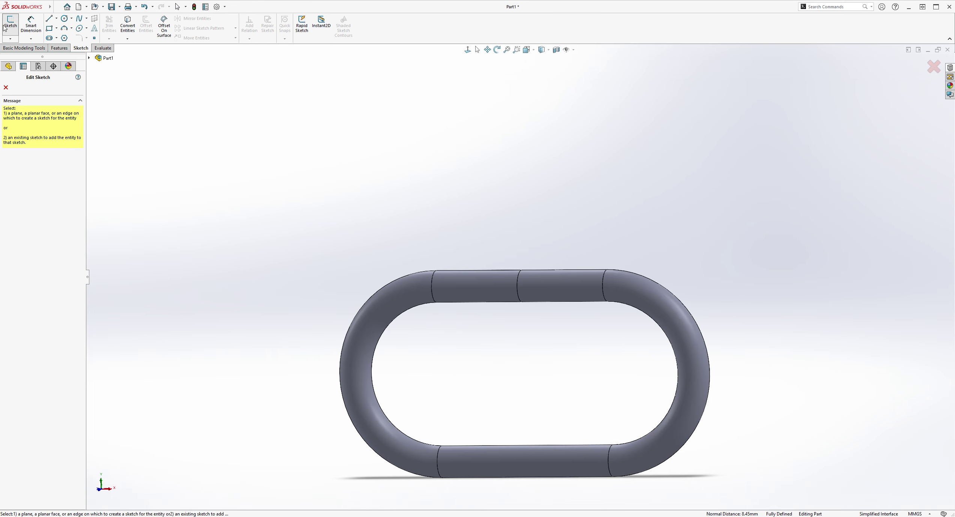
left_click(91, 58)
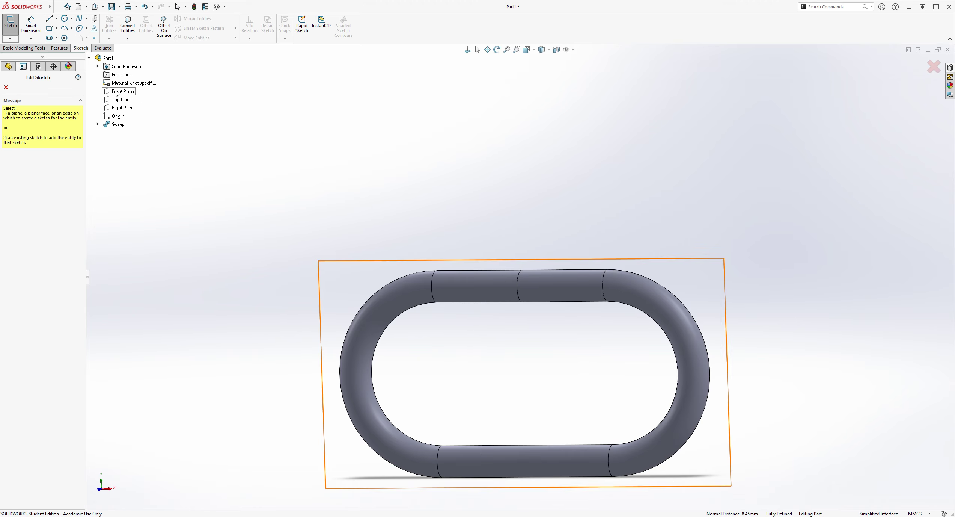
left_click(114, 91)
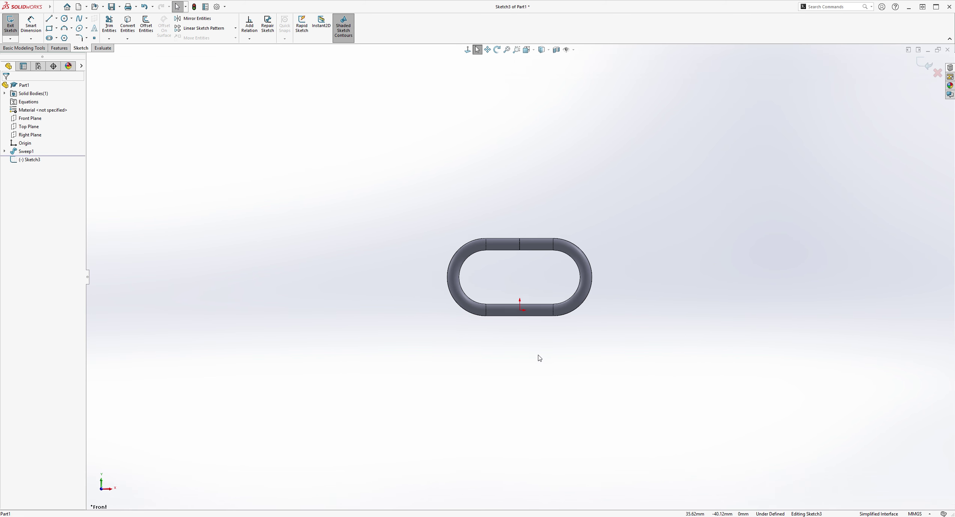
scroll(601, 204, "down", 5)
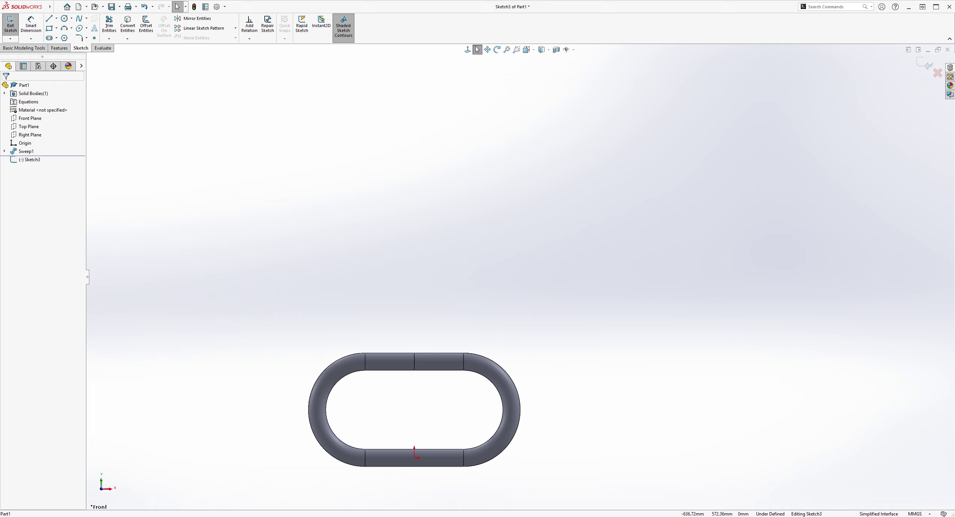
scroll(529, 236, "down", 2)
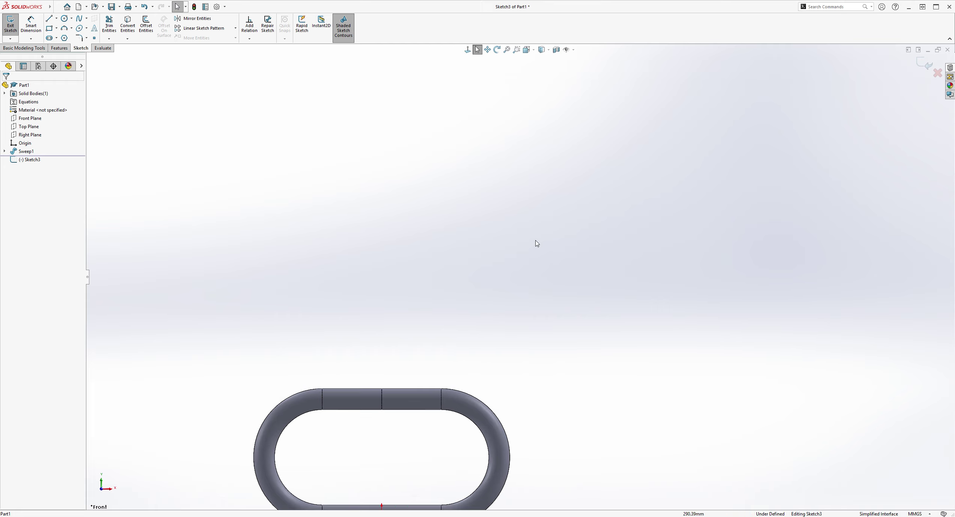
left_click(49, 18)
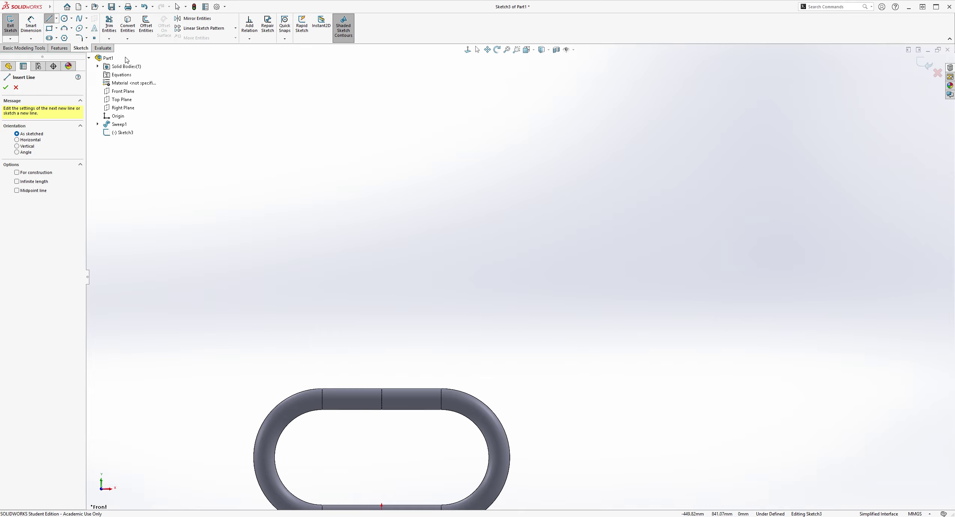
left_click(16, 172)
scroll(431, 316, "up", 3)
left_click(425, 442)
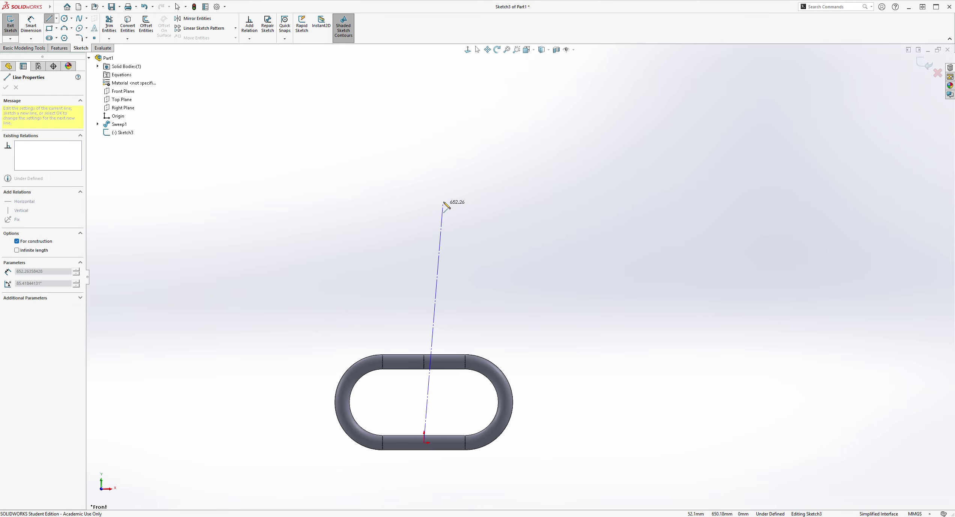
left_click(428, 123)
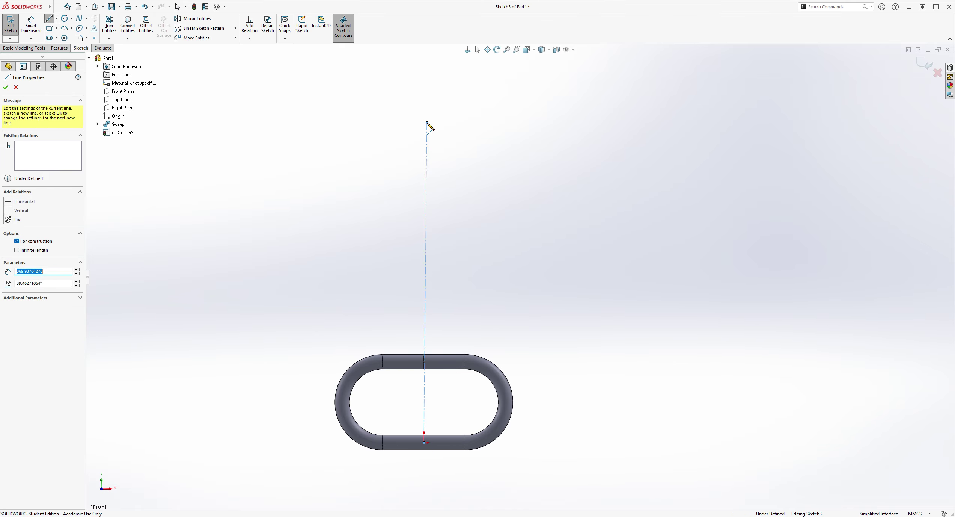
key("Escape")
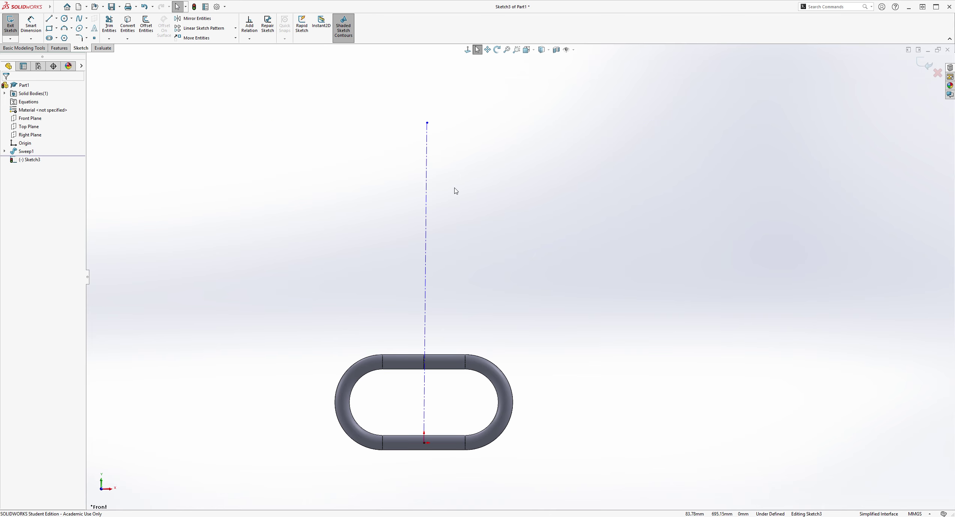
Step: Add a Vertical relation to the construction line rising from the origin
left_click(427, 195)
left_click(21, 176)
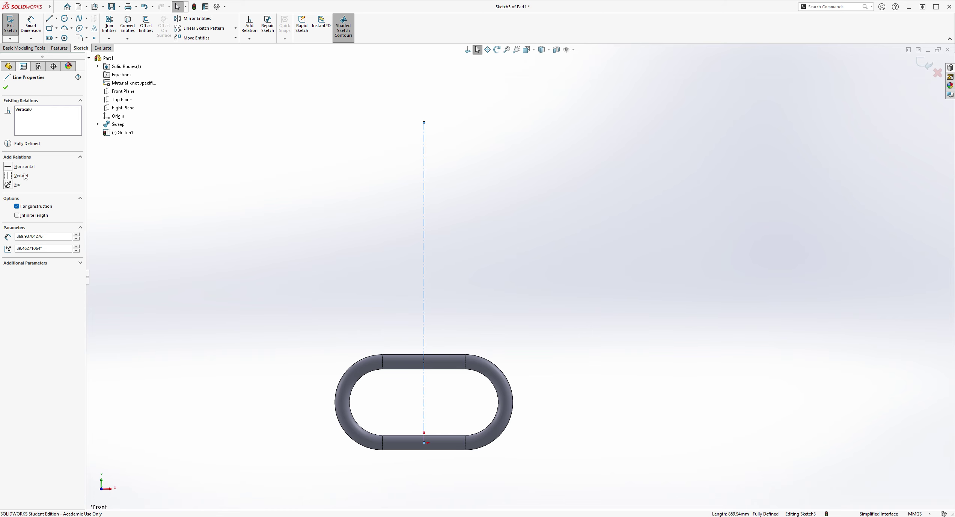
left_click(538, 245)
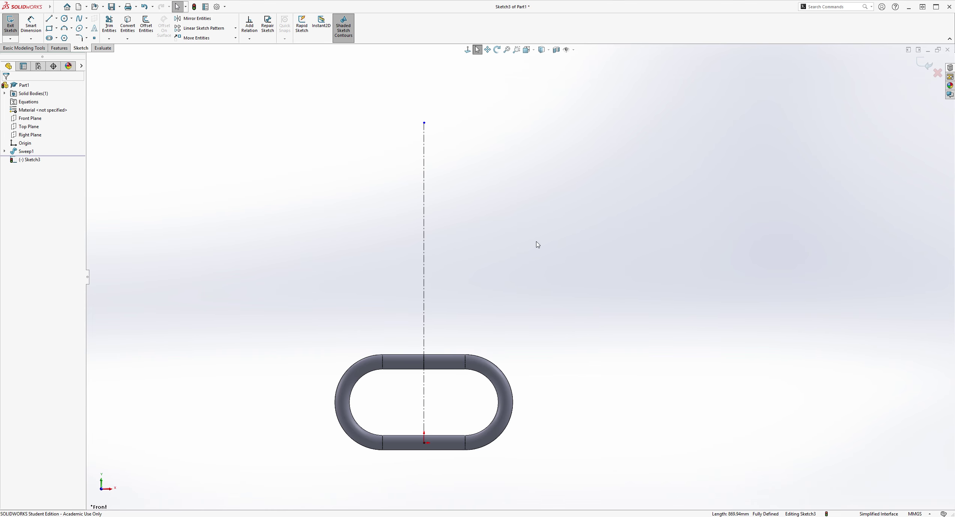
left_click(426, 172)
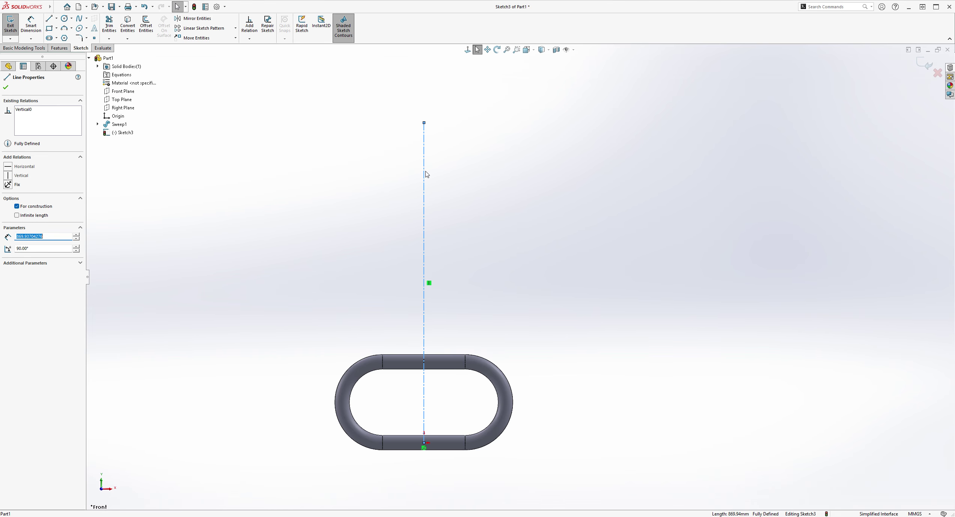
left_click(539, 267)
Step: Above the ring, draw a vertical line about 158 mm long left of the centreline and a horizontal line about 311 mm from its lower end to the centreline
scroll(445, 146, "down", 1)
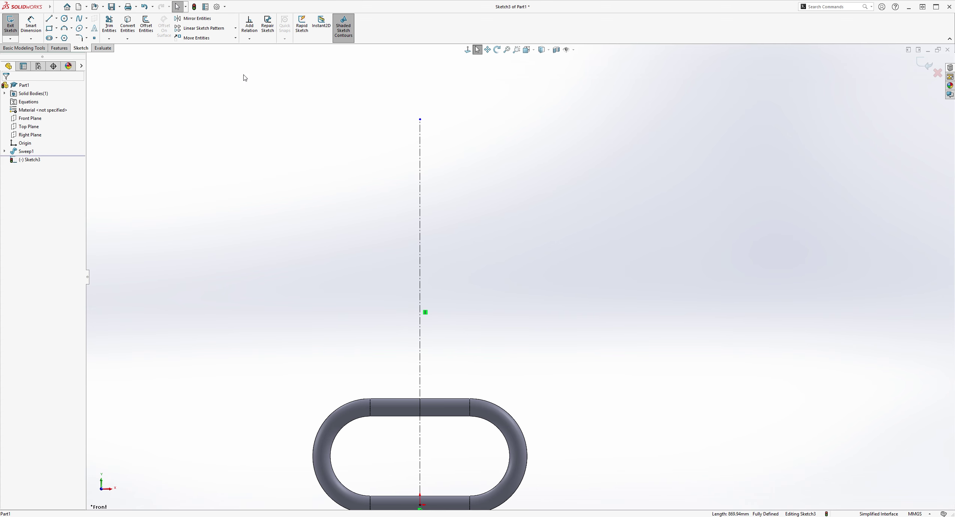
left_click(48, 19)
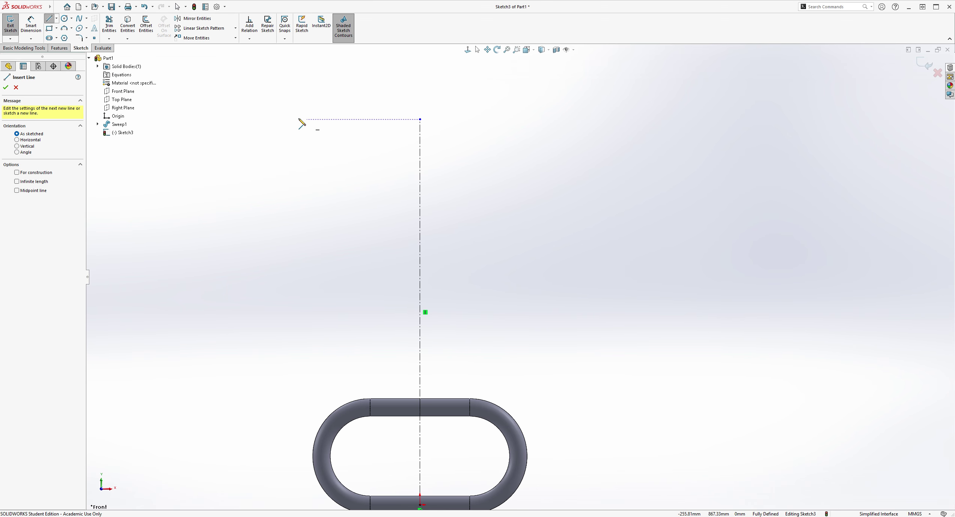
left_click(283, 112)
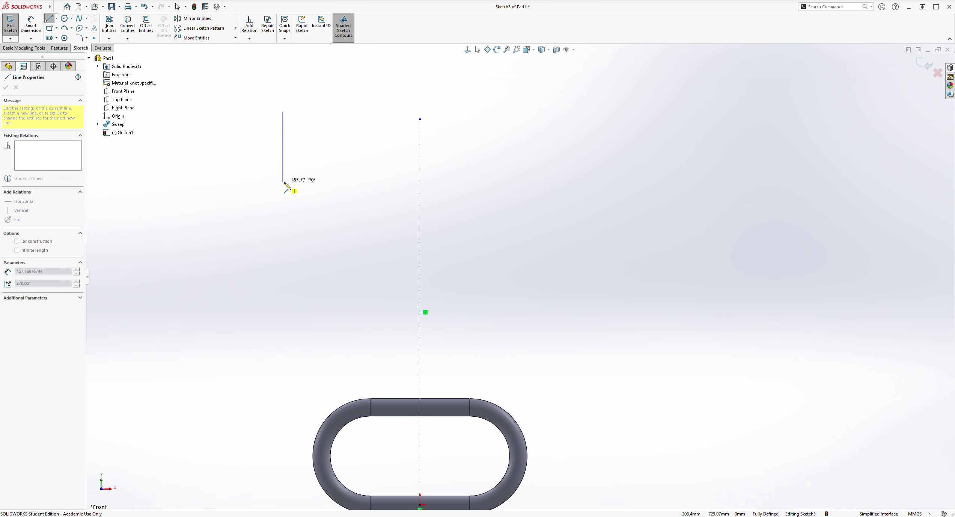
left_click(282, 182)
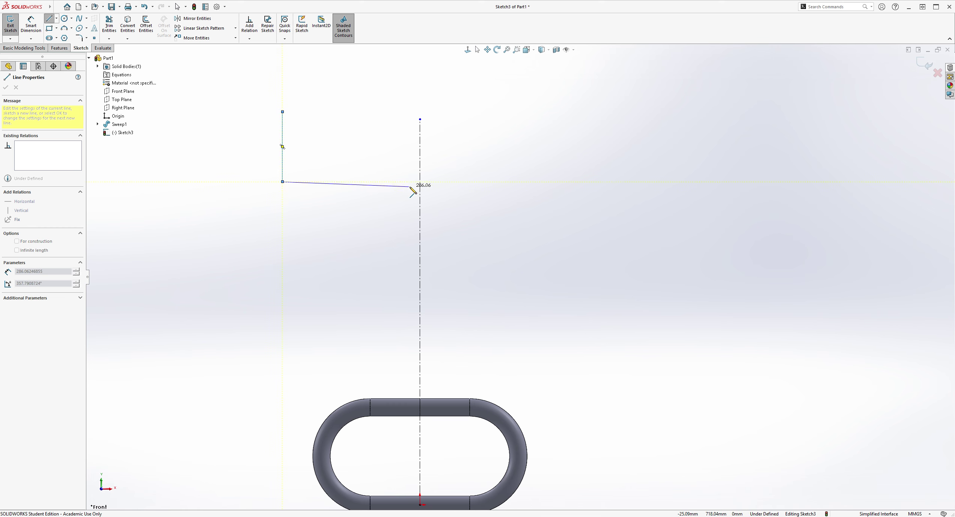
left_click(420, 181)
key("Escape")
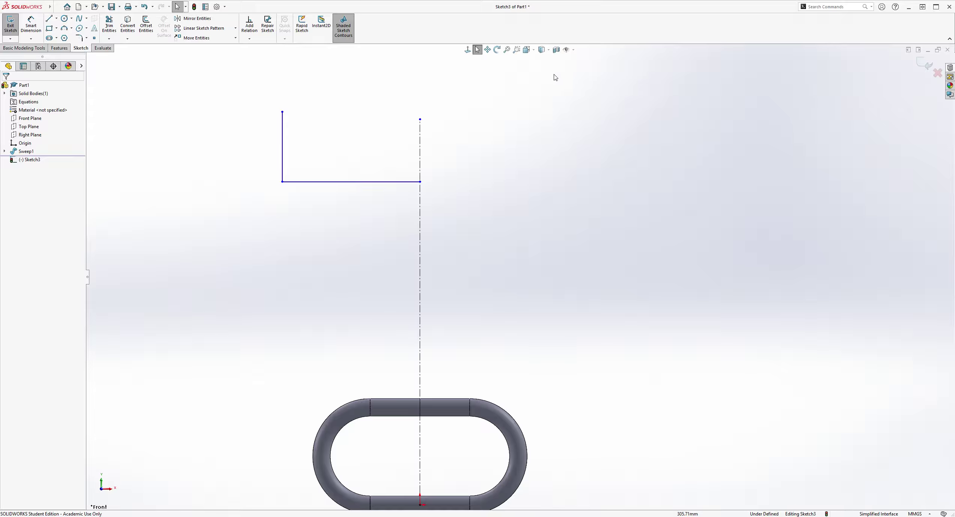
Step: Mirror the vertical and horizontal lines about the vertical construction line, keeping the originals
scroll(522, 177, "up", 2)
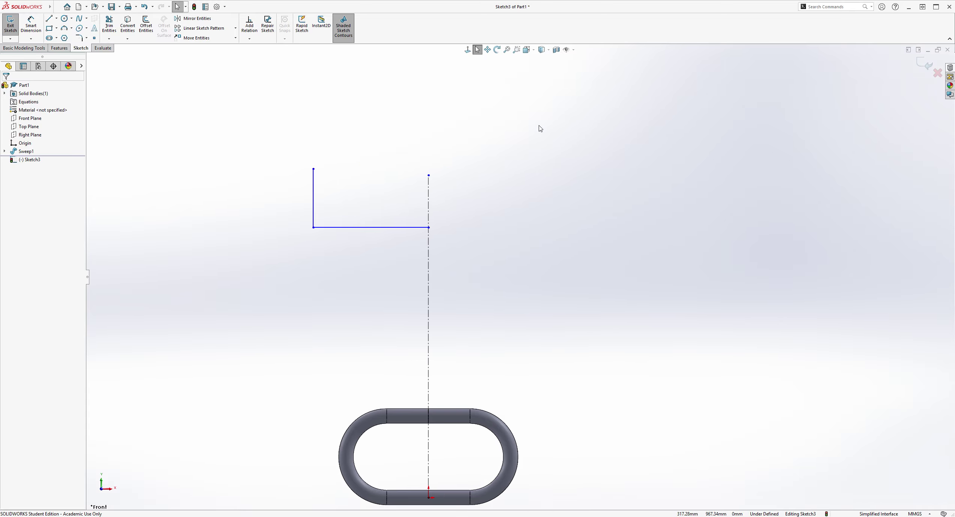
scroll(627, 211, "down", 1)
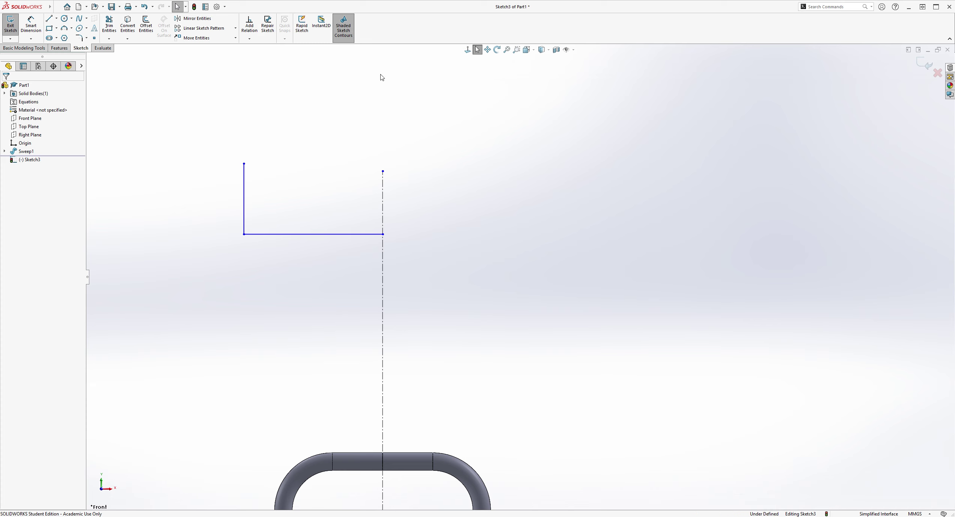
left_click(198, 20)
left_click(245, 201)
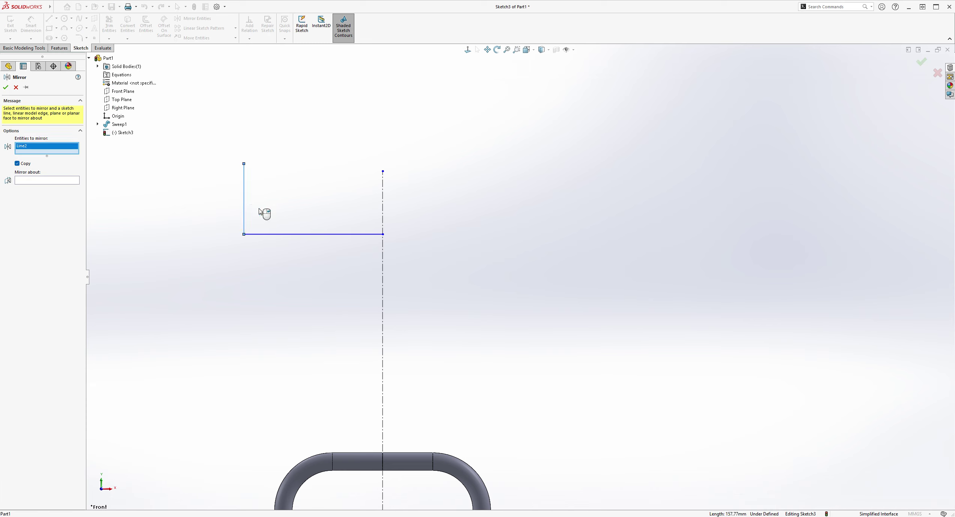
left_click(296, 234)
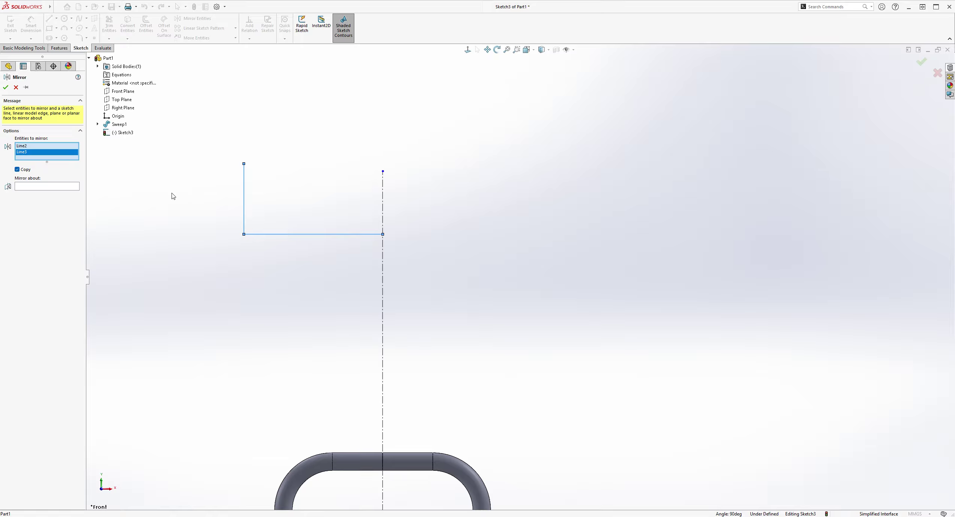
left_click(76, 186)
left_click(383, 216)
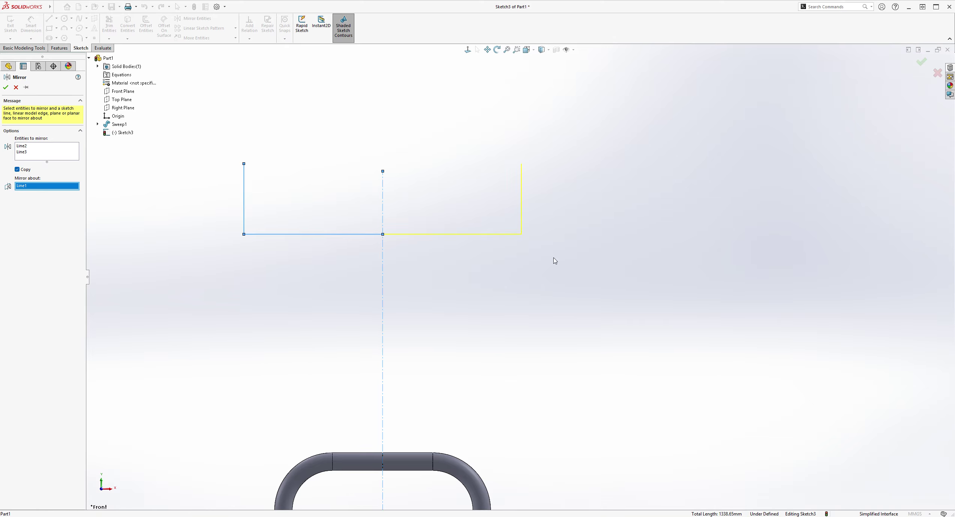
scroll(518, 277, "up", 3)
left_click(6, 87)
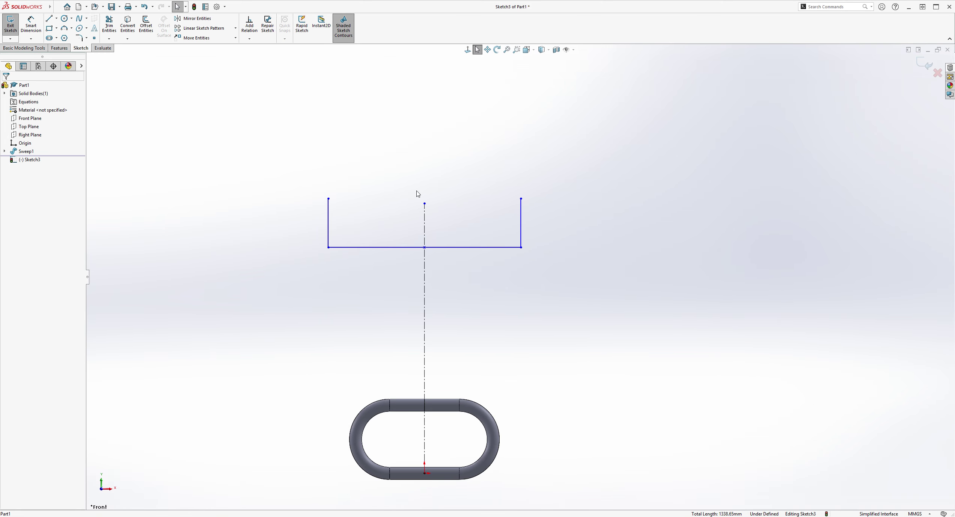
Step: Dimension the horizontal line's height above the origin as 475 mm
left_click(31, 25)
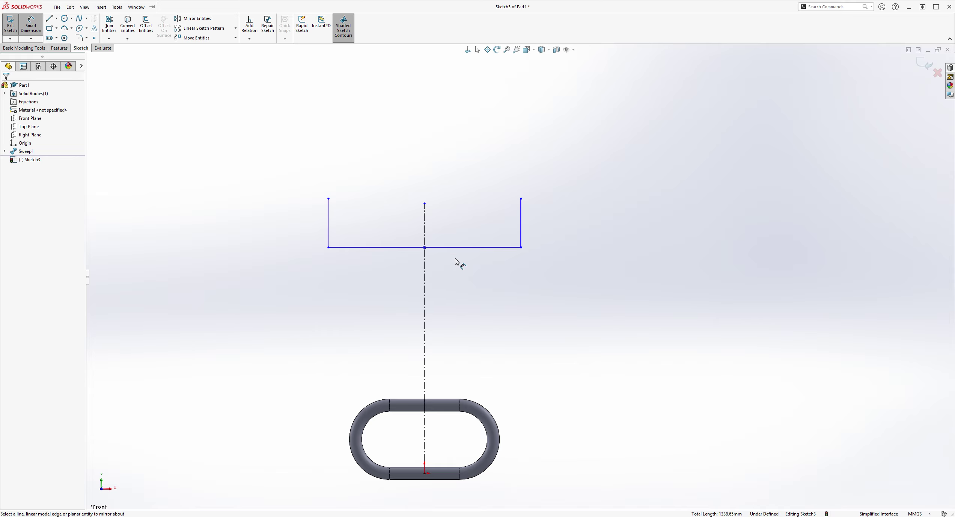
left_click(407, 247)
scroll(485, 432, "down", 2)
scroll(439, 449, "up", 1)
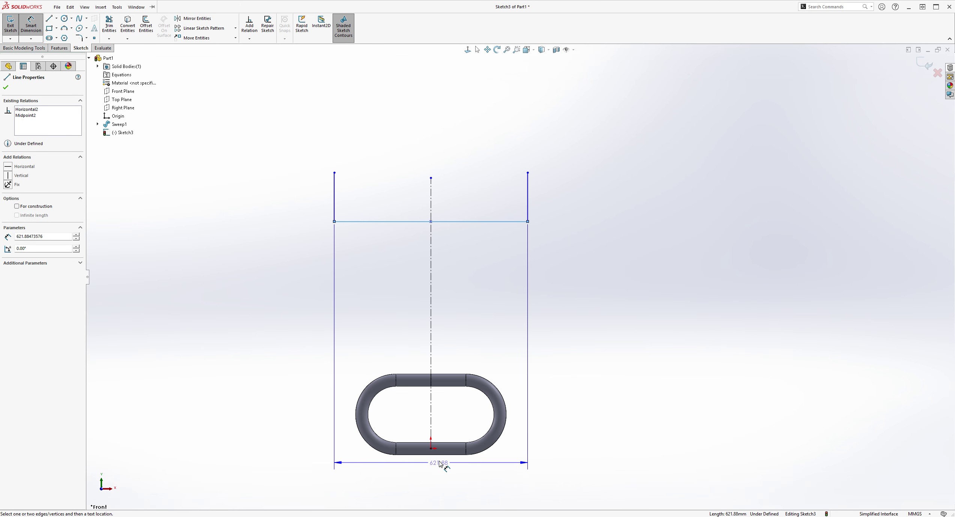
left_click(431, 449)
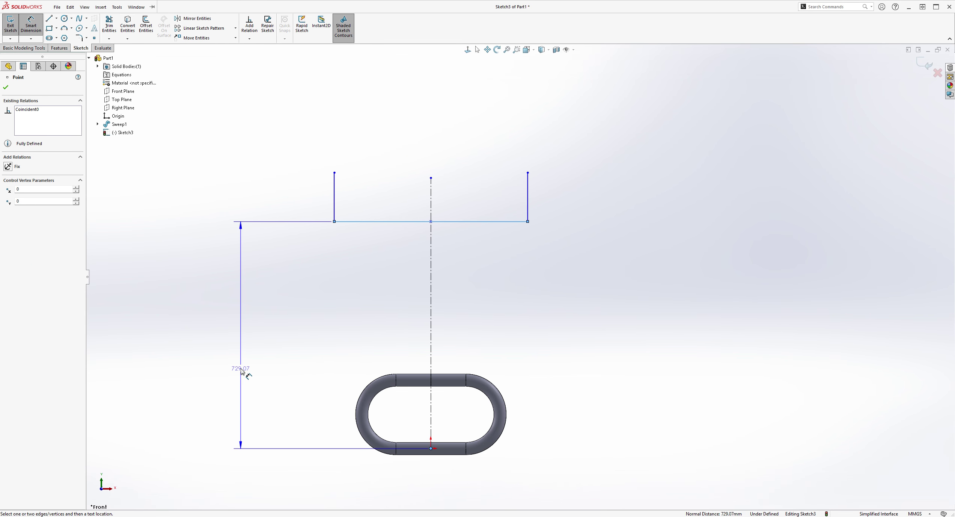
left_click(244, 371)
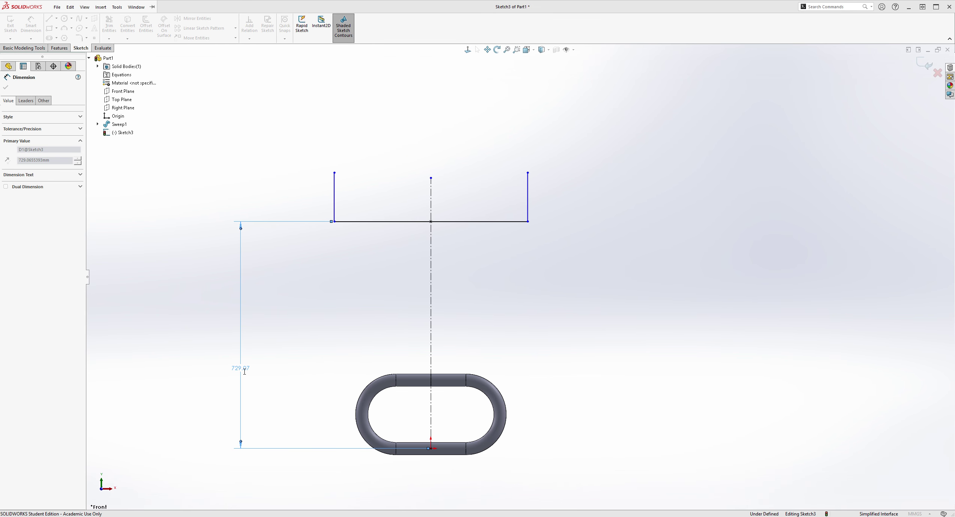
type("475")
key("Return")
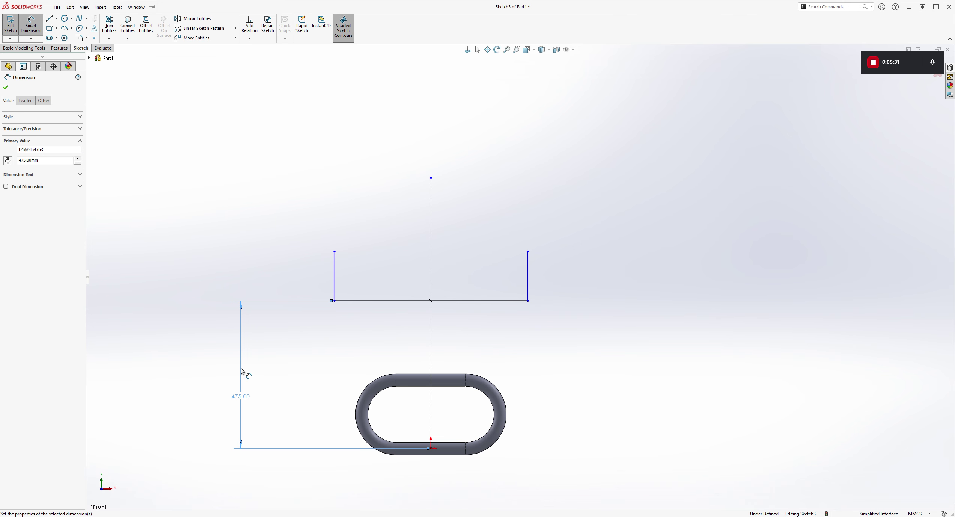
Step: Dimension the height of the U-shaped sketch's left vertical line as 150 mm
key("f")
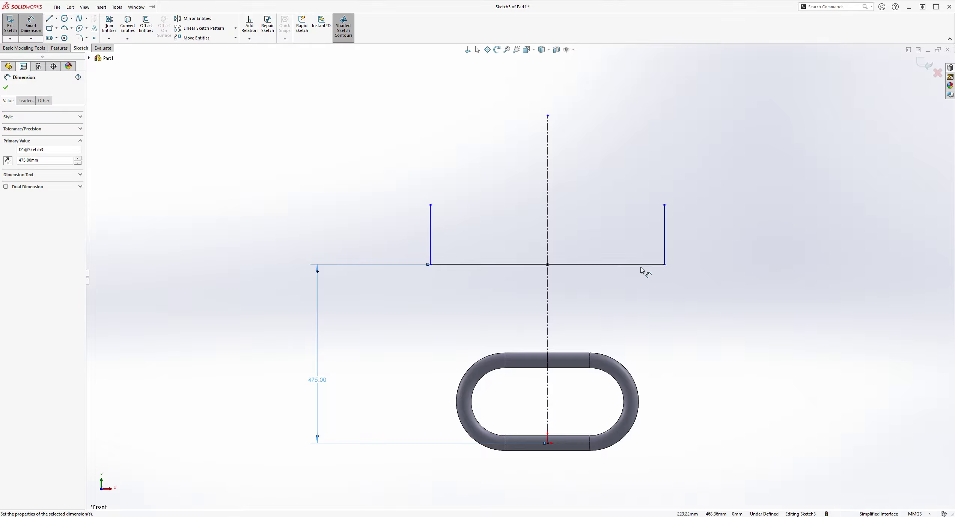
left_click(430, 206)
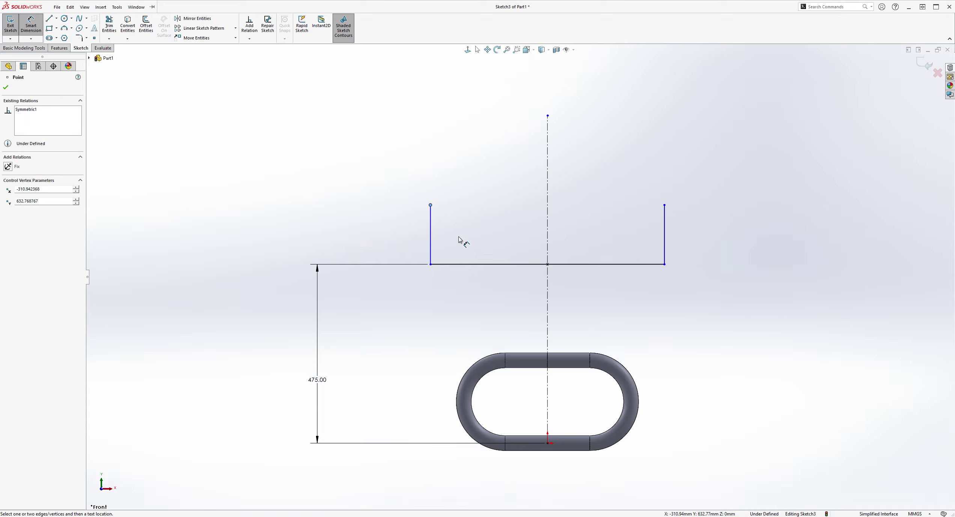
left_click(467, 264)
left_click(323, 244)
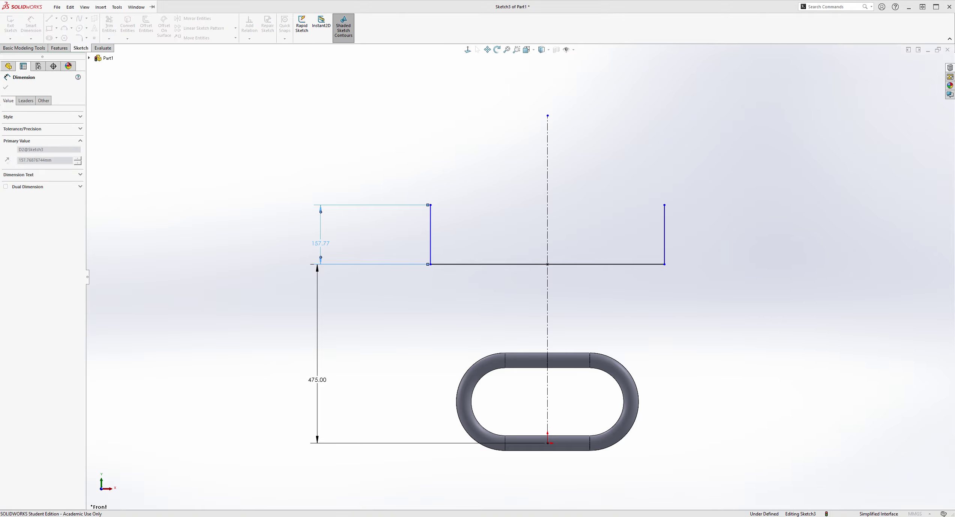
type("150")
key("Return")
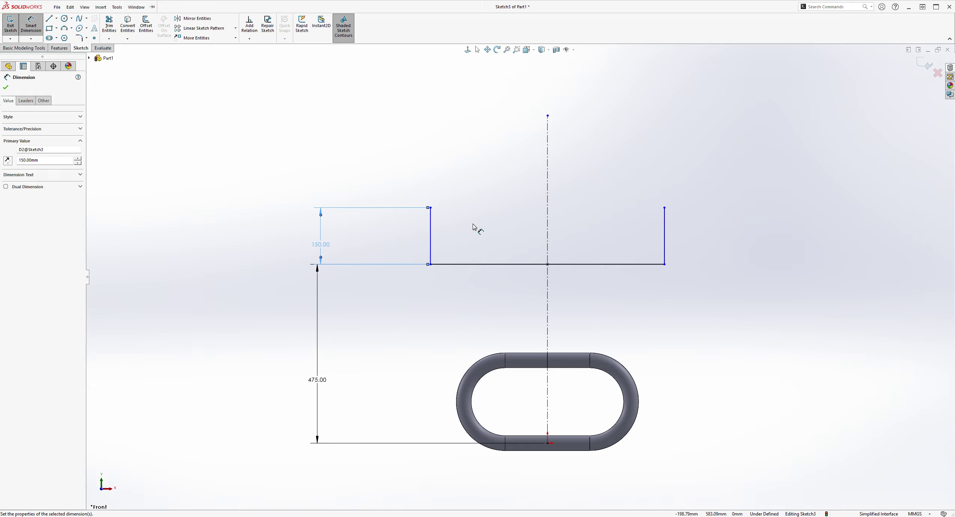
Step: Dimension the width between the upper ends of the two vertical lines as 385 mm
left_click(431, 208)
left_click(665, 207)
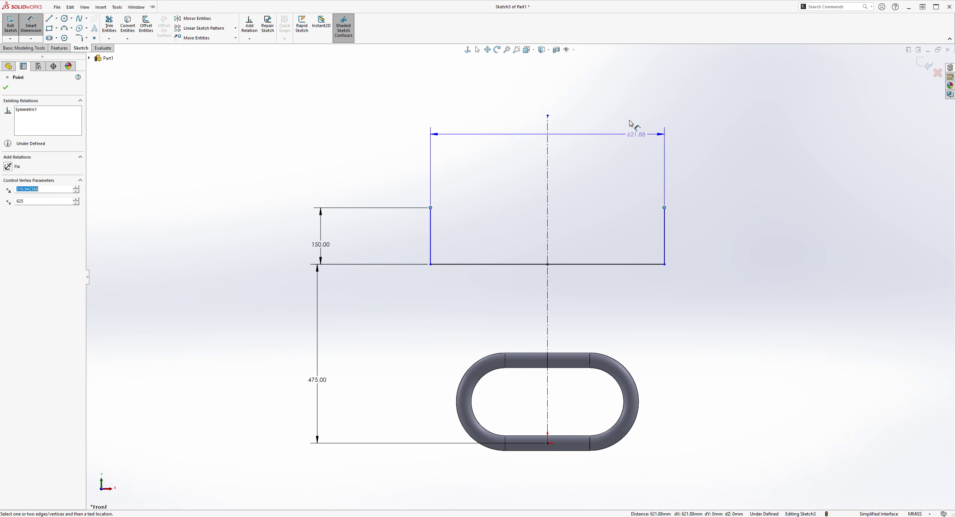
left_click(547, 94)
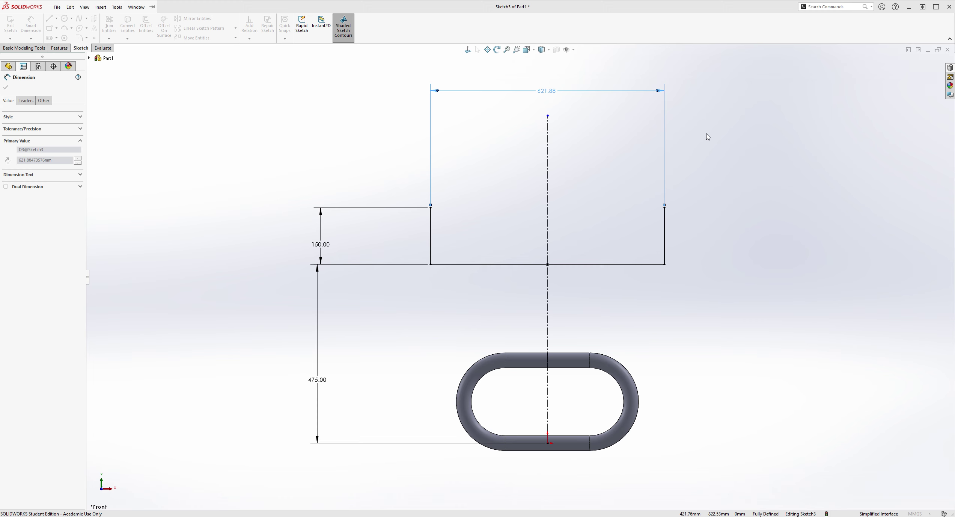
key("Return")
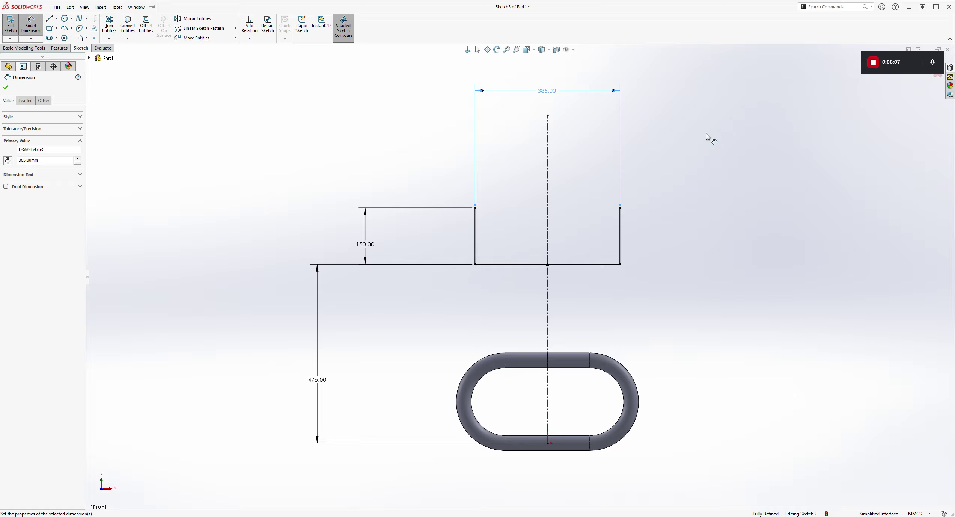
key("Escape")
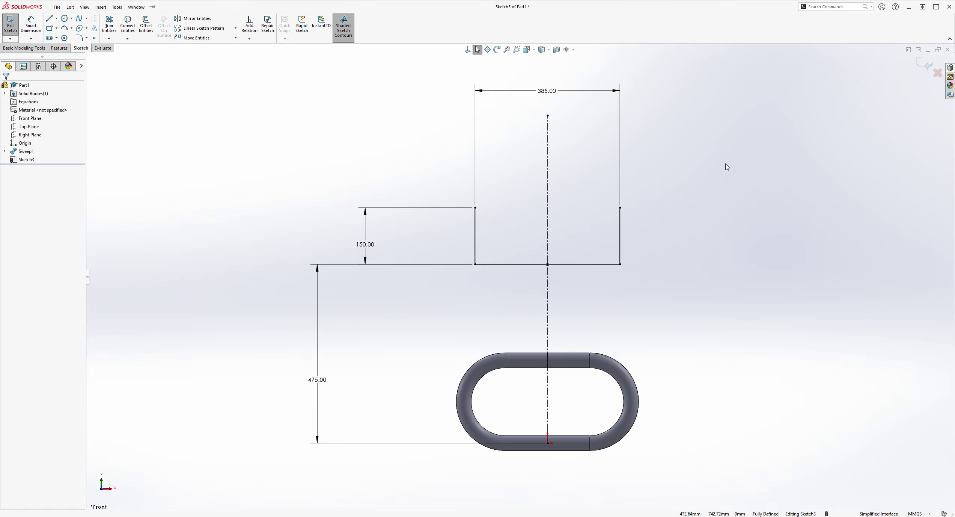
Step: Round both lower corners of the U-shaped sketch with 32 mm sketch fillets
scroll(555, 170, "down", 1)
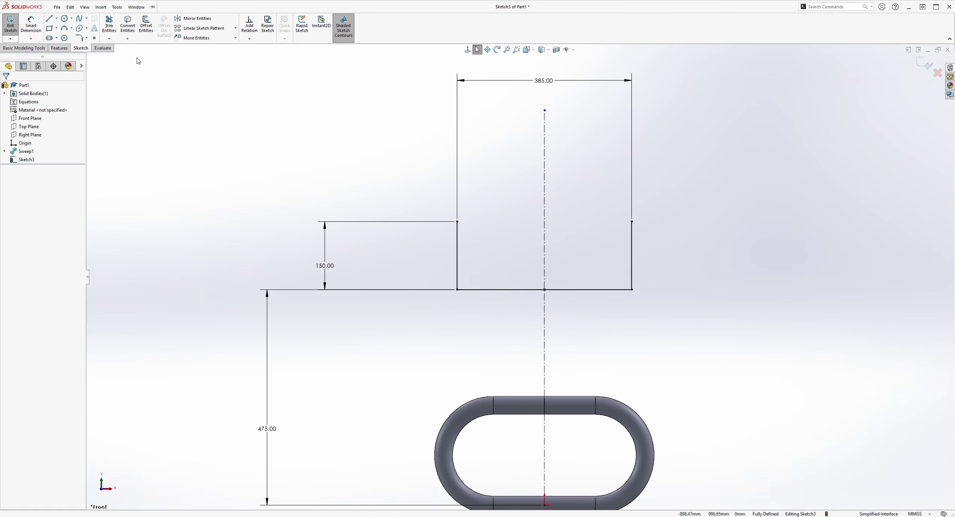
left_click(79, 37)
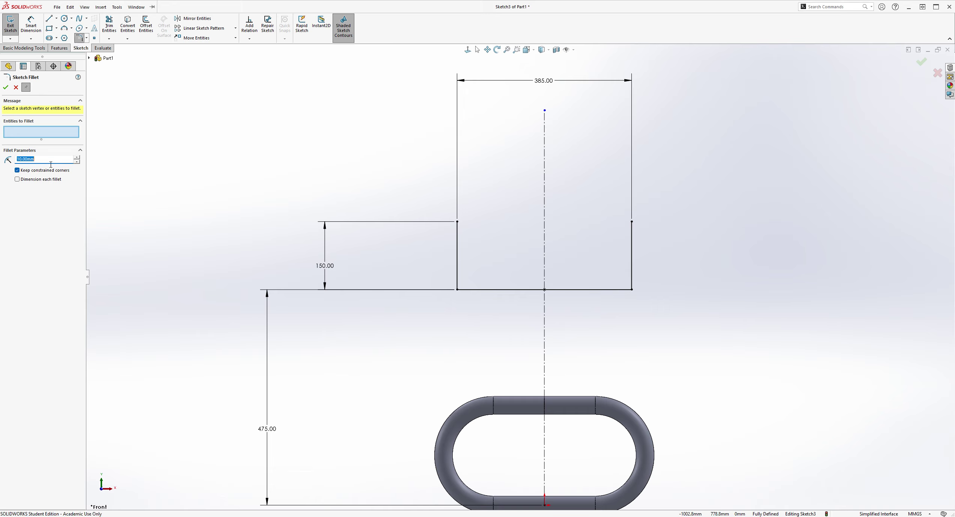
type("32")
key("Return")
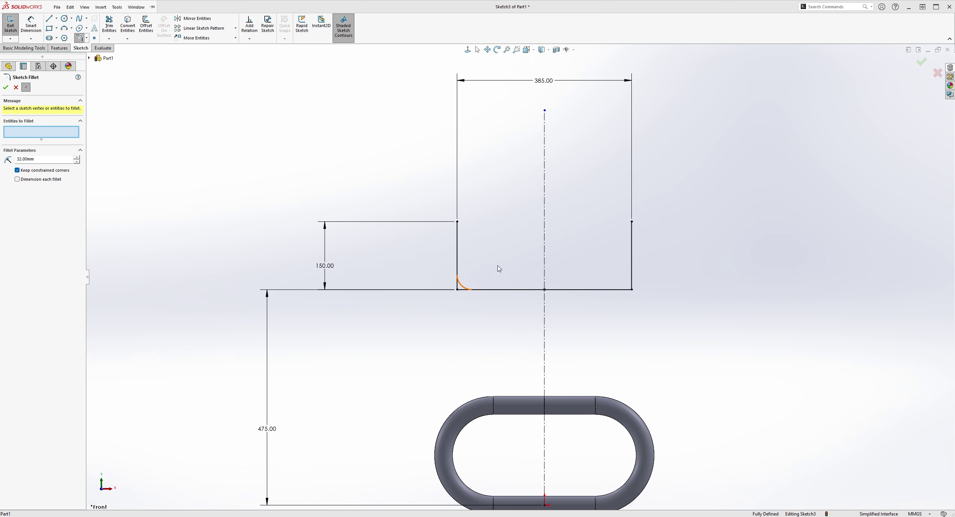
left_click(632, 289)
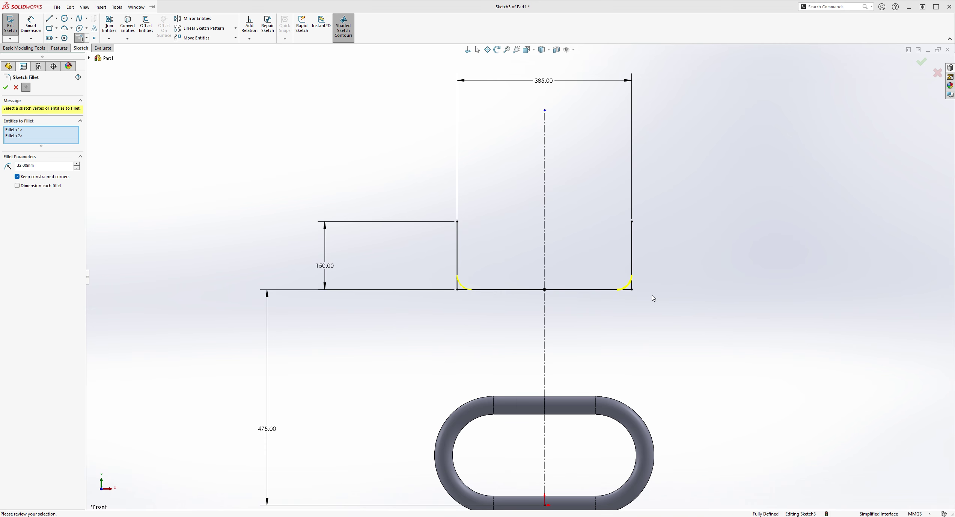
left_click(5, 87)
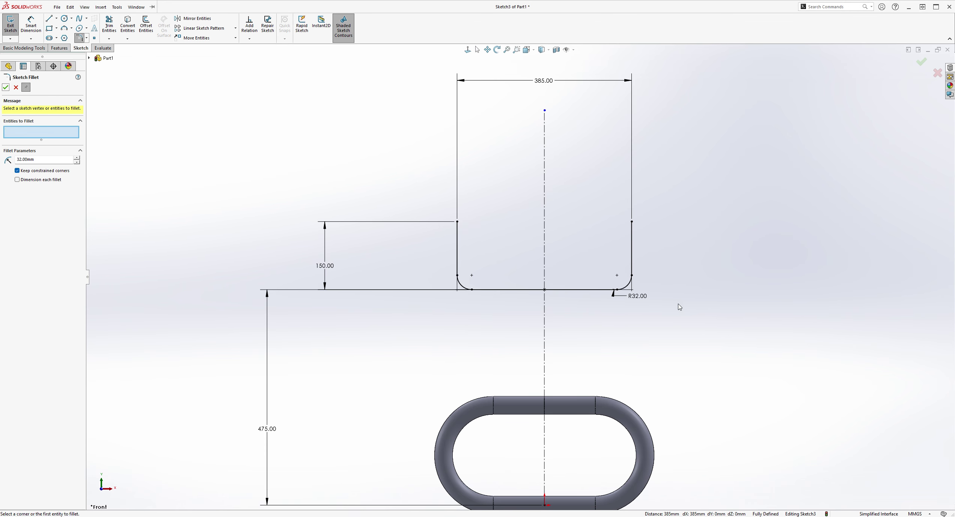
Step: Inspect the filleted U-shaped profile from several angles and exit its sketch
scroll(674, 300, "down", 3)
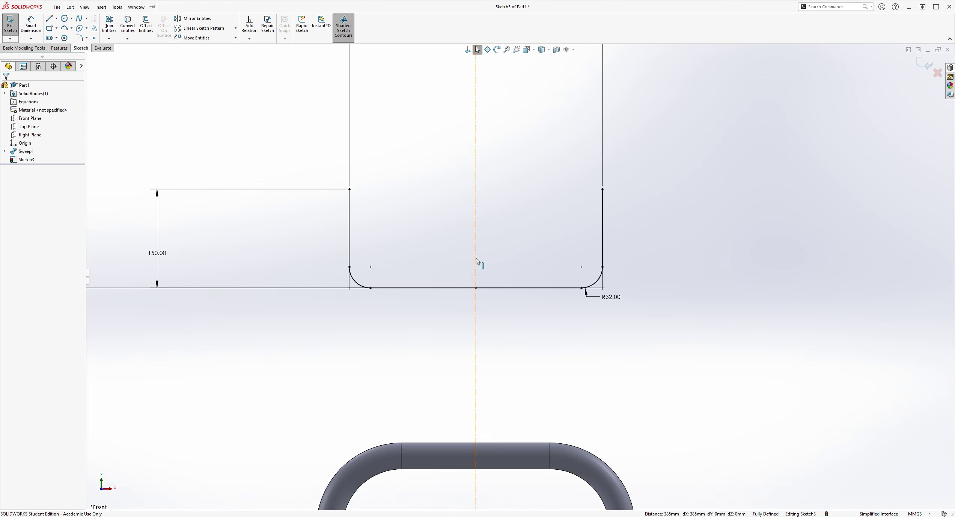
scroll(513, 267, "up", 2)
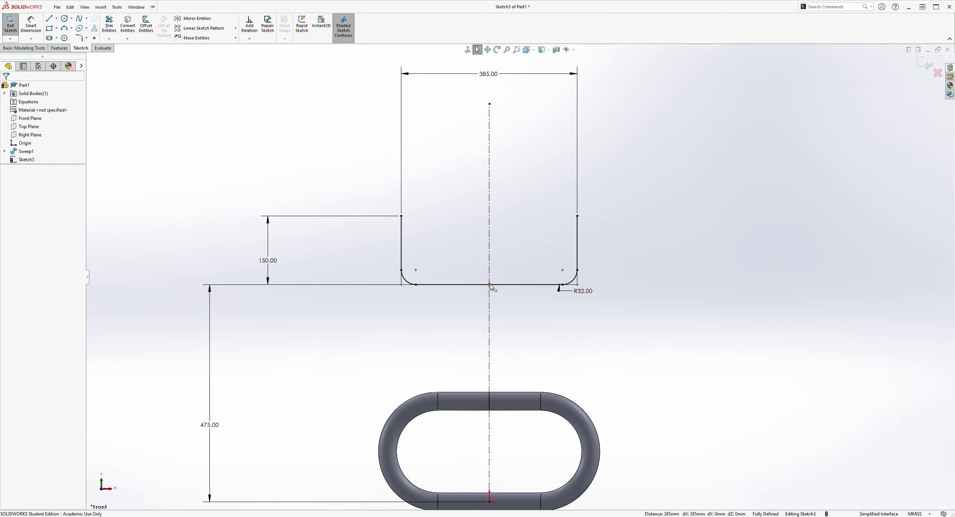
scroll(586, 273, "up", 1)
scroll(616, 308, "up", 1)
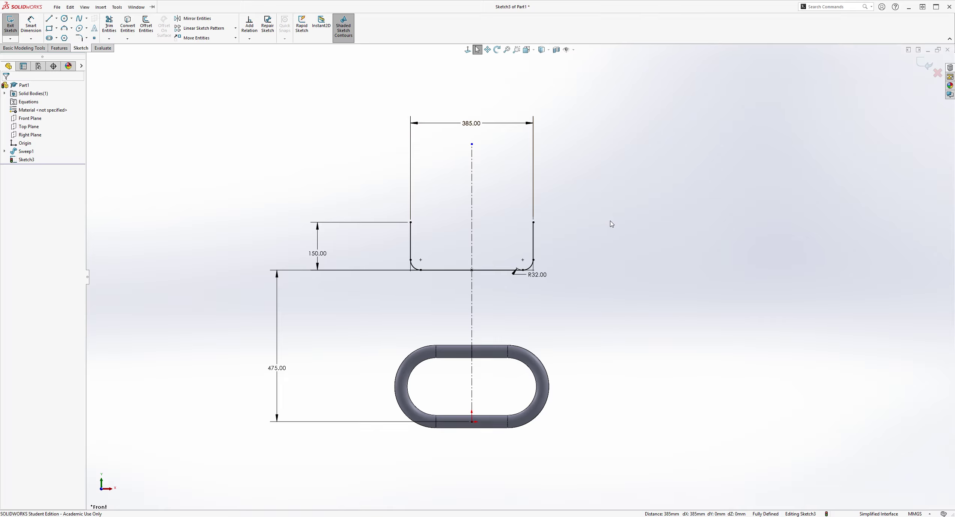
mouse_move(611, 224)
middle_mouse_down()
mouse_move(627, 299)
mouse_move(621, 231)
mouse_move(576, 231)
mouse_move(570, 297)
mouse_move(535, 291)
middle_mouse_up()
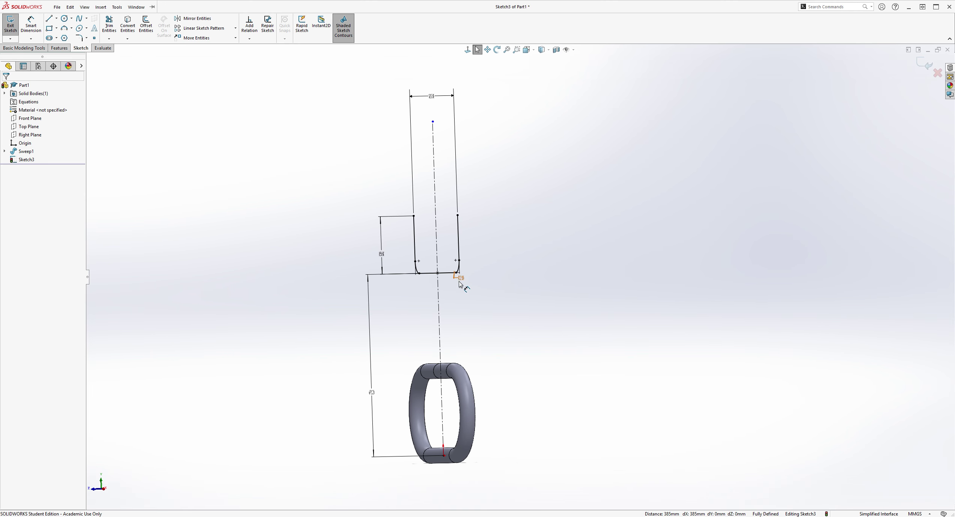
key("ctrl+8")
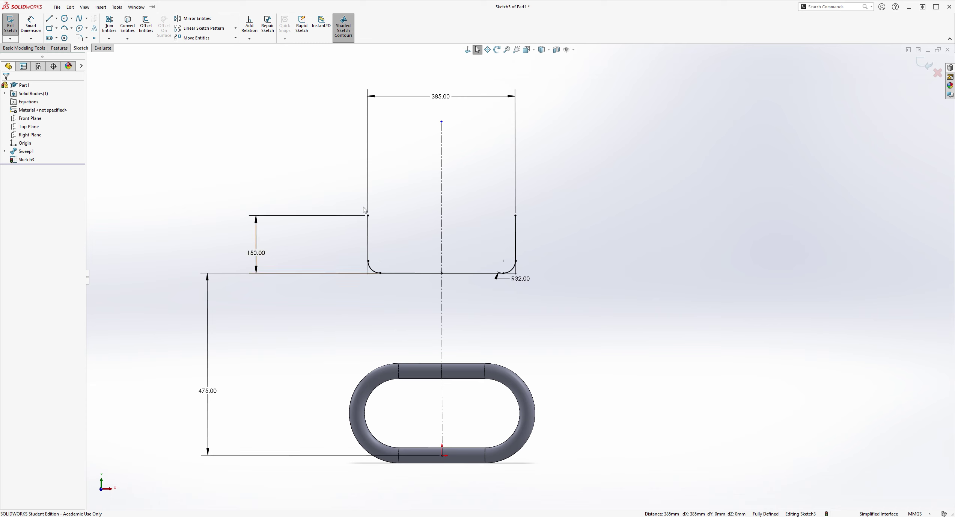
middle_click_drag(357, 218, 604, 268)
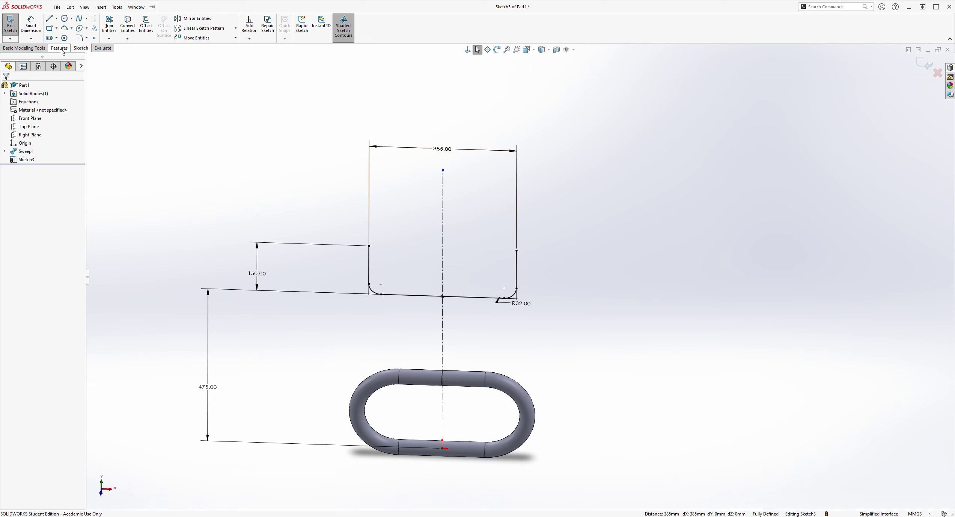
left_click(11, 23)
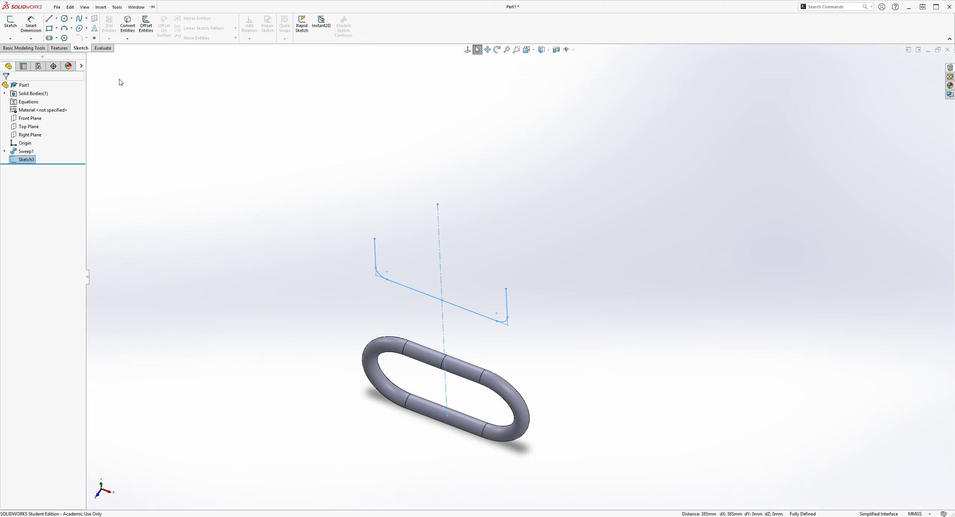
left_click(10, 22)
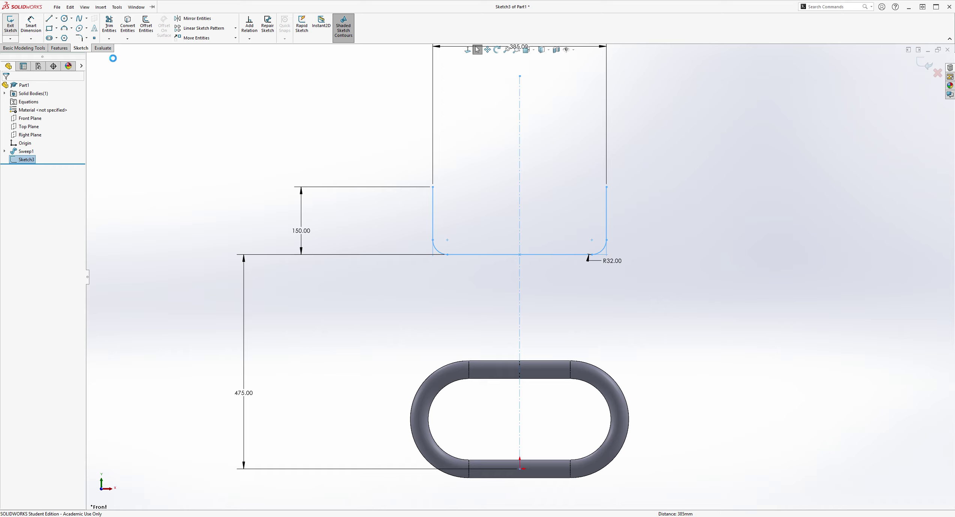
left_click(11, 23)
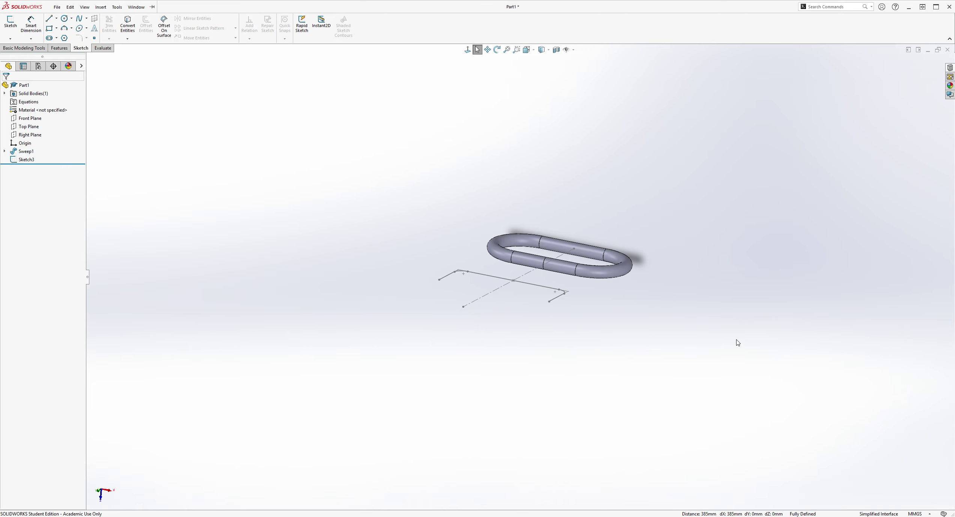
Step: Start a new sketch on the Top Plane
left_click(10, 21)
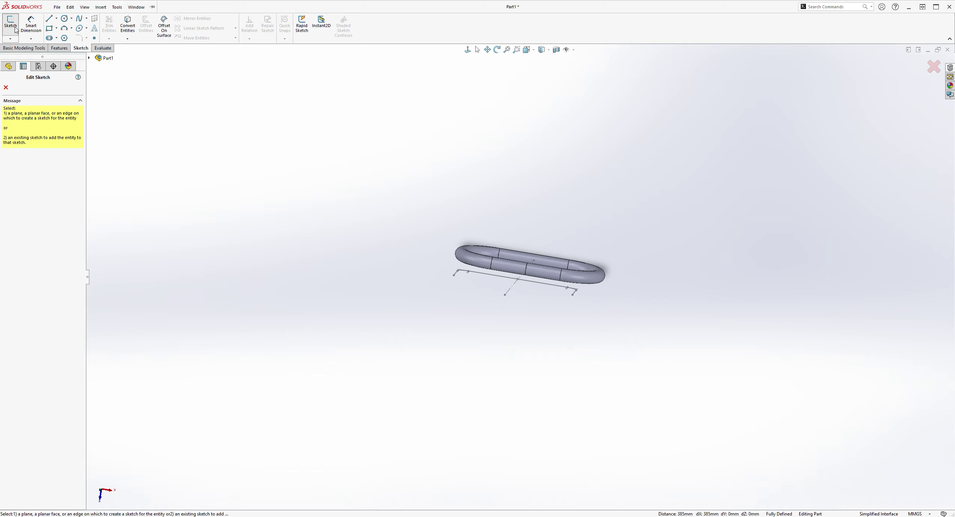
left_click(89, 57)
left_click(113, 99)
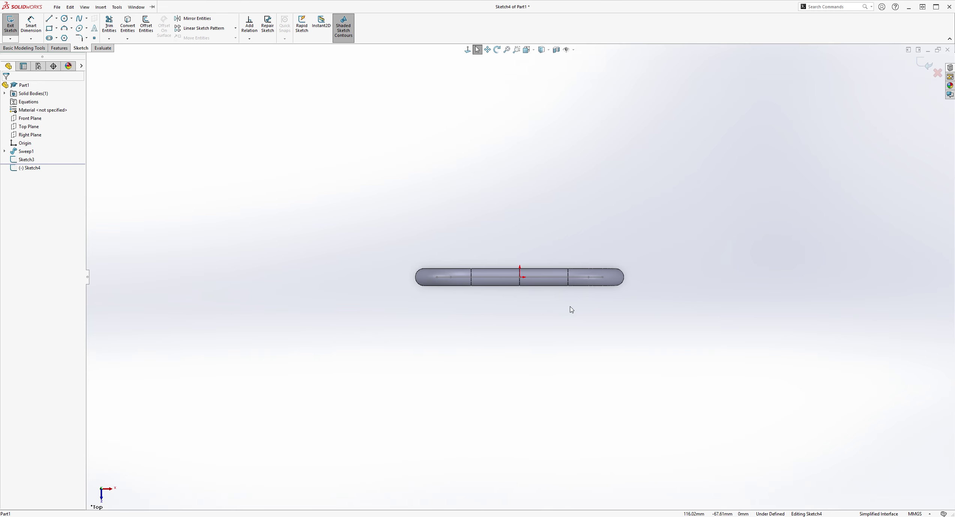
scroll(612, 286, "down", 4)
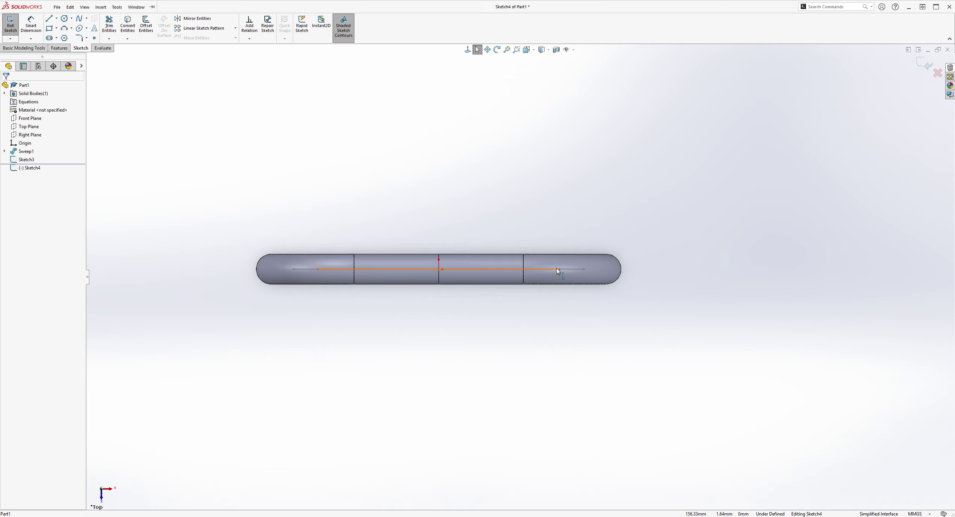
middle_click_drag(619, 309, 638, 328)
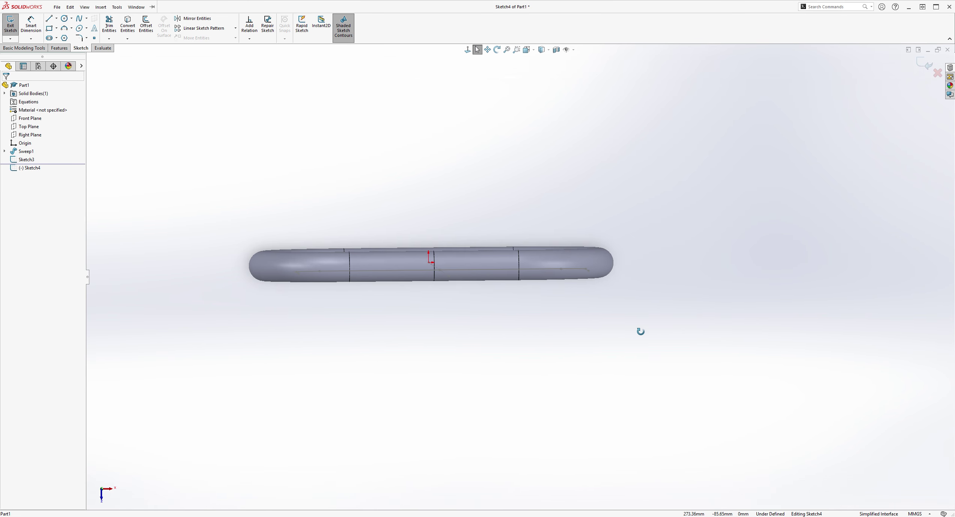
Step: Draw a circle about 75 mm in diameter near the right end of the ring, just beyond the U-shaped profile's right side
left_click(64, 21)
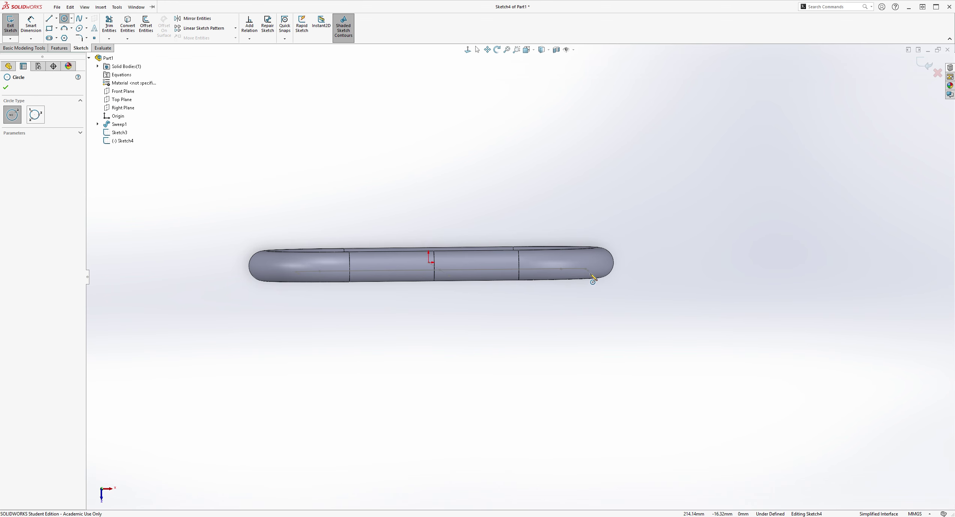
middle_click_drag(591, 277, 629, 296)
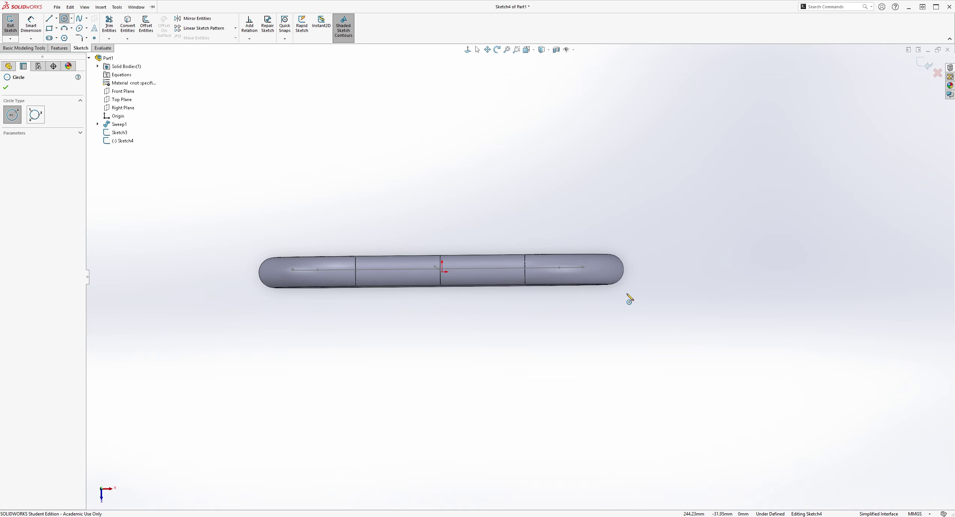
left_click(602, 265)
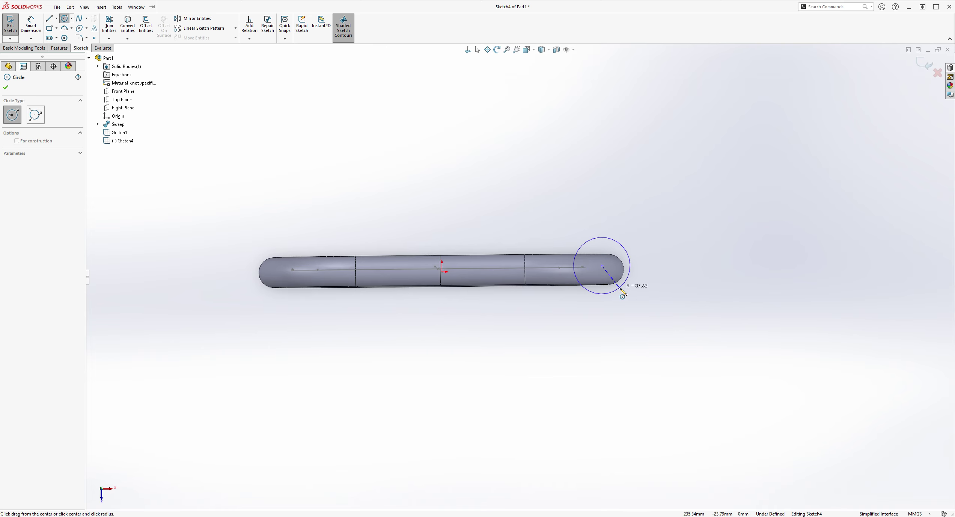
left_click(620, 287)
Step: Dimension the circle's diameter as 40 mm
left_click(31, 24)
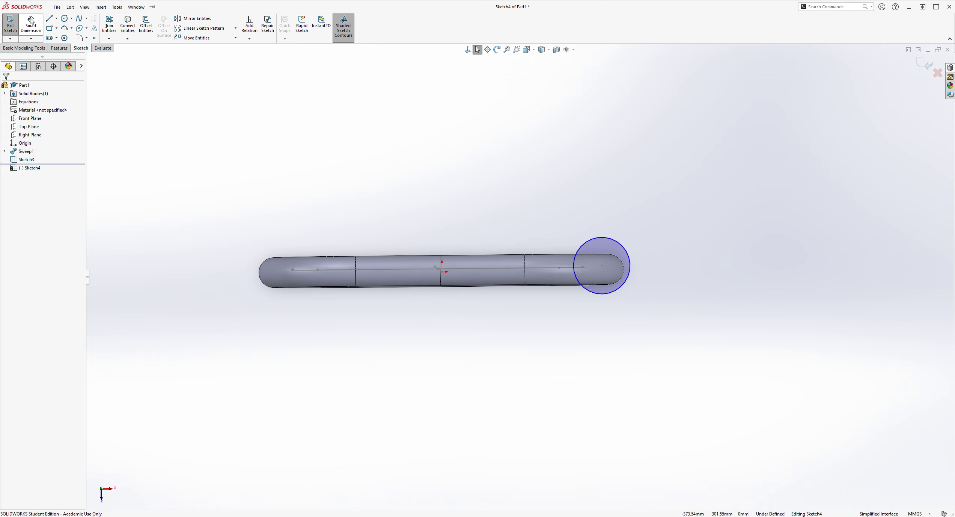
left_click(628, 252)
left_click(675, 271)
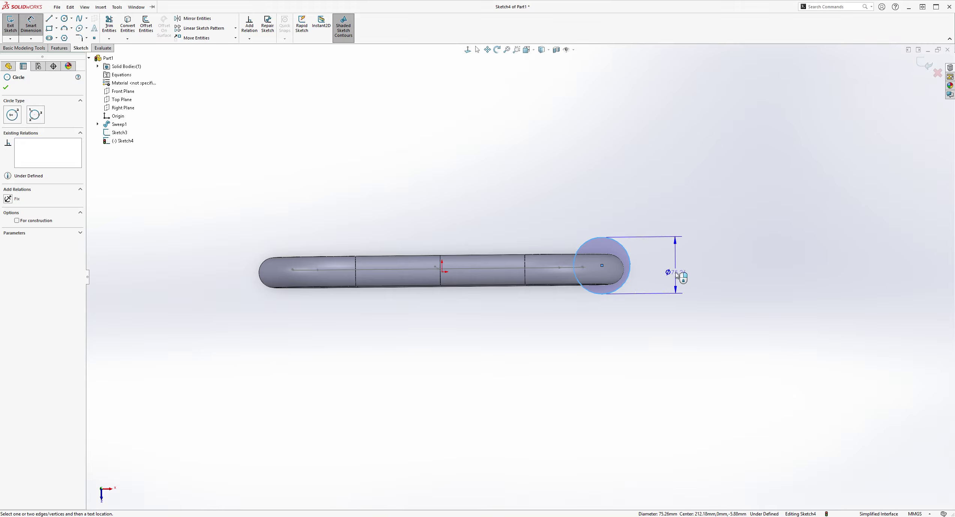
type("40")
key("Return")
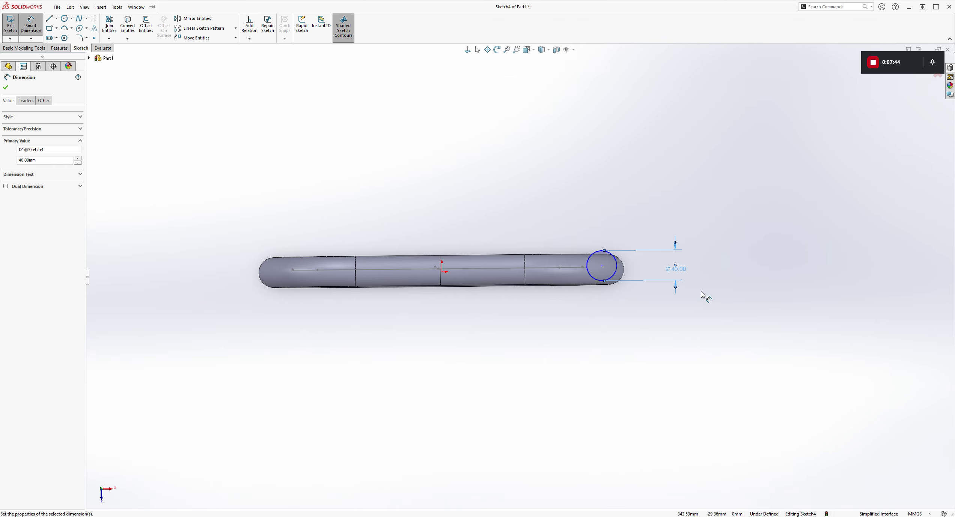
key("Escape")
Step: Try to make the circle's centre coincident with the upper end of the U-shaped path's right leg
mouse_move(710, 297)
middle_mouse_down()
mouse_move(727, 205)
mouse_move(722, 234)
middle_mouse_up()
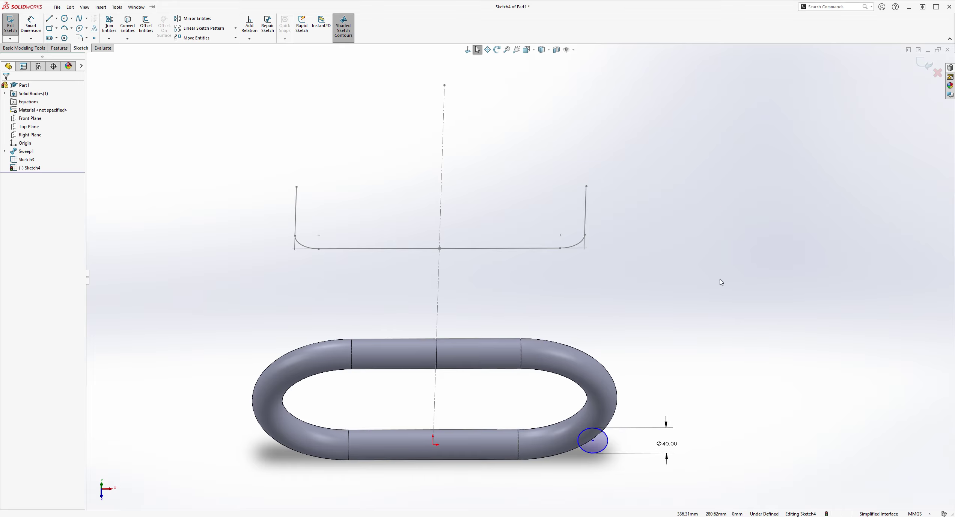
left_click(595, 444)
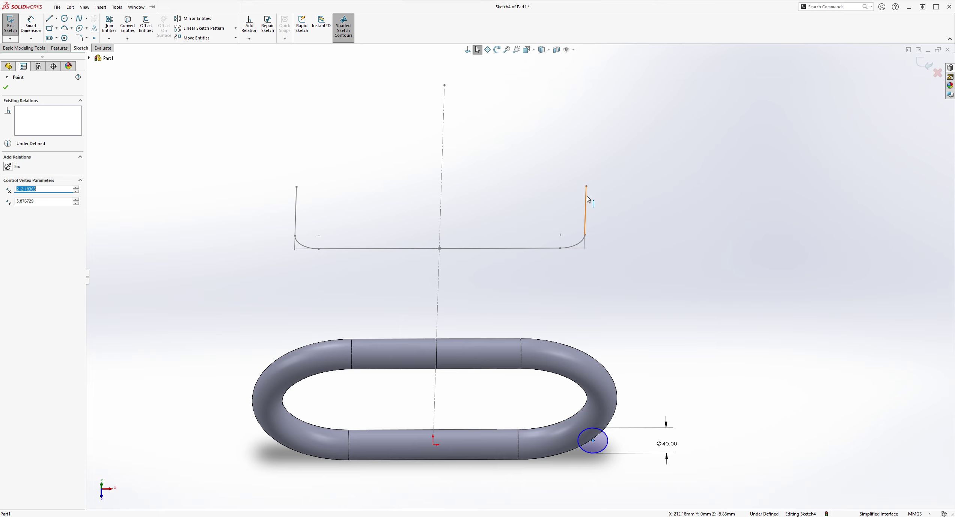
left_click(586, 186, "ctrl")
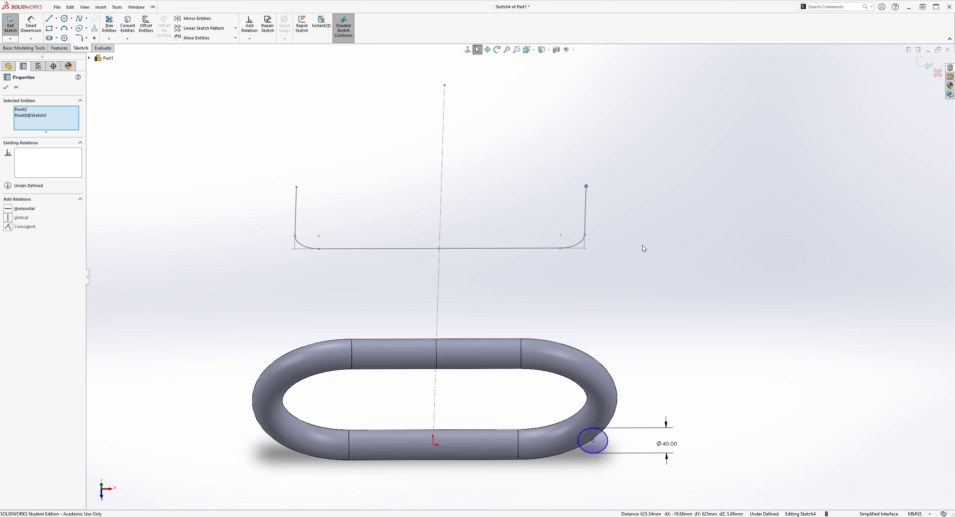
left_click(25, 226)
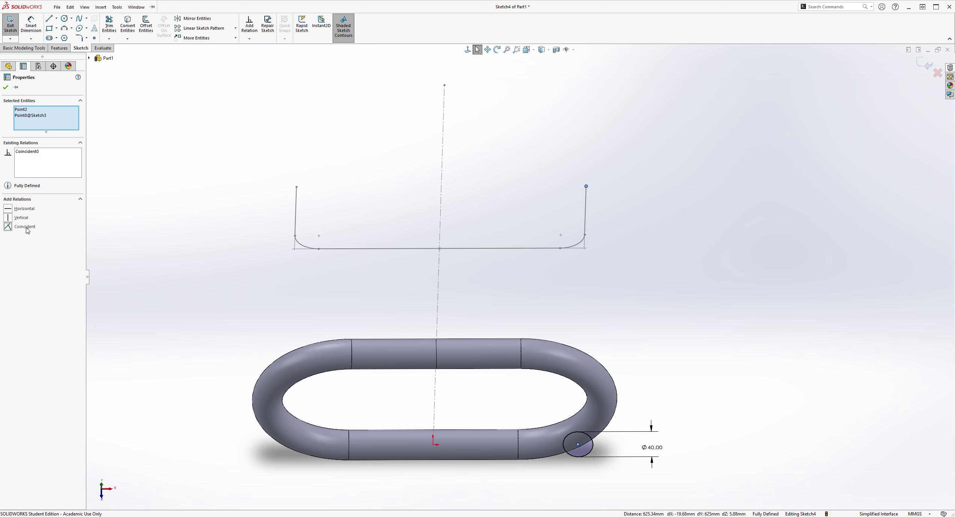
left_click(657, 336)
key("ctrl+z")
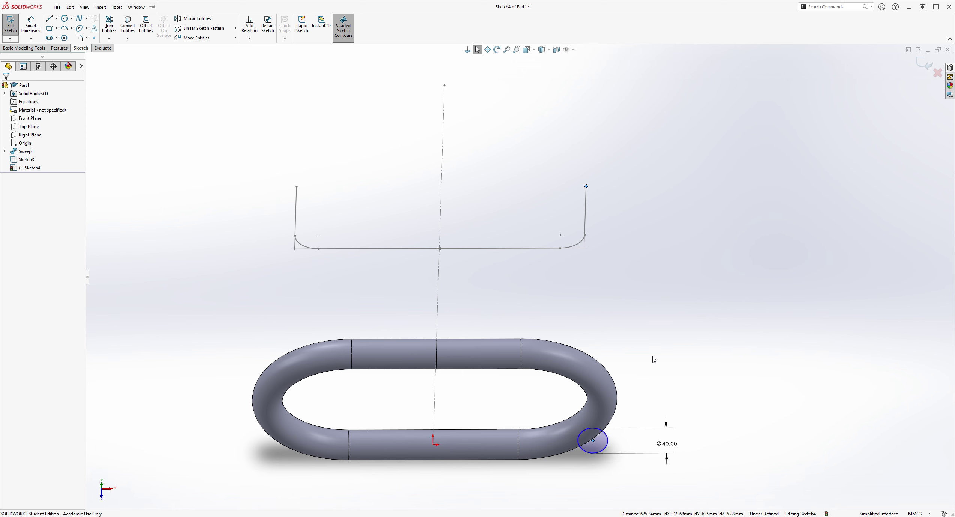
left_click(655, 374)
left_click(594, 441)
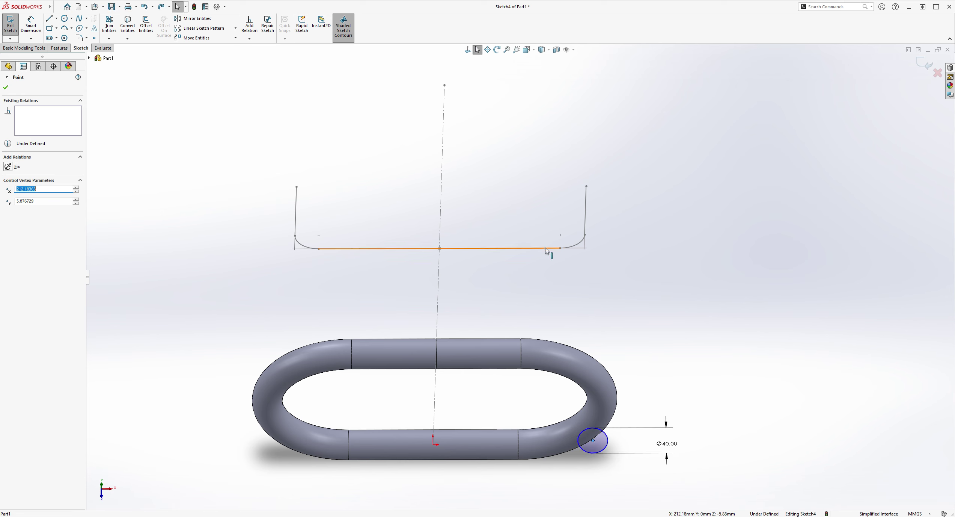
left_click(585, 225, "ctrl")
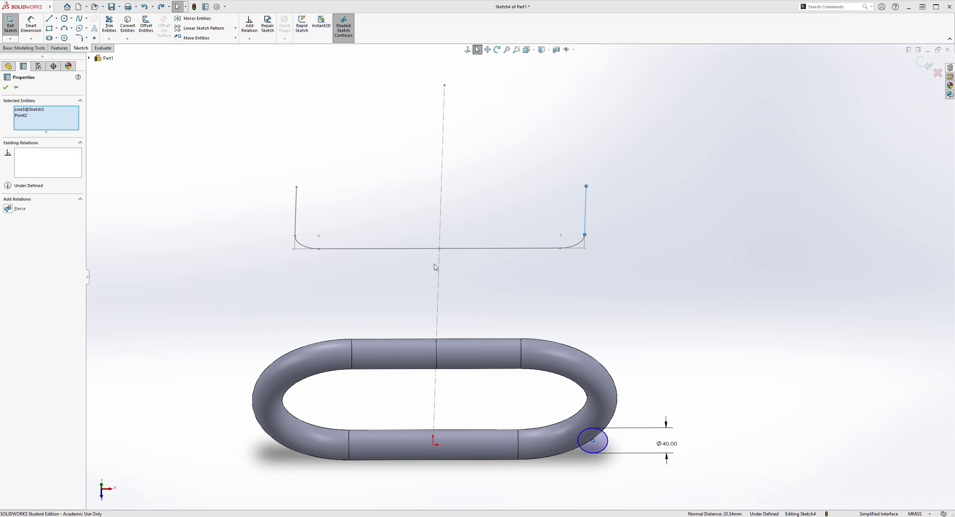
mouse_move(588, 275)
middle_mouse_down()
mouse_move(676, 282)
mouse_move(667, 279)
mouse_move(668, 238)
mouse_move(665, 288)
mouse_move(654, 234)
middle_mouse_up()
key("Escape")
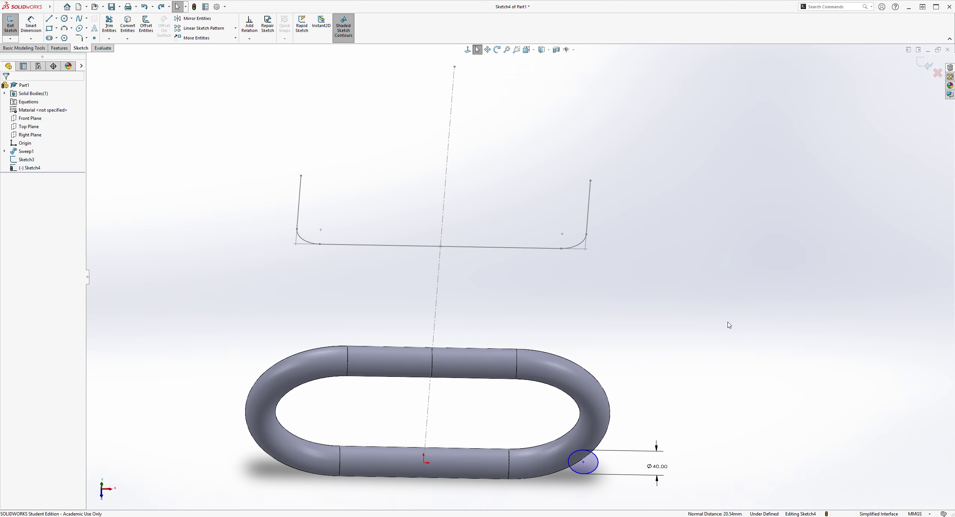
Step: Exit the Top Plane circle sketch and undo its creation
mouse_move(740, 366)
middle_mouse_down()
mouse_move(744, 375)
mouse_move(701, 372)
mouse_move(740, 355)
mouse_move(740, 412)
mouse_move(740, 367)
mouse_move(718, 354)
middle_mouse_up()
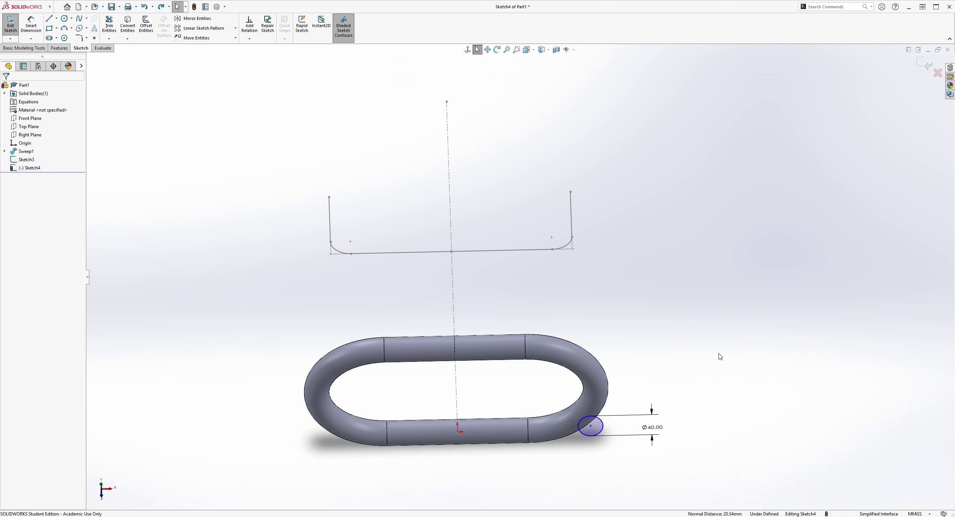
left_click(12, 31)
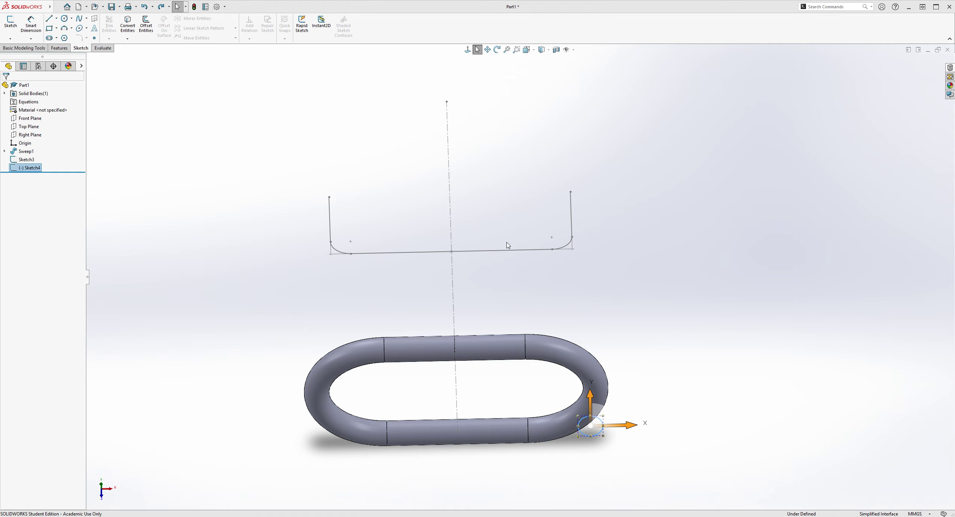
key("ctrl+z")
Step: Start a new sketch on the Right Plane
mouse_move(595, 248)
middle_mouse_down()
mouse_move(559, 202)
mouse_move(570, 168)
mouse_move(501, 161)
mouse_move(489, 199)
middle_mouse_up()
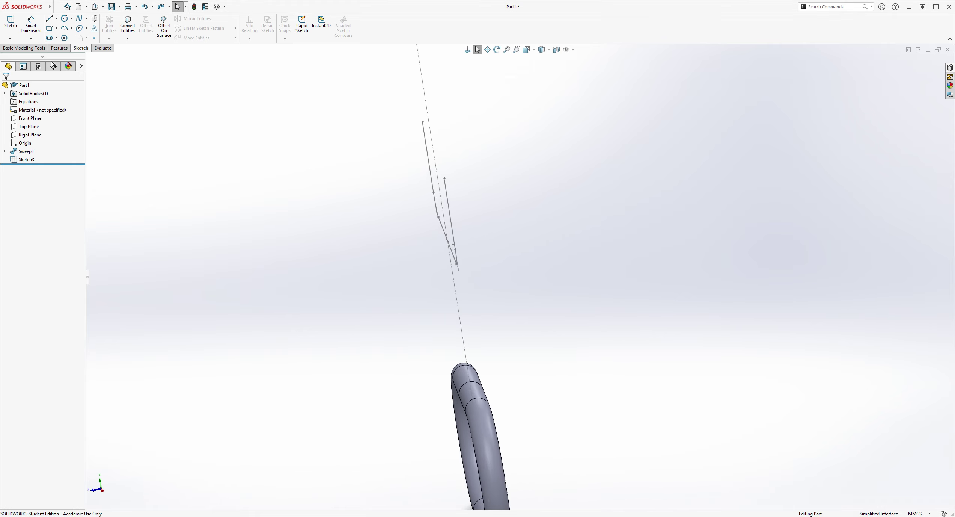
left_click(11, 22)
left_click(89, 58)
left_click(113, 109)
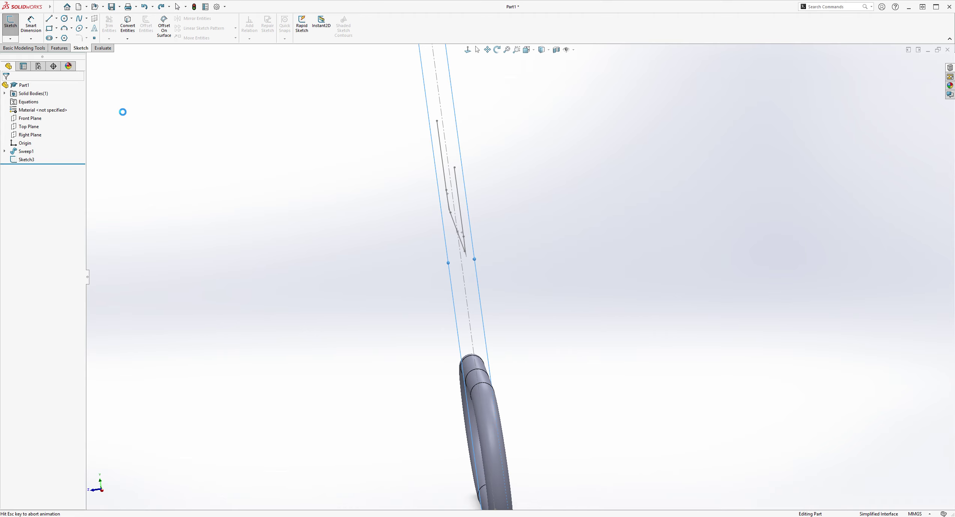
scroll(559, 251, "down", 4)
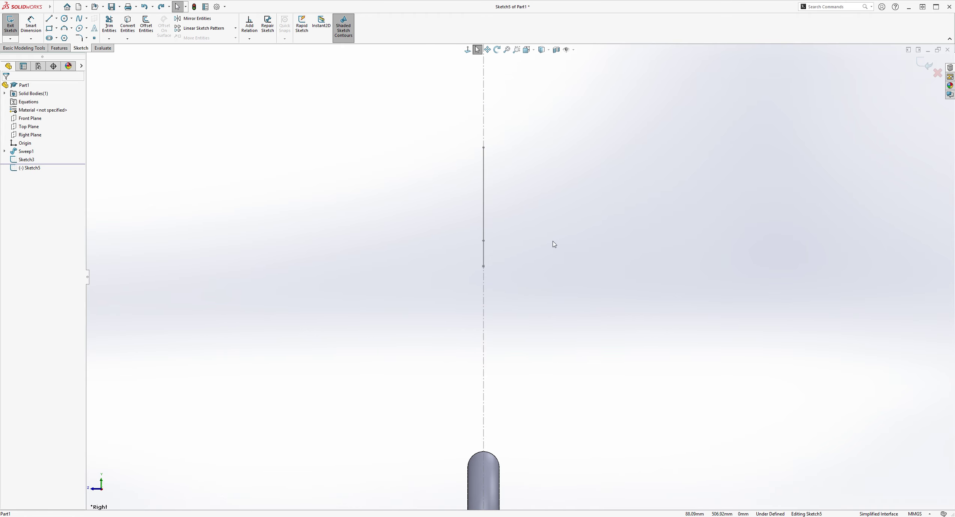
Step: Draw a circle about 106 mm in diameter beside the U-shaped path, level with its horizontal segment
left_click(64, 18)
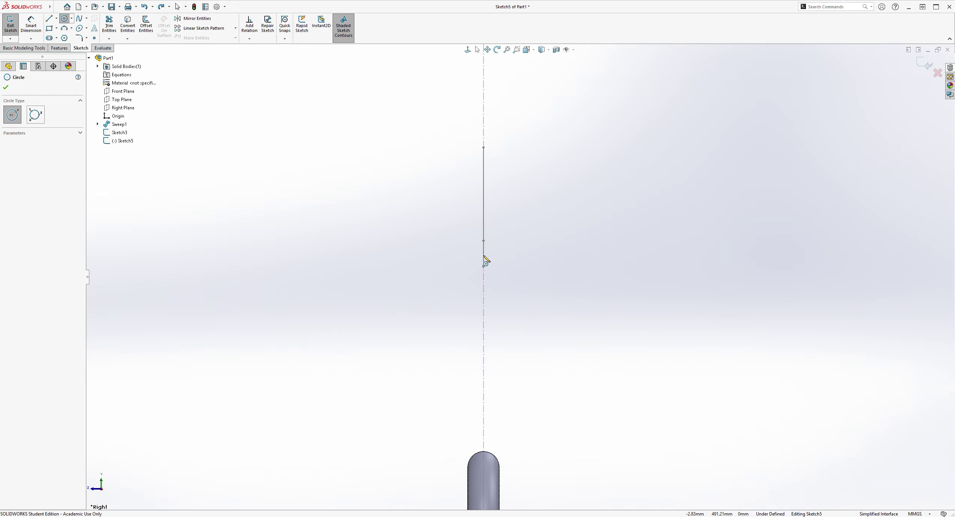
left_click(540, 266)
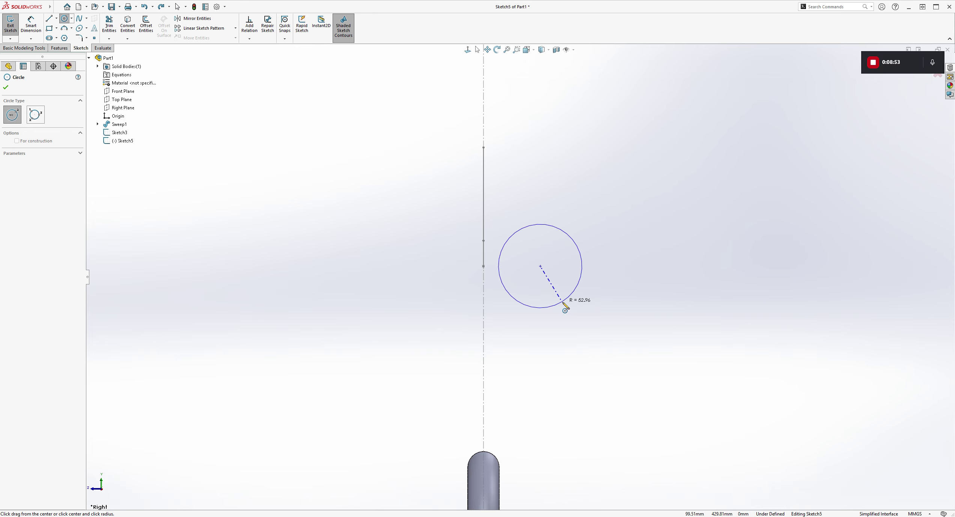
left_click(563, 302)
key("Escape")
Step: Dimension the circle's diameter as 40 mm
left_click(38, 25)
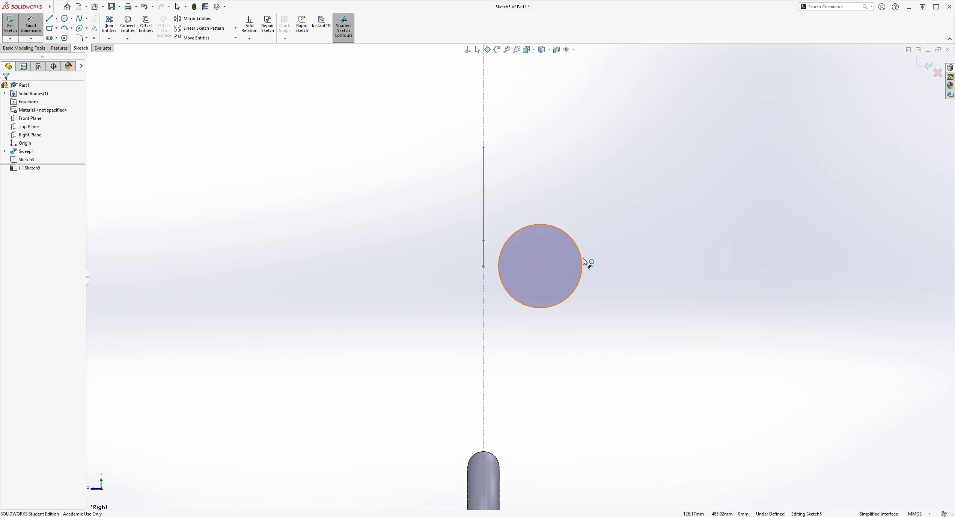
left_click(583, 263)
type("40")
key("Return")
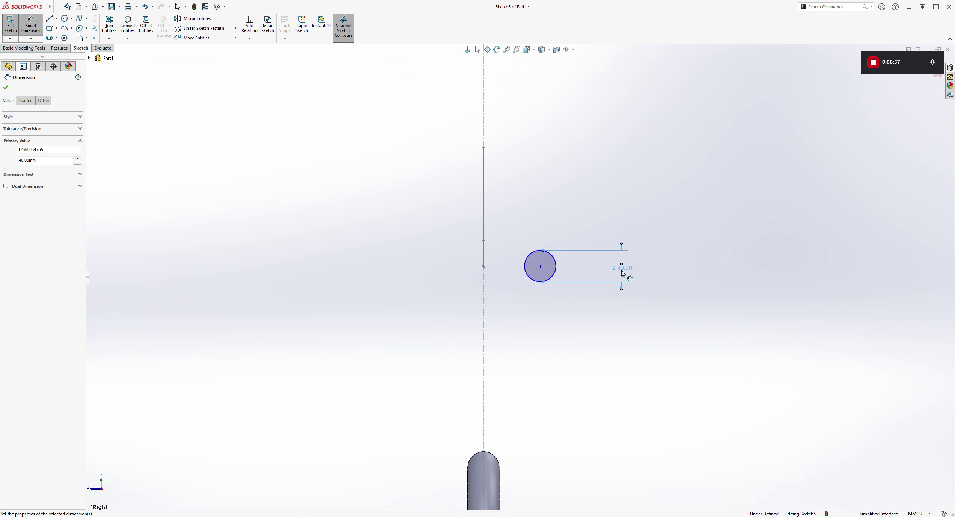
key("Escape")
Step: Add a Pierce relation between the circle's centre and the horizontal segment of the U-shaped path
mouse_move(635, 257)
middle_mouse_down()
mouse_move(785, 288)
mouse_move(810, 284)
mouse_move(770, 298)
mouse_move(590, 265)
middle_mouse_up()
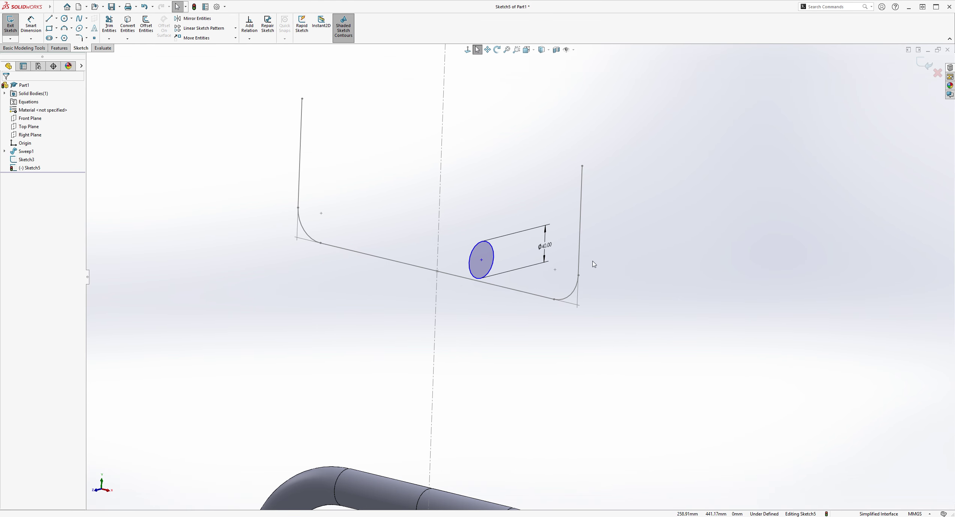
left_click(482, 259)
left_click(495, 286, "ctrl")
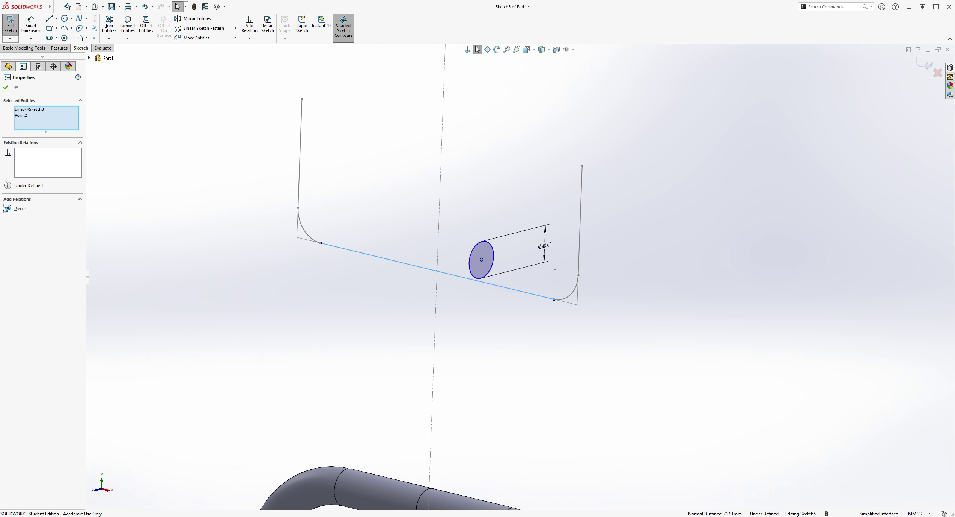
left_click(20, 209)
left_click(518, 351)
Step: Sweep the 40 mm circle bidirectionally along the whole U-shaped path
middle_click_drag(524, 350, 600, 318)
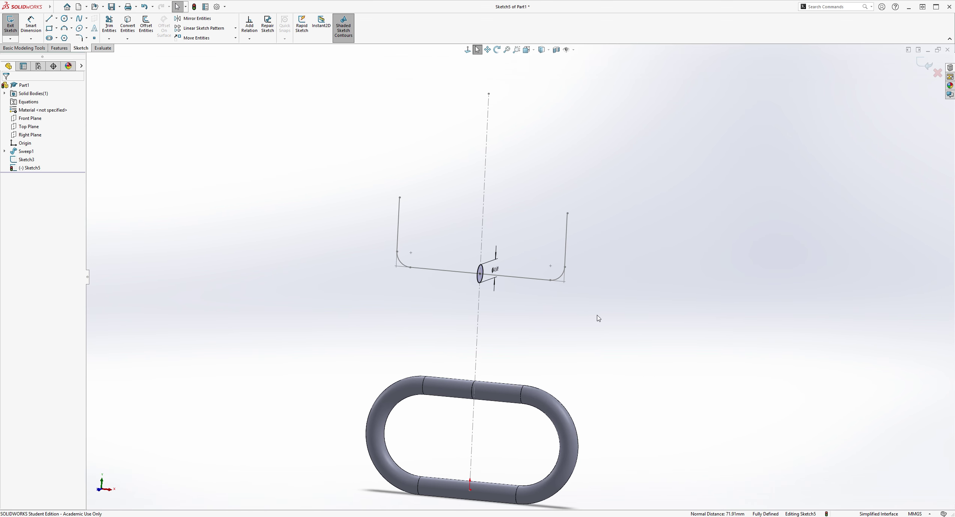
left_click(60, 48)
left_click(74, 19)
scroll(515, 263, "down", 3)
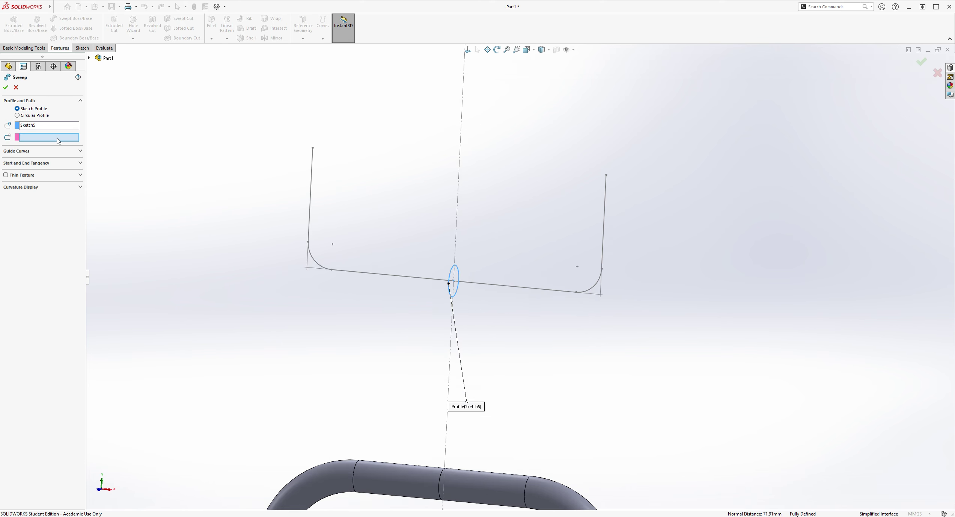
left_click(372, 276)
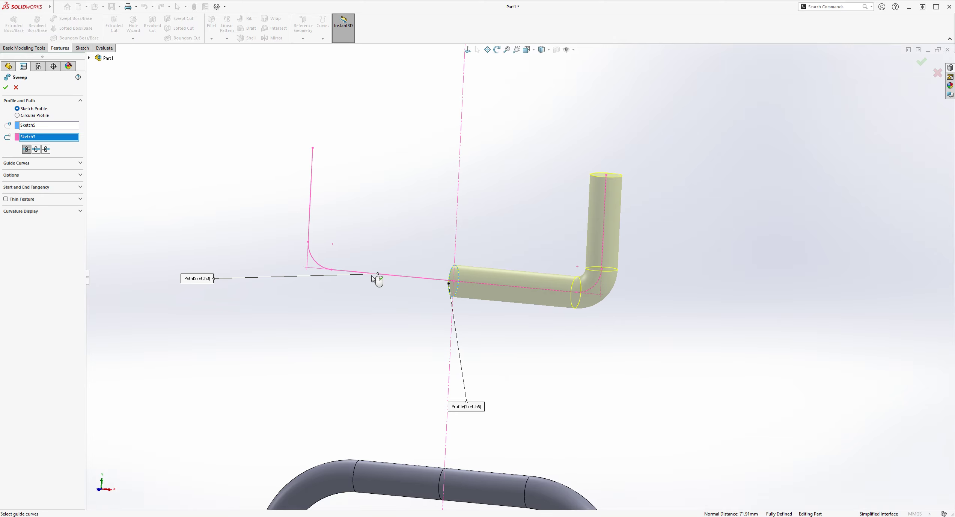
middle_click_drag(510, 325, 542, 331)
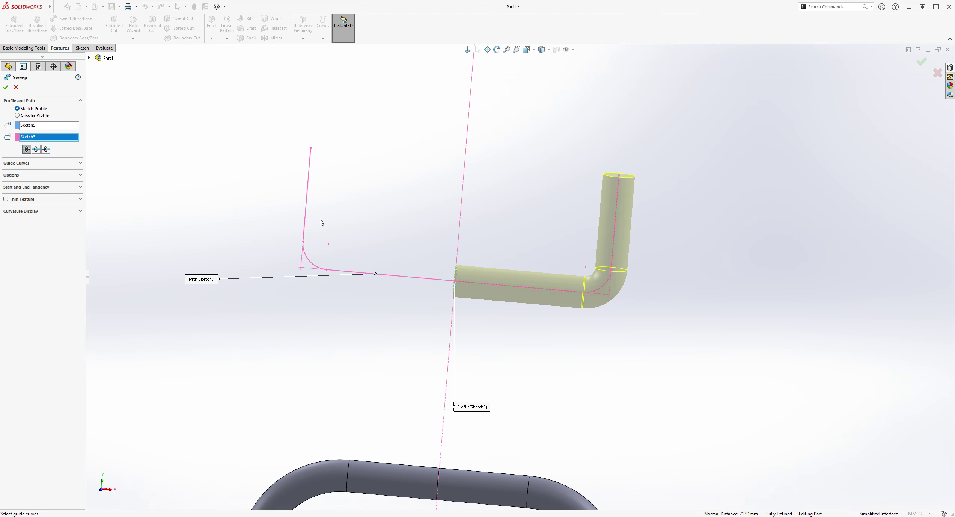
left_click(36, 150)
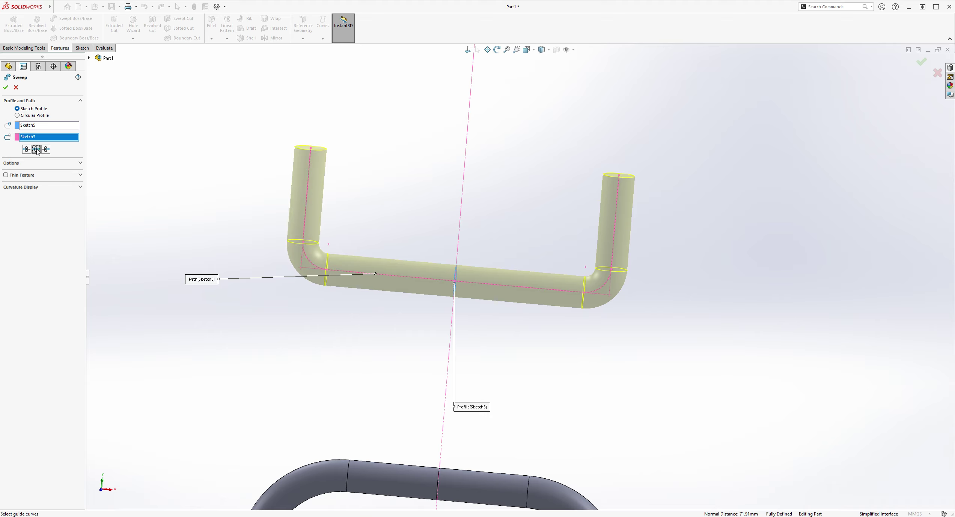
scroll(625, 348, "up", 4)
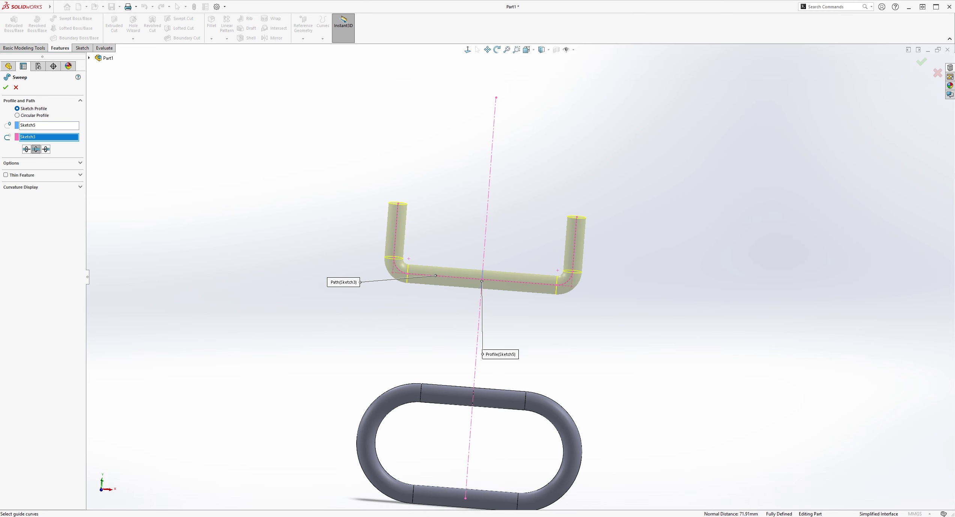
left_click(6, 88)
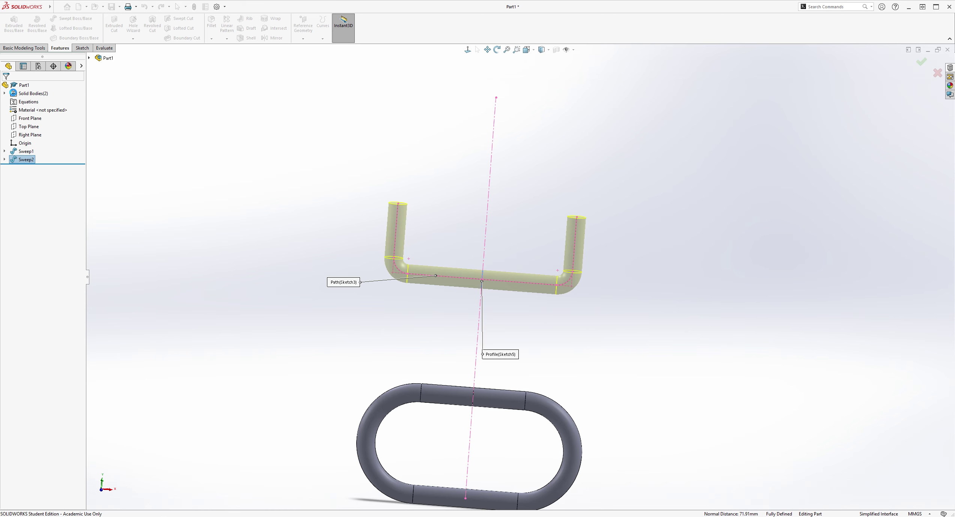
Step: Start a new sketch on the Front Plane
middle_click_drag(650, 266, 606, 255)
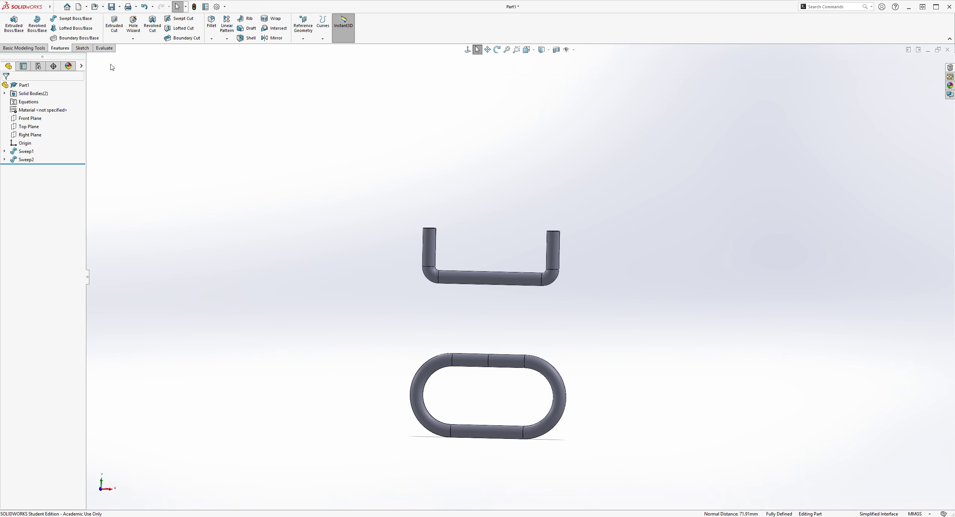
left_click(81, 48)
left_click(17, 29)
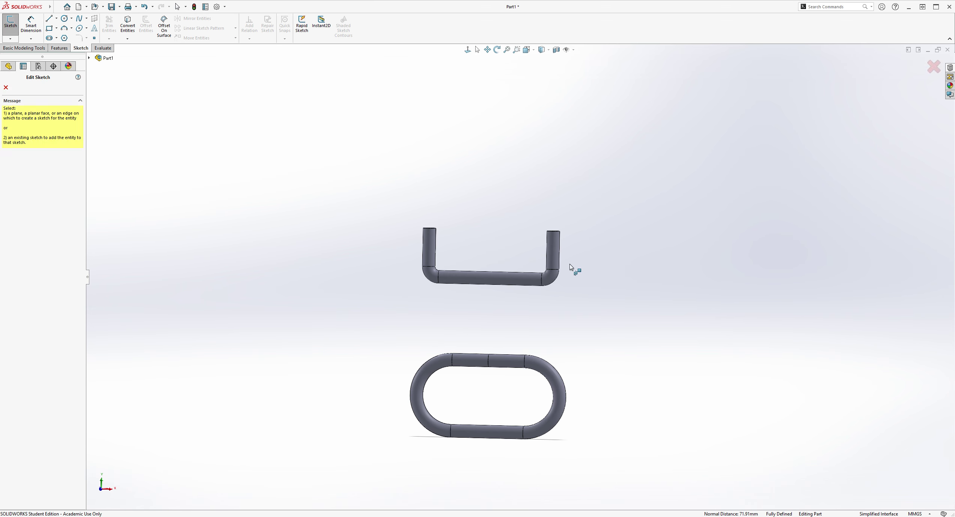
left_click(90, 58)
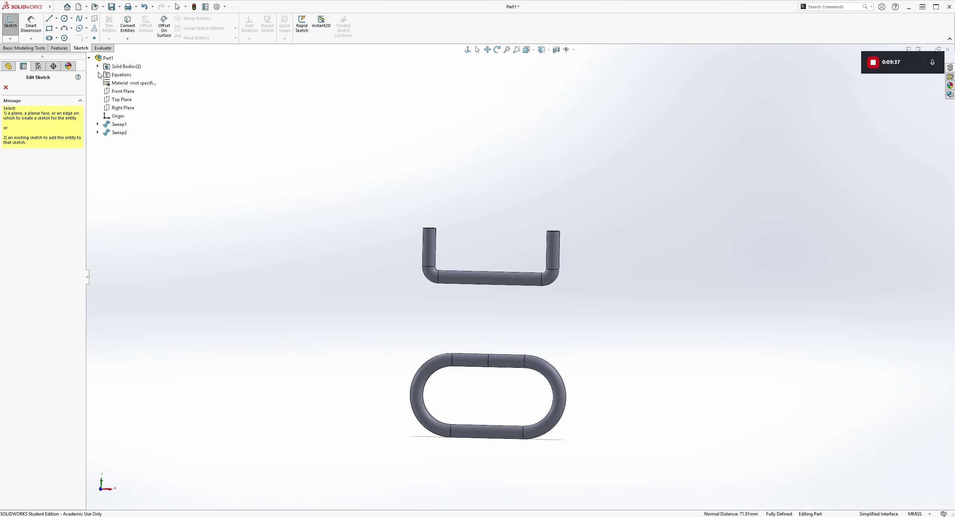
left_click(110, 91)
scroll(631, 96, "down", 3)
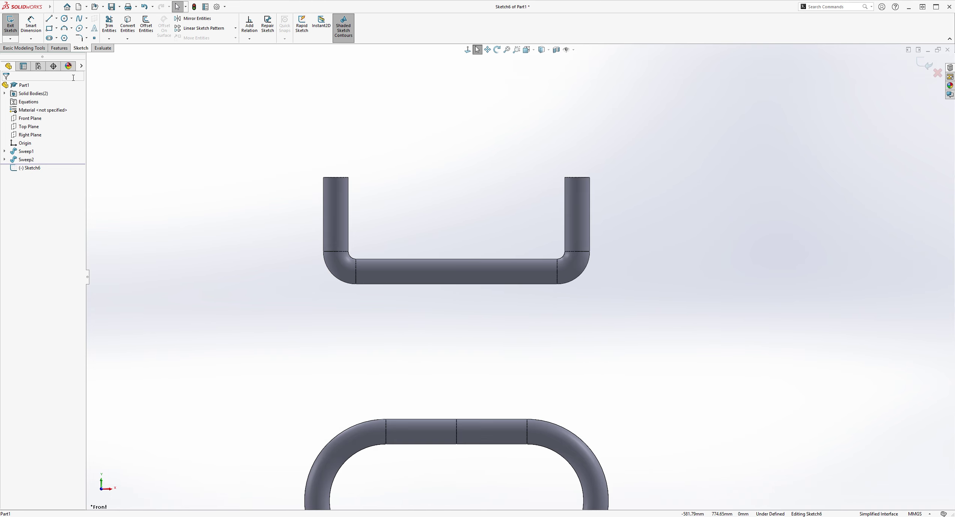
Step: Sketch a horizontal line between the two legs of the U-shaped bar, about 578 mm above the origin
left_click(51, 19)
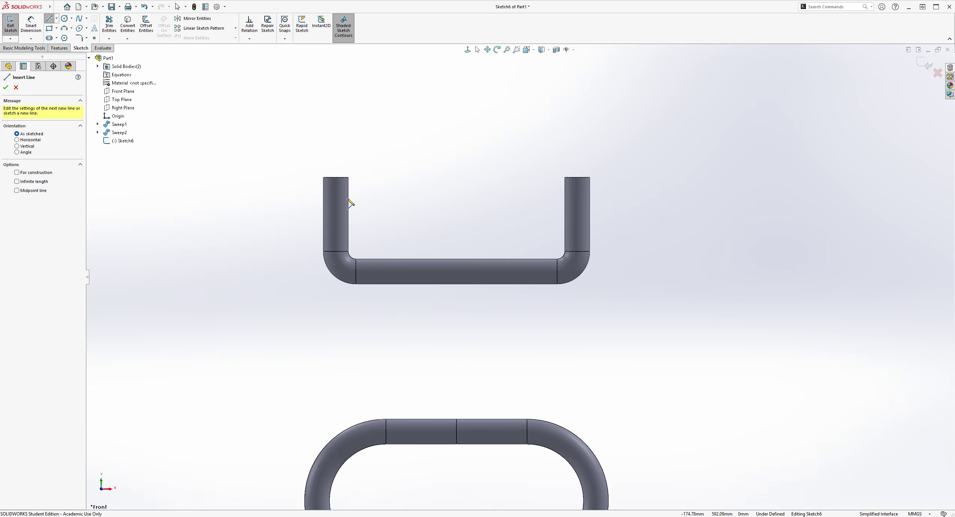
scroll(366, 205, "down", 3)
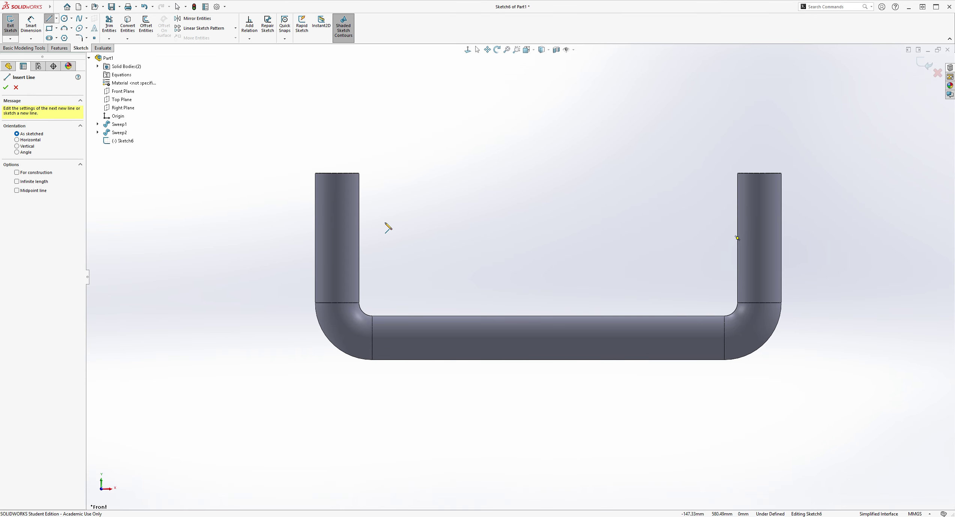
left_click(337, 173)
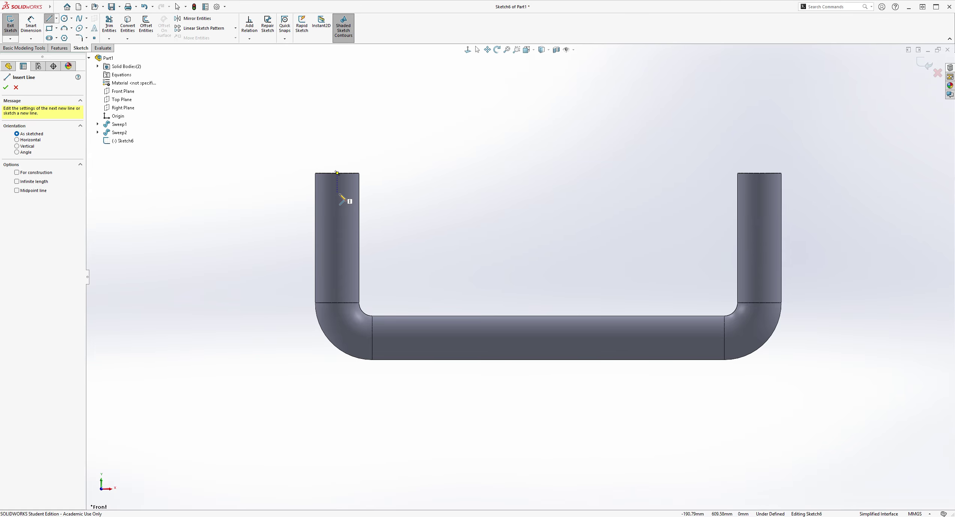
left_click(337, 226)
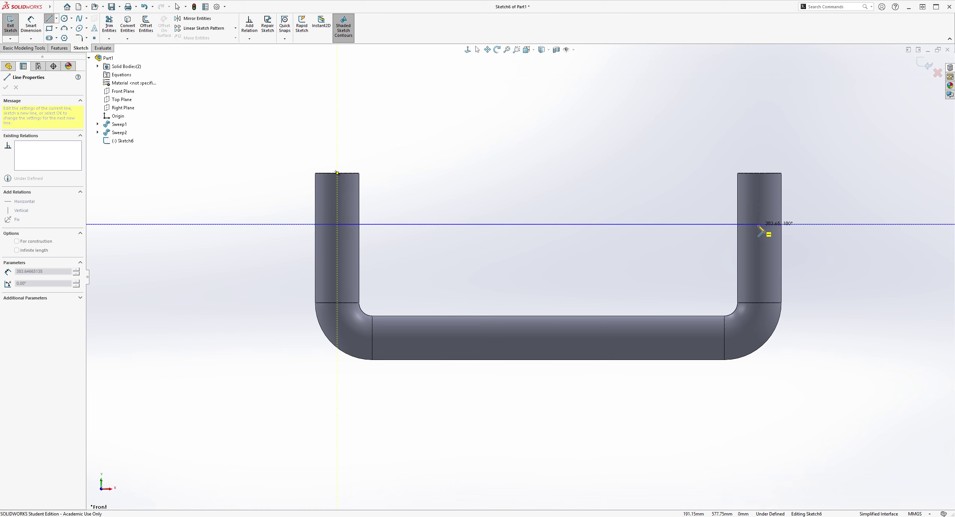
left_click(766, 225)
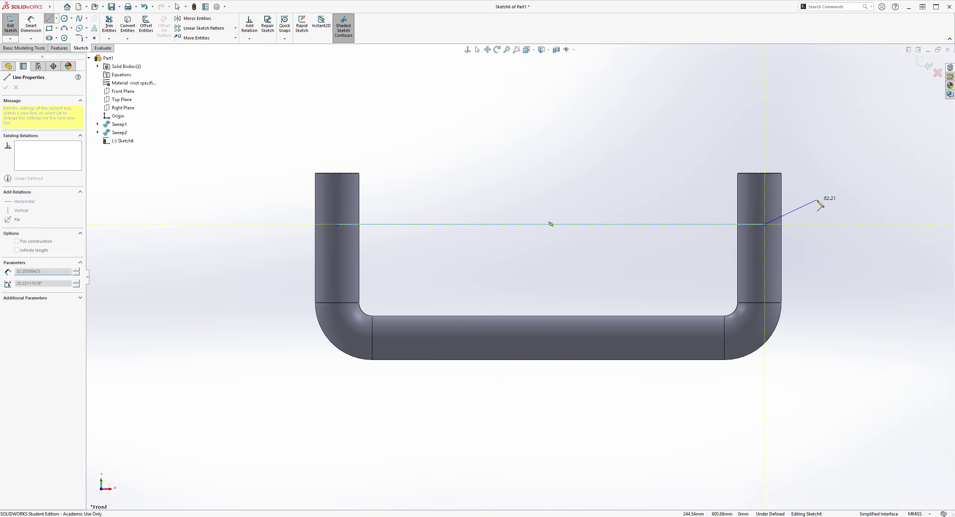
key("Escape")
Step: Place a sketch point at the midpoint of each leg's top edge on the U-shaped bar
scroll(789, 210, "down", 3)
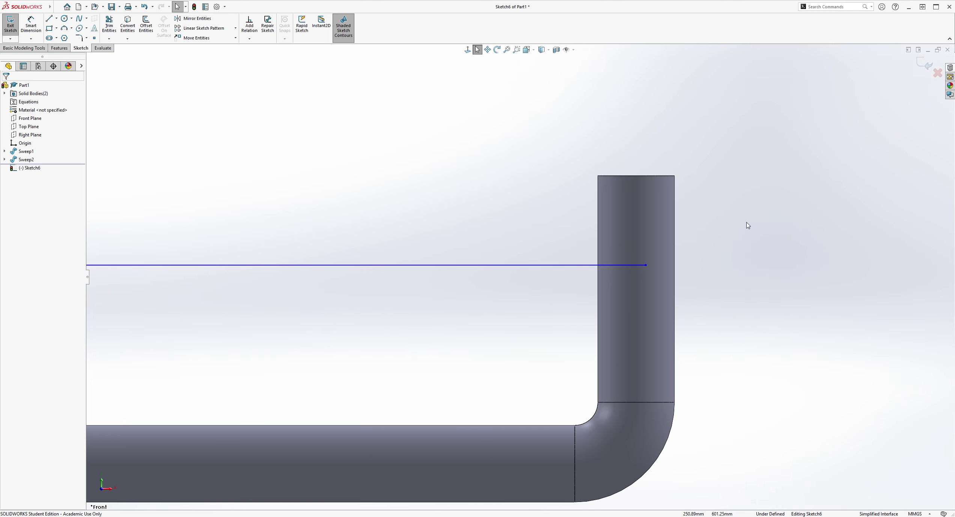
left_click(651, 259)
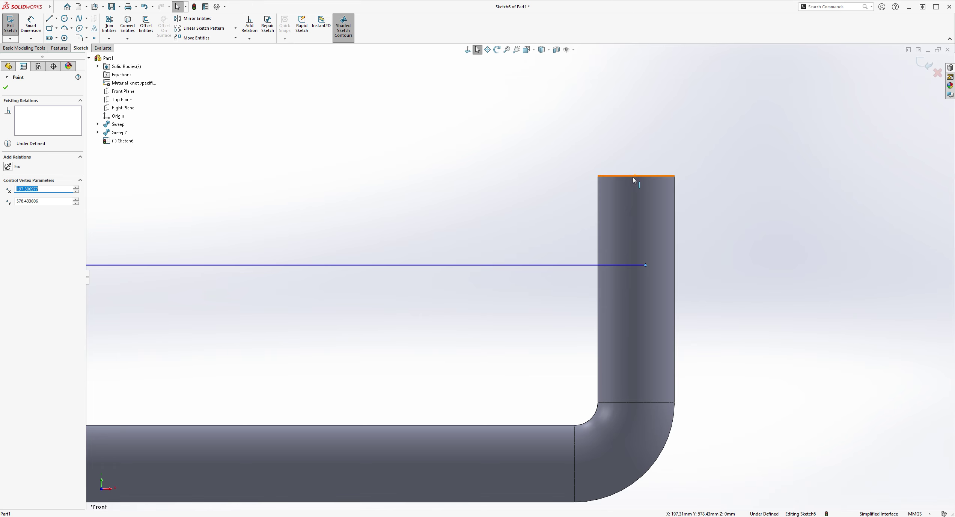
left_click(95, 38)
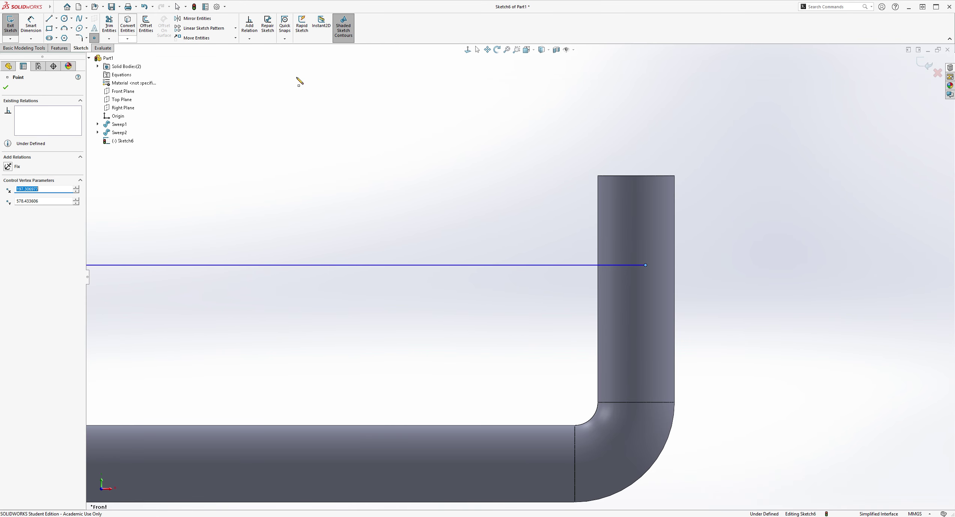
left_click(636, 175)
key("f")
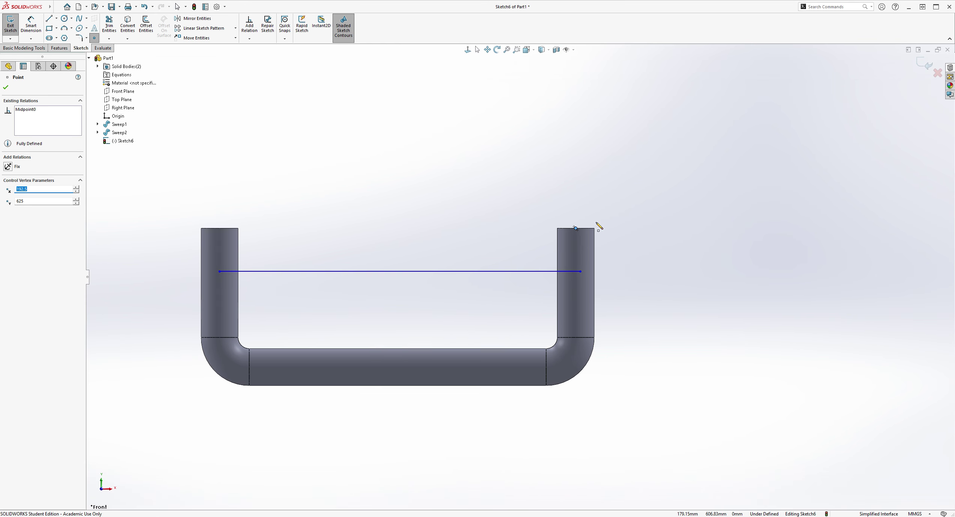
scroll(263, 229, "down", 5)
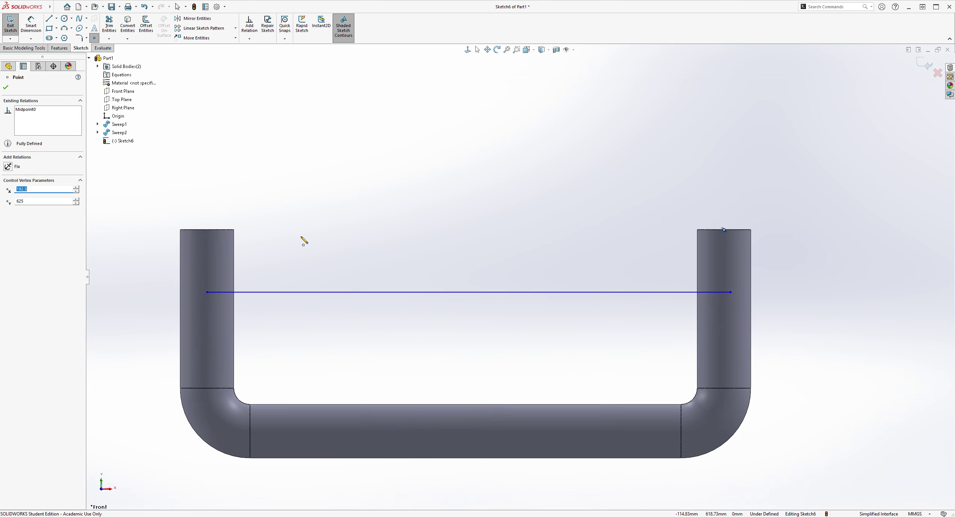
left_click(189, 232)
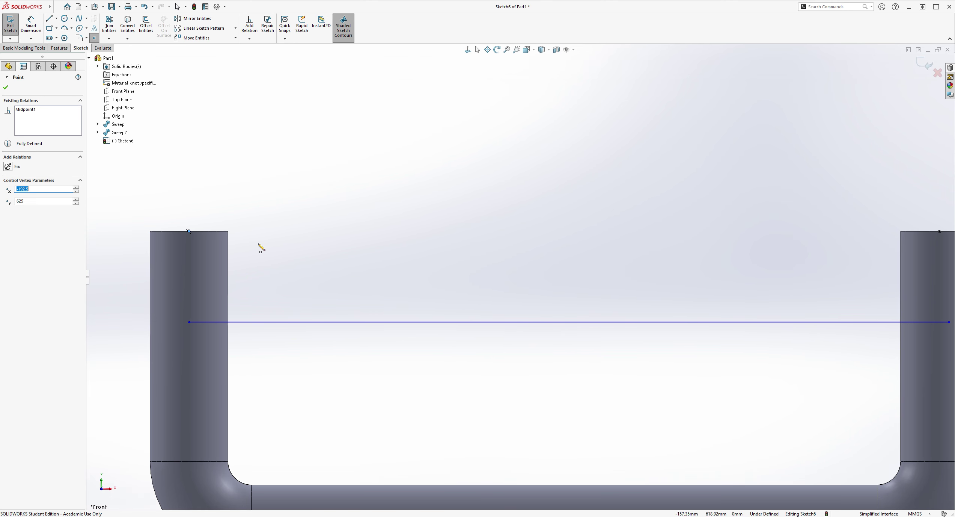
scroll(526, 285, "up", 2)
scroll(615, 278, "up", 1)
key("Escape")
Step: Add a Vertical relation between the line's right endpoint and the midpoint marker on top of the right leg
scroll(804, 274, "down", 5)
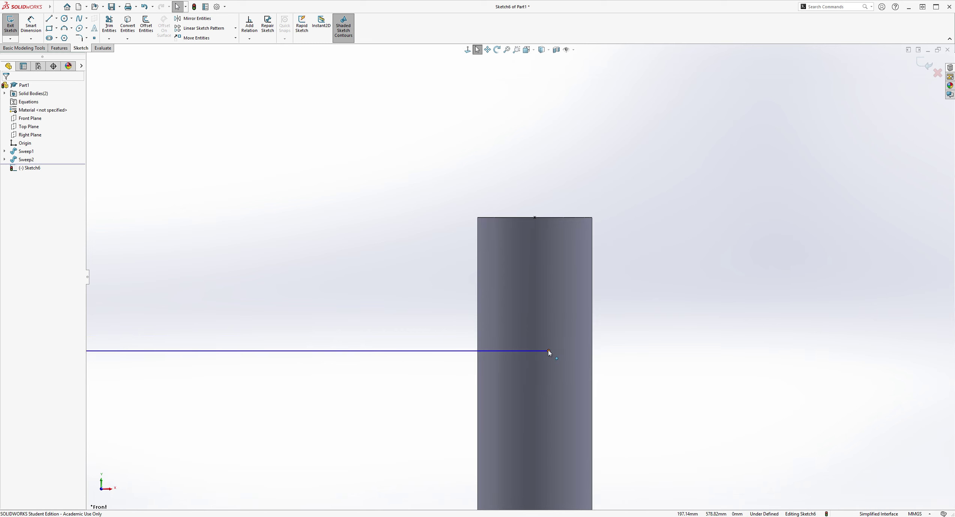
left_click(535, 217)
left_click(536, 220, "ctrl")
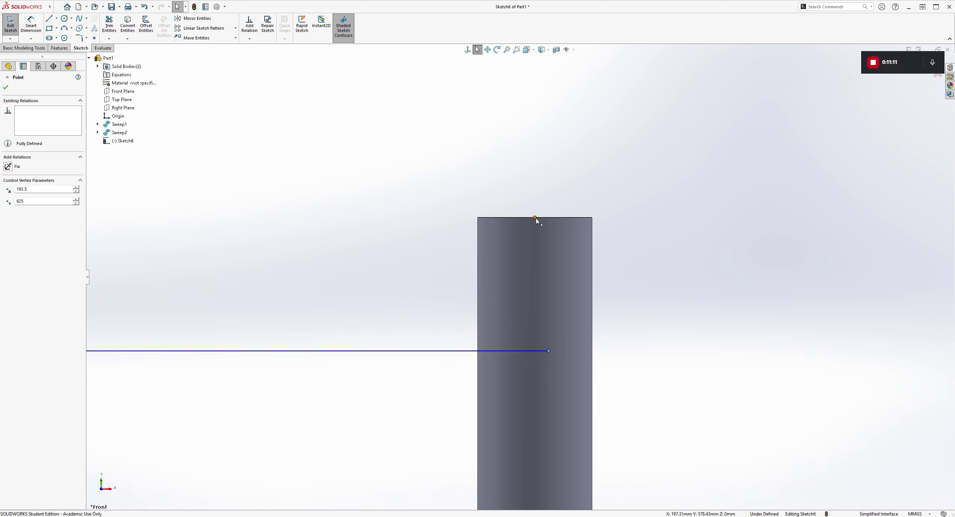
left_click(21, 217)
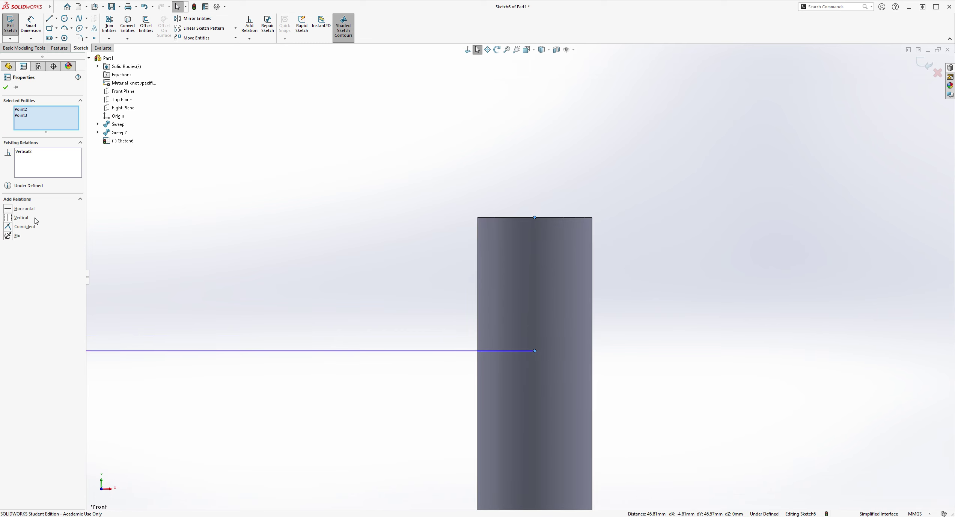
left_click(437, 250)
Step: Add a Vertical relation between the line's left endpoint and the midpoint marker on top of the left leg
scroll(478, 261, "up", 8)
scroll(288, 251, "down", 5)
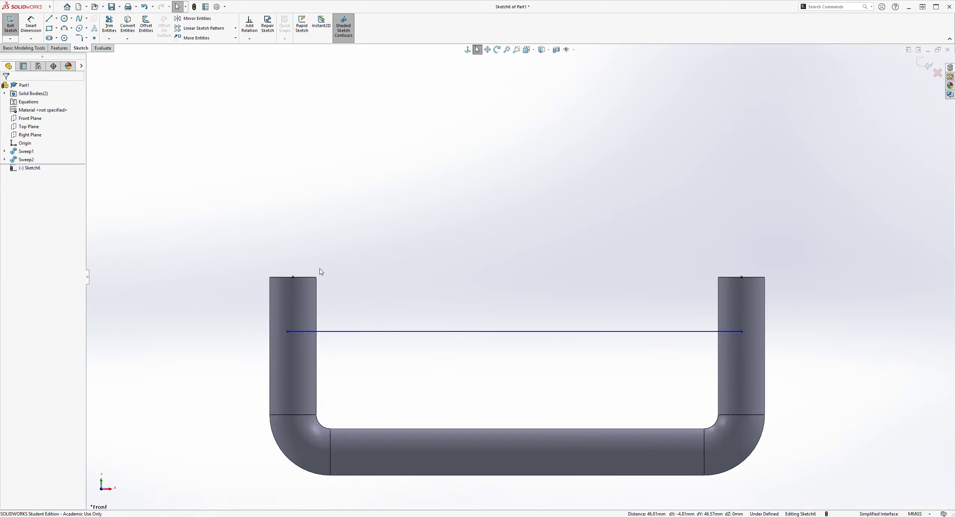
left_click(303, 282)
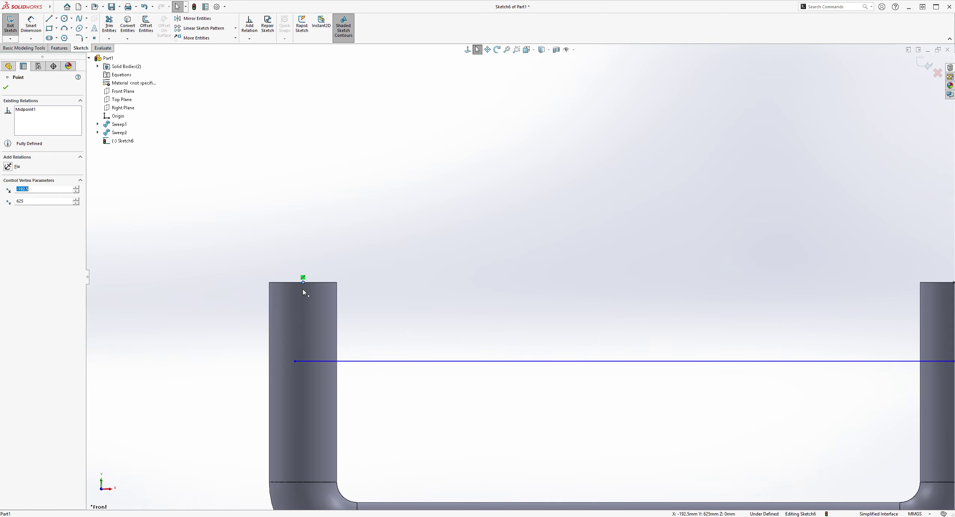
left_click(295, 361, "ctrl")
left_click(22, 218)
scroll(467, 317, "up", 4)
key("Escape")
Step: Dimension the horizontal line's height above the origin as 572 mm
scroll(739, 392, "up", 3)
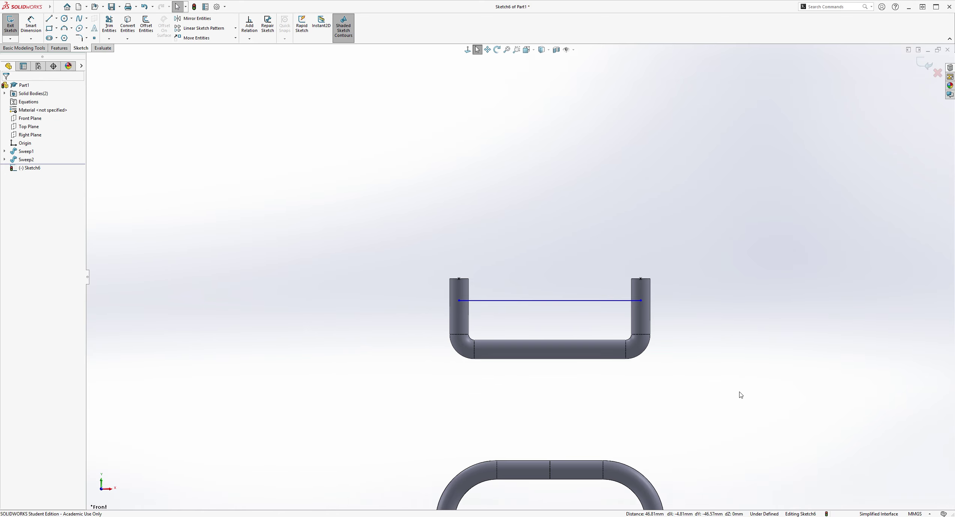
scroll(719, 392, "down", 1)
left_click(31, 24)
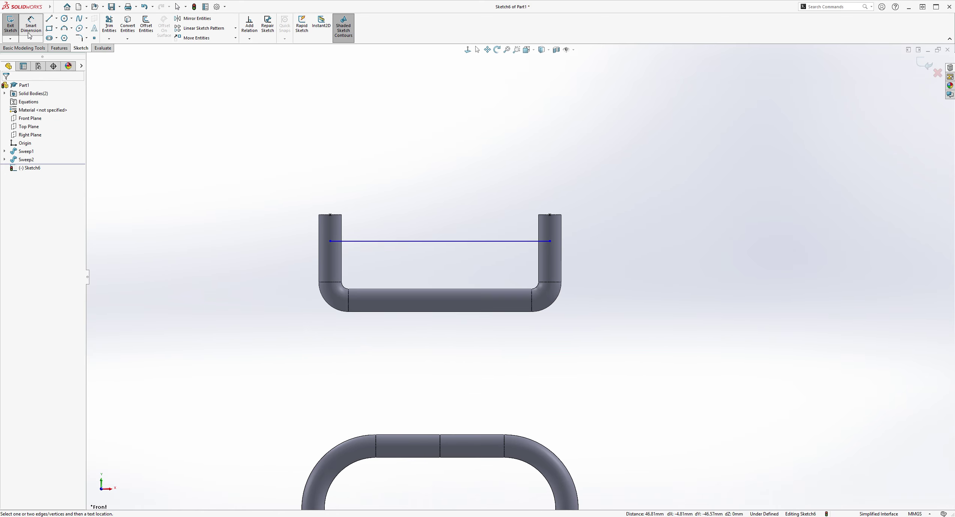
scroll(473, 373, "up", 3)
scroll(552, 422, "down", 1)
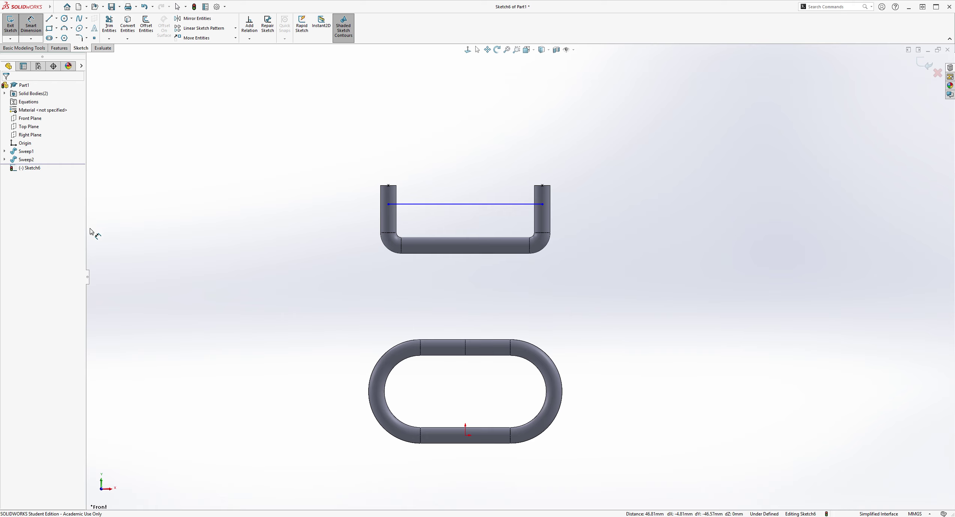
left_click(427, 204)
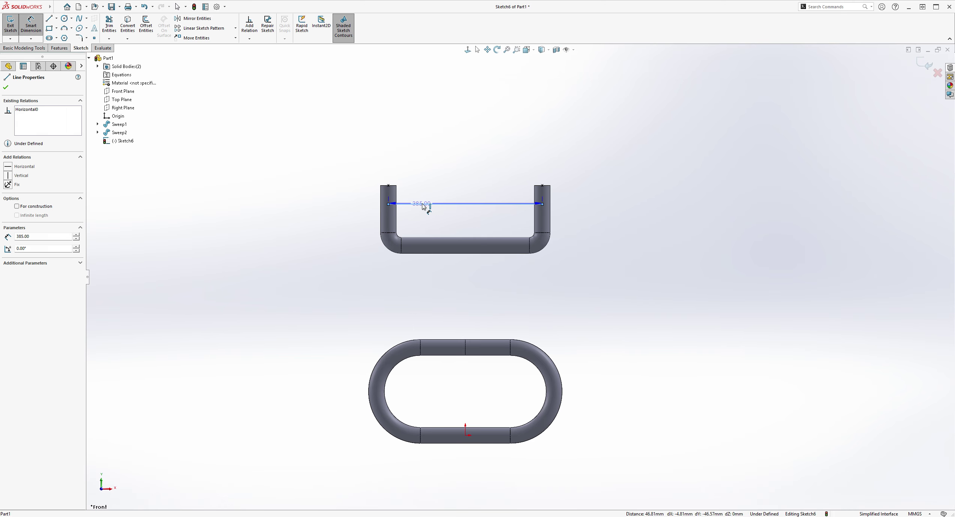
left_click(462, 435)
left_click(299, 370)
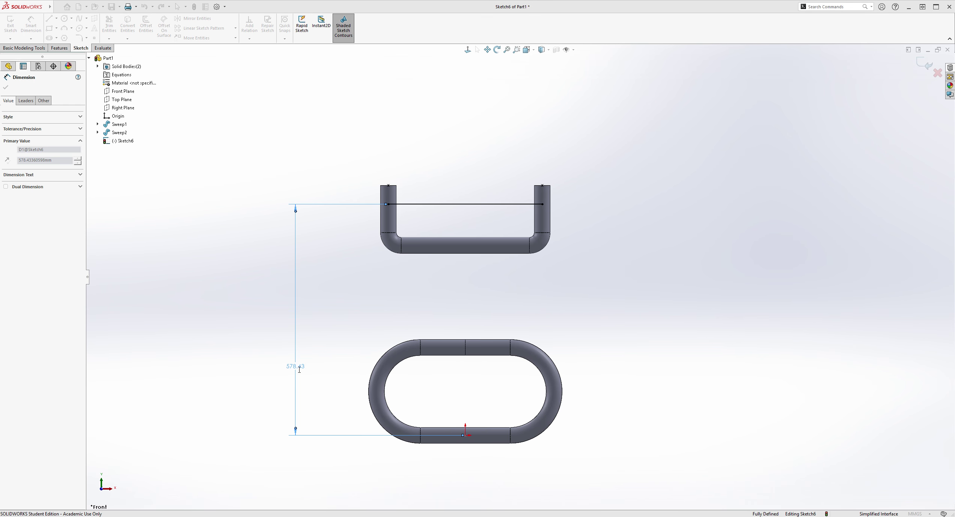
type("572")
key("Return")
key("Escape")
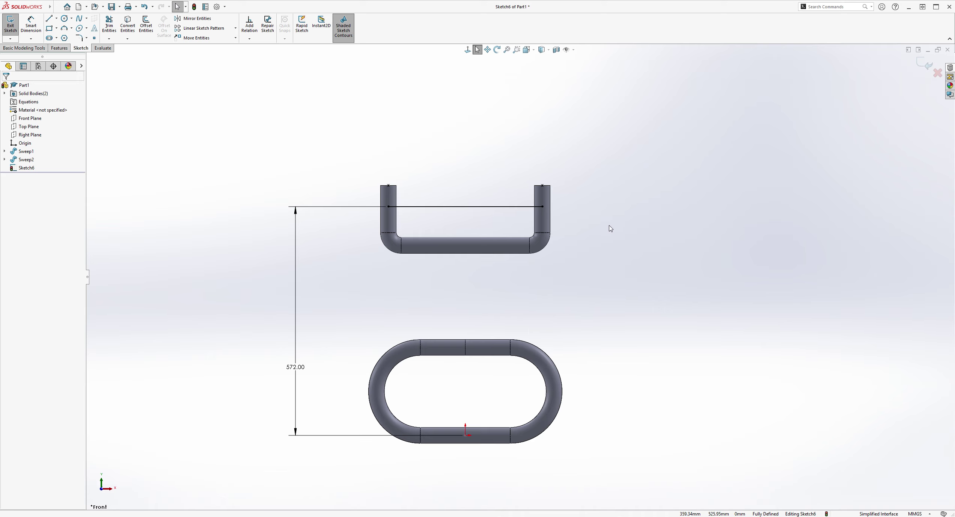
Step: Exit the sketch containing the horizontal line
scroll(599, 213, "down", 2)
middle_click_drag(581, 213, 408, 162)
left_click(10, 25)
mouse_move(604, 249)
middle_mouse_down()
mouse_move(572, 241)
mouse_move(582, 244)
middle_mouse_up()
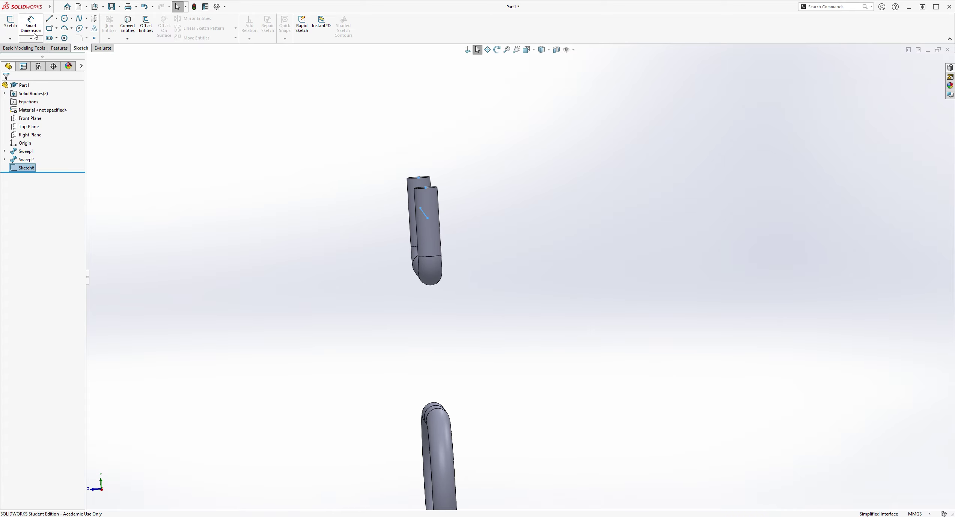
left_click(17, 26)
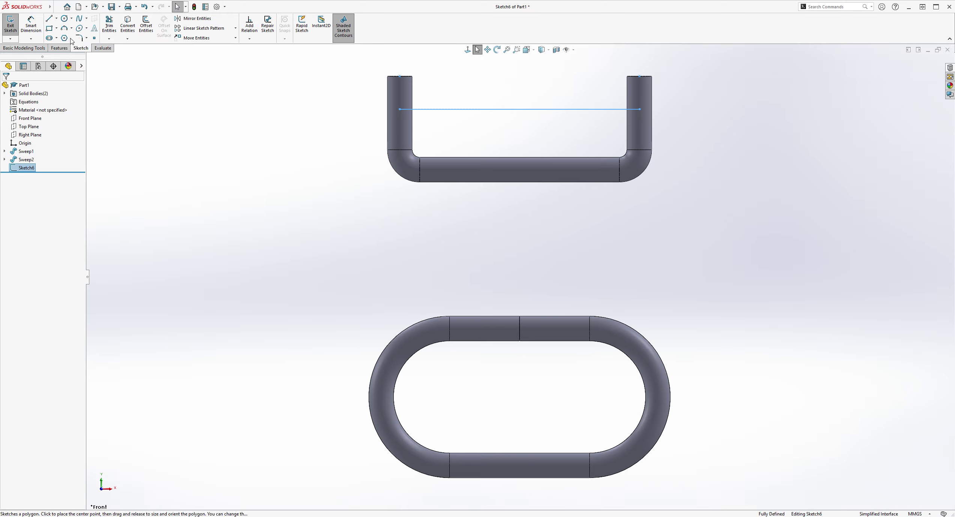
left_click(15, 26)
Step: Start a new sketch on the Right Plane
mouse_move(655, 209)
middle_mouse_down()
mouse_move(569, 262)
mouse_move(565, 289)
mouse_move(621, 305)
mouse_move(617, 296)
middle_mouse_up()
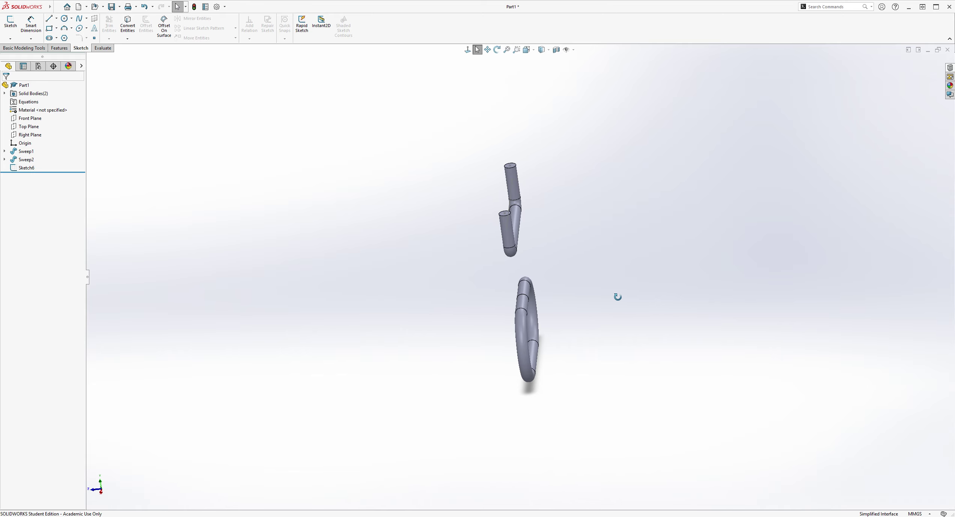
left_click(10, 22)
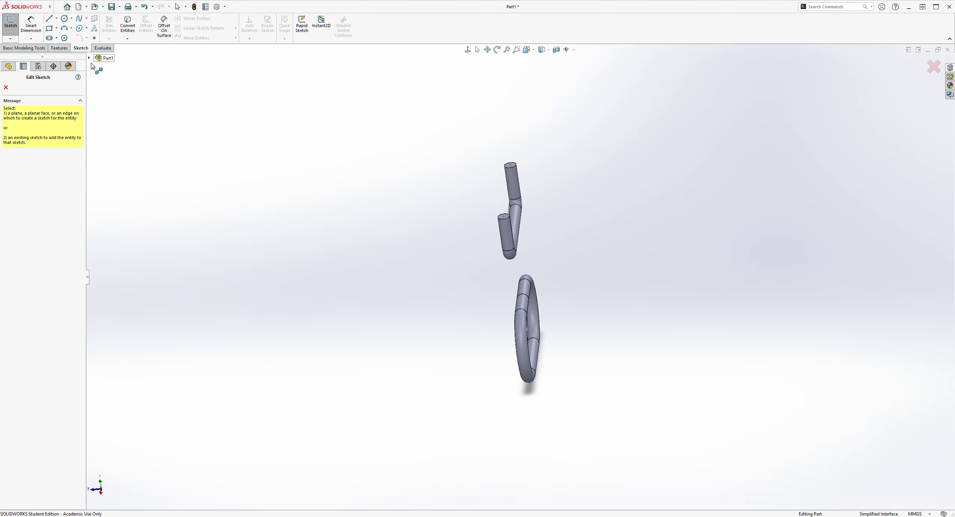
left_click(90, 58)
left_click(115, 107)
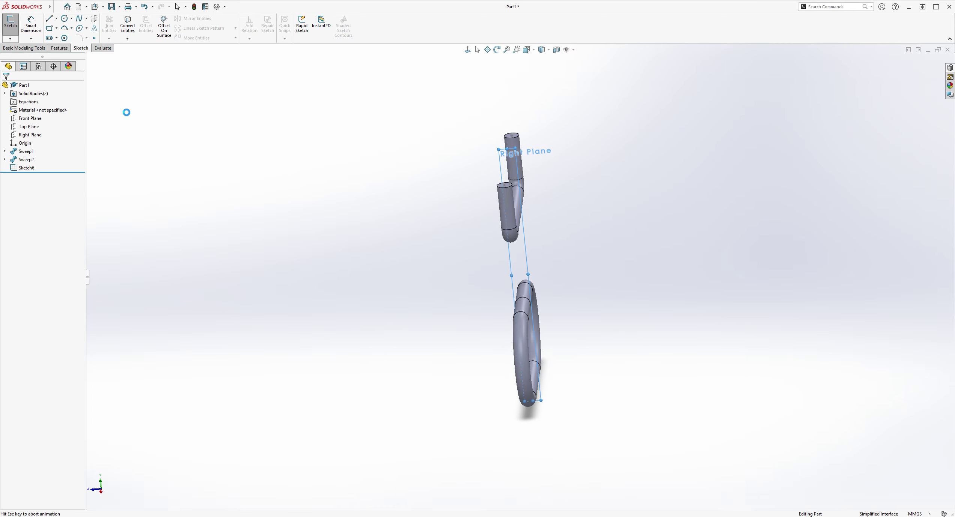
scroll(455, 154, "down", 2)
scroll(551, 150, "up", 3)
scroll(562, 169, "down", 5)
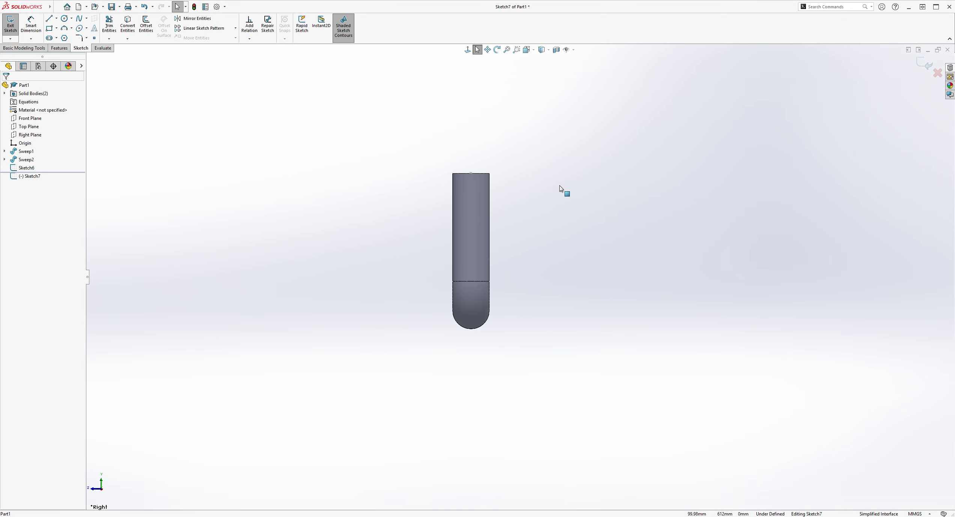
Step: Sketch a circle beside the U-shaped bar and dimension its diameter as 40 mm
left_click(64, 18)
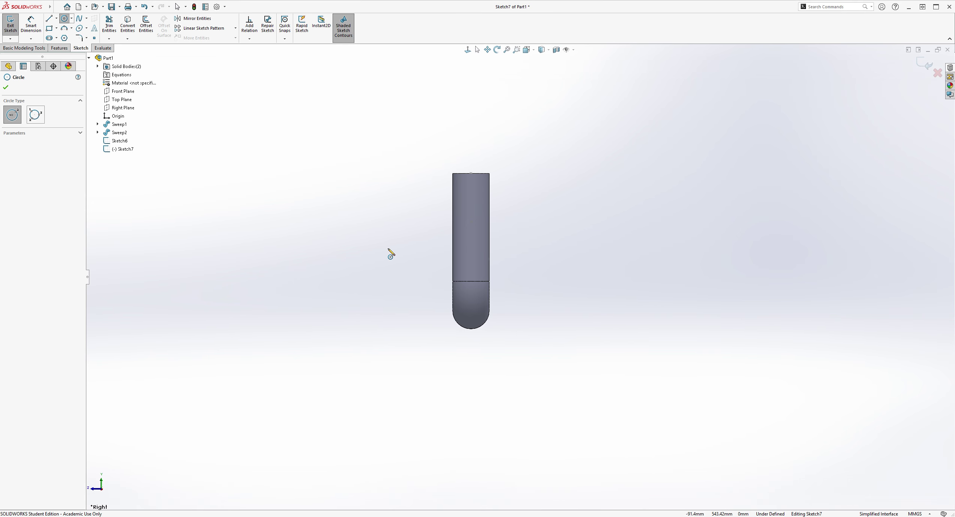
mouse_move(385, 248)
left_mouse_down()
mouse_move(416, 295)
mouse_move(402, 278)
left_mouse_up()
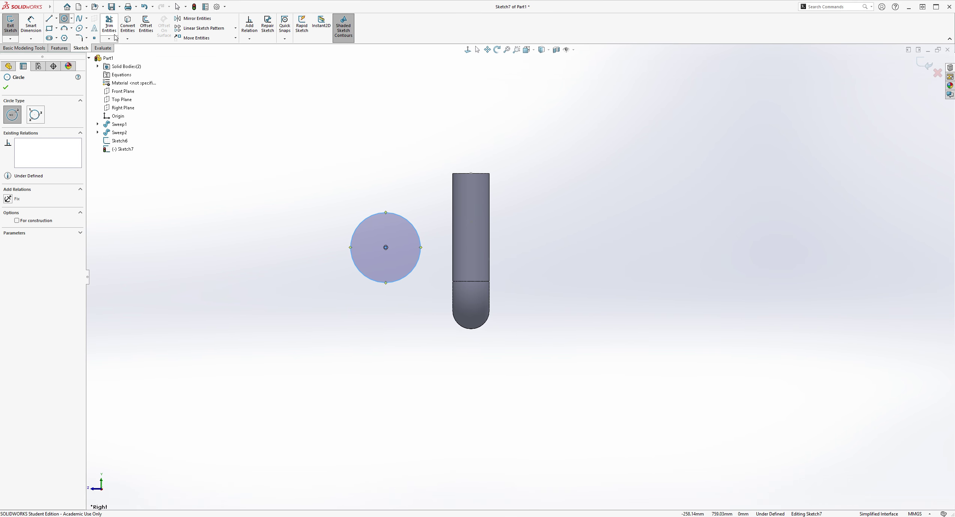
key("Escape")
left_click(30, 32)
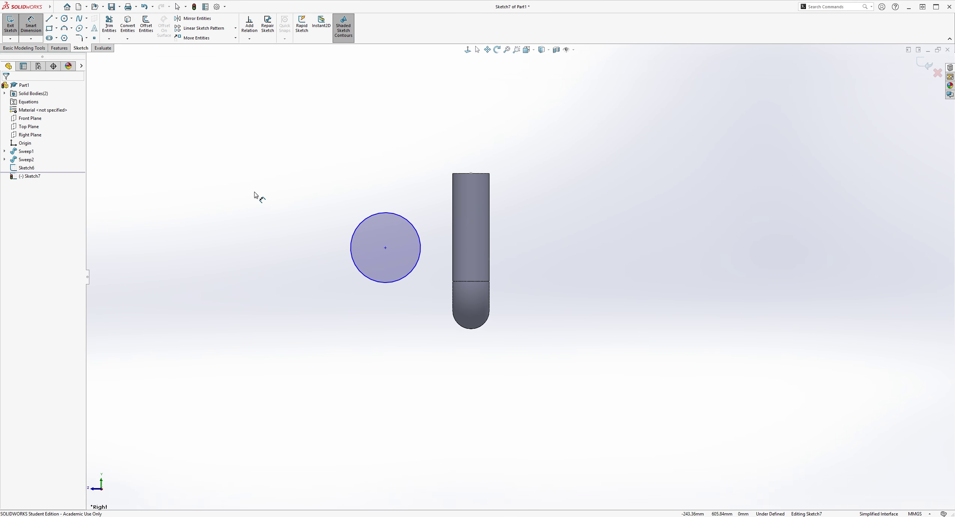
left_click(350, 247)
left_click(307, 247)
type("40")
key("Return")
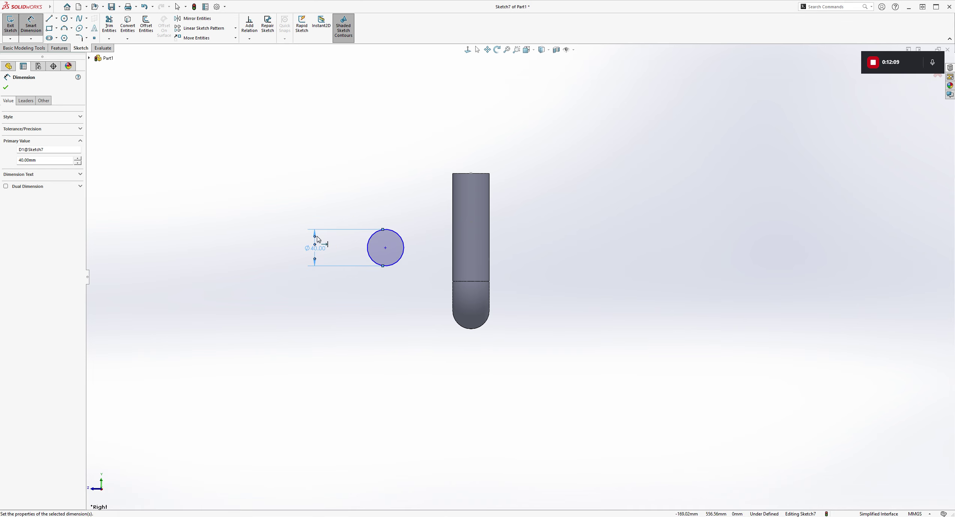
key("Escape")
Step: Add a Pierce relation between the circle's centre and the horizontal line joining the legs
middle_click_drag(293, 126, 362, 158)
left_click(281, 229)
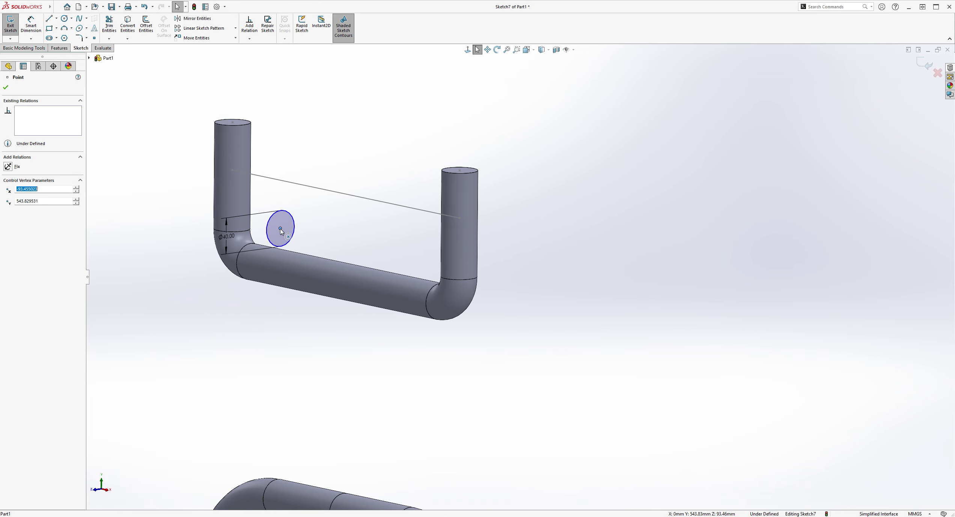
left_click(340, 194, "ctrl")
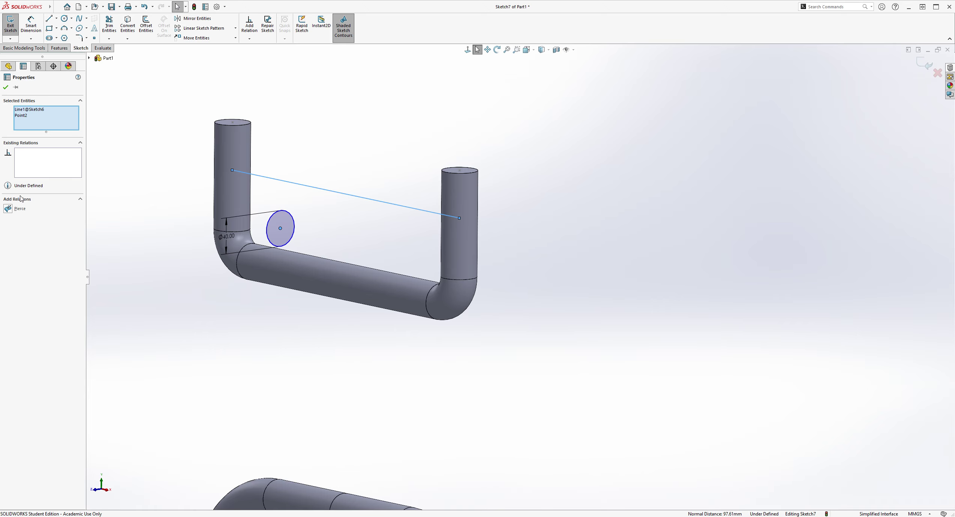
left_click(18, 209)
middle_click_drag(581, 289, 632, 303)
left_click(624, 268)
Step: Sweep the 40 mm circle along the horizontal line in both directions to form the crossbar between the U-shaped bar's legs
left_click(60, 48)
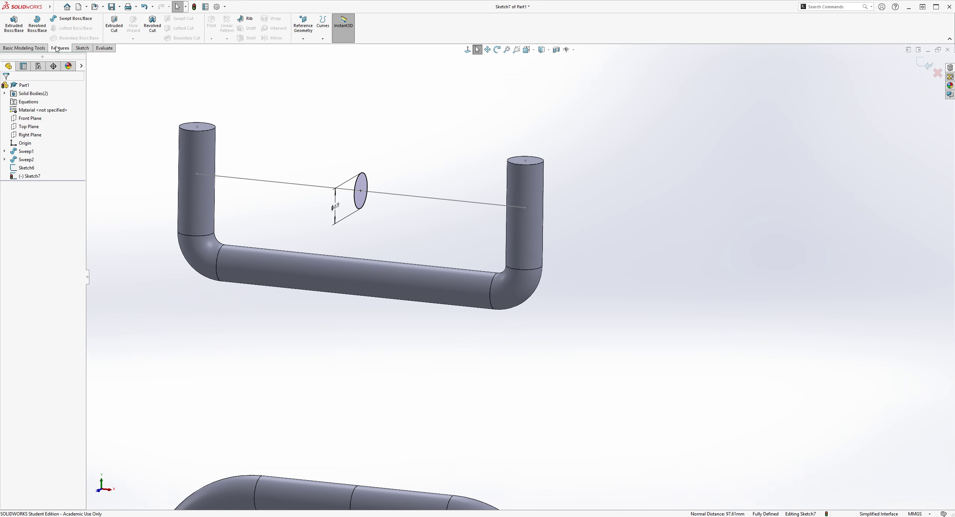
left_click(73, 19)
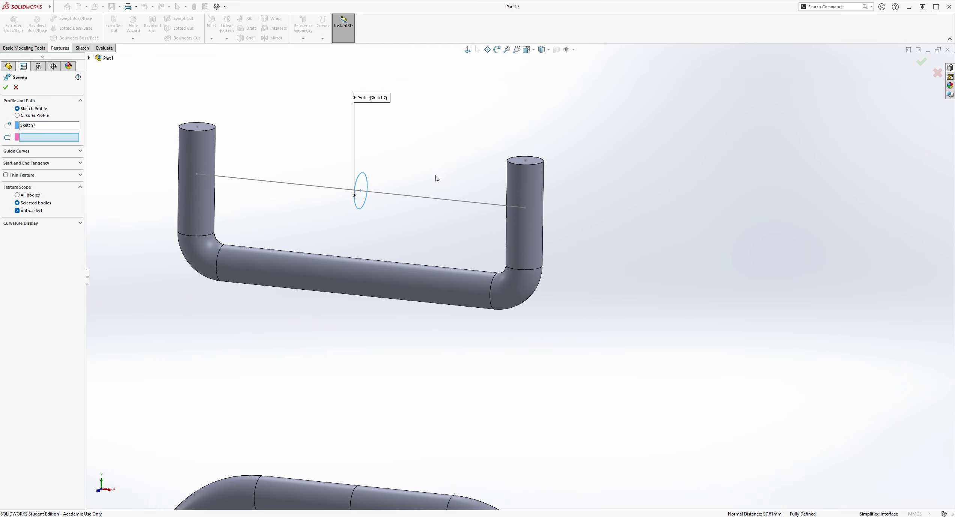
left_click(252, 182)
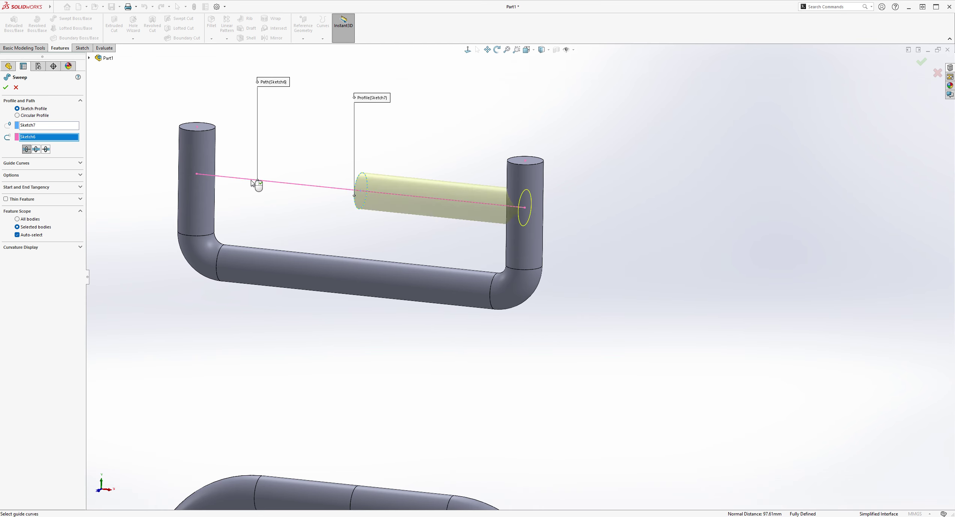
left_click(36, 149)
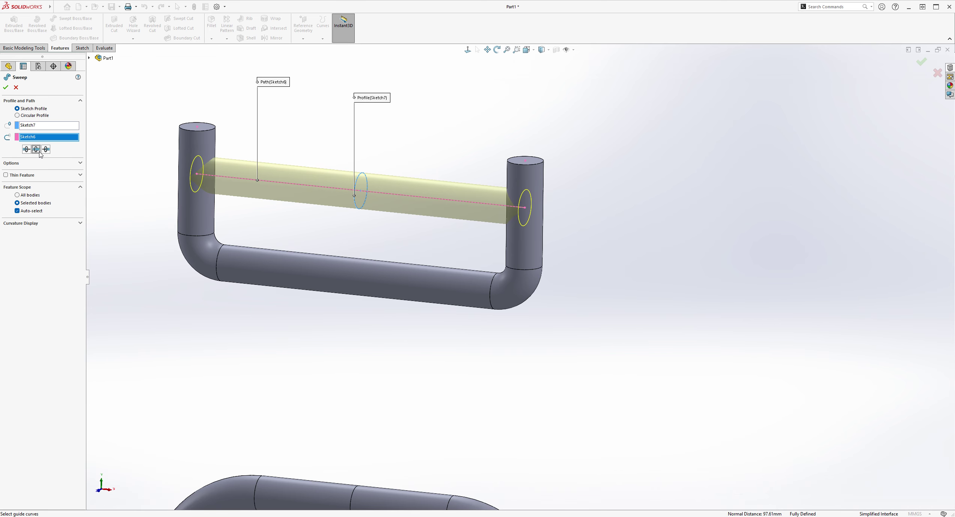
middle_click_drag(630, 303, 658, 308)
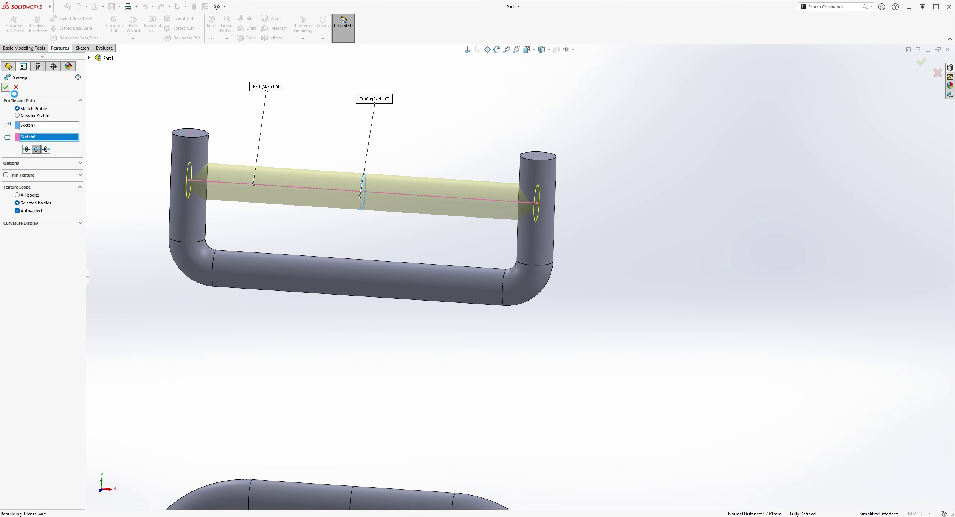
left_click(6, 87)
Step: Examine the crossbar's junctions with both legs from several angles, including the overall model with the slot-shaped ring
middle_click_drag(367, 144, 235, 197)
middle_click_drag(188, 247, 284, 170)
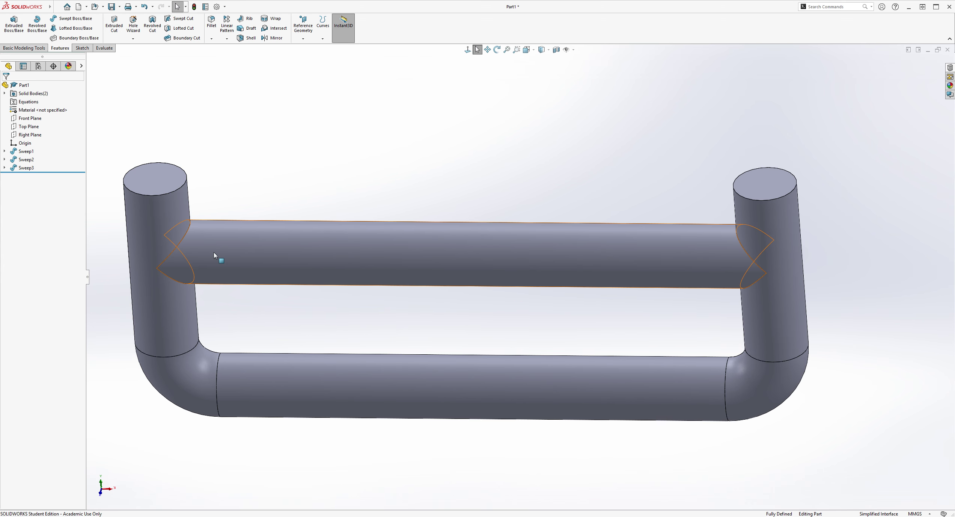
middle_click_drag(393, 320, 632, 357)
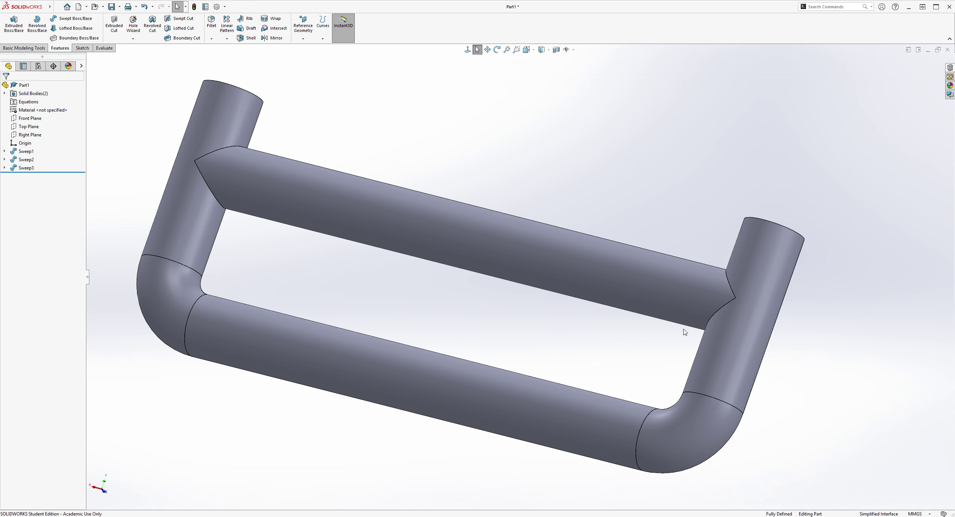
middle_click_drag(685, 331, 480, 297)
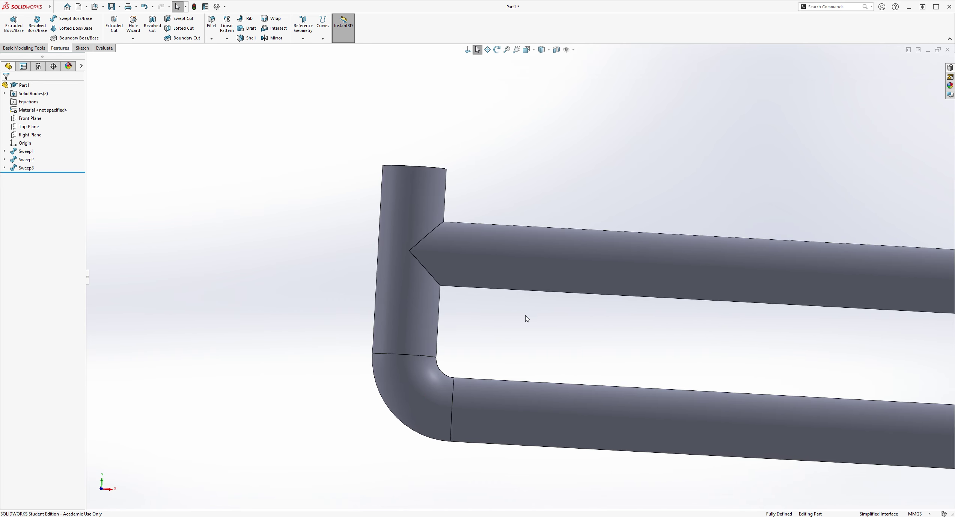
scroll(567, 337, "up", 5)
scroll(760, 405, "up", 2)
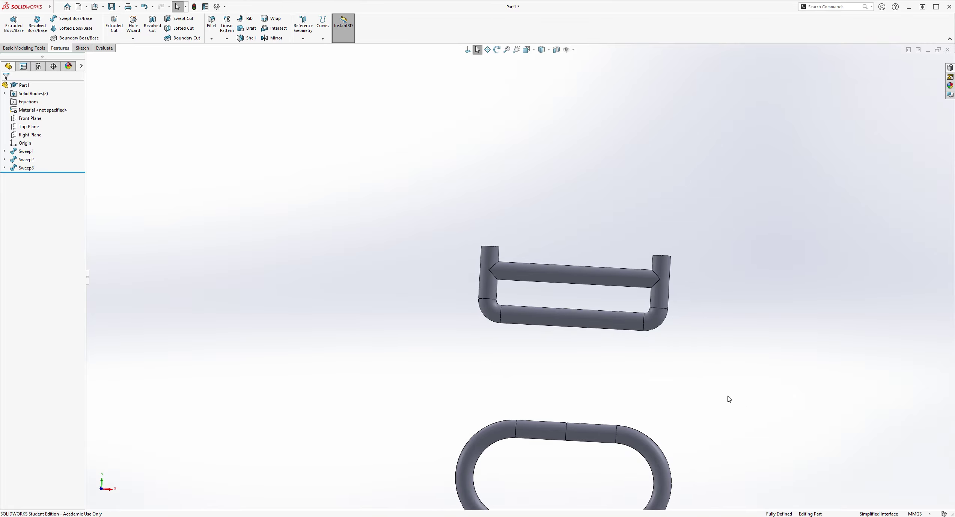
scroll(641, 313, "down", 1)
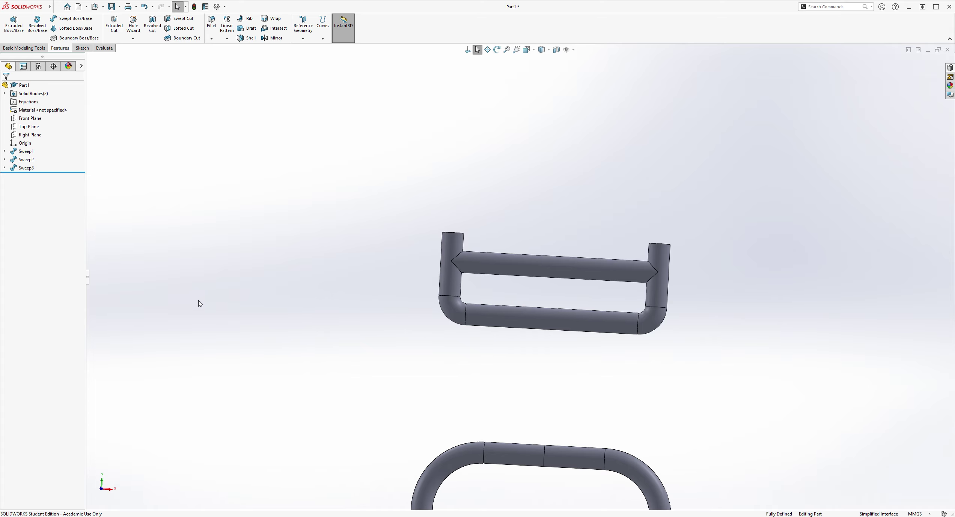
scroll(668, 389, "up", 3)
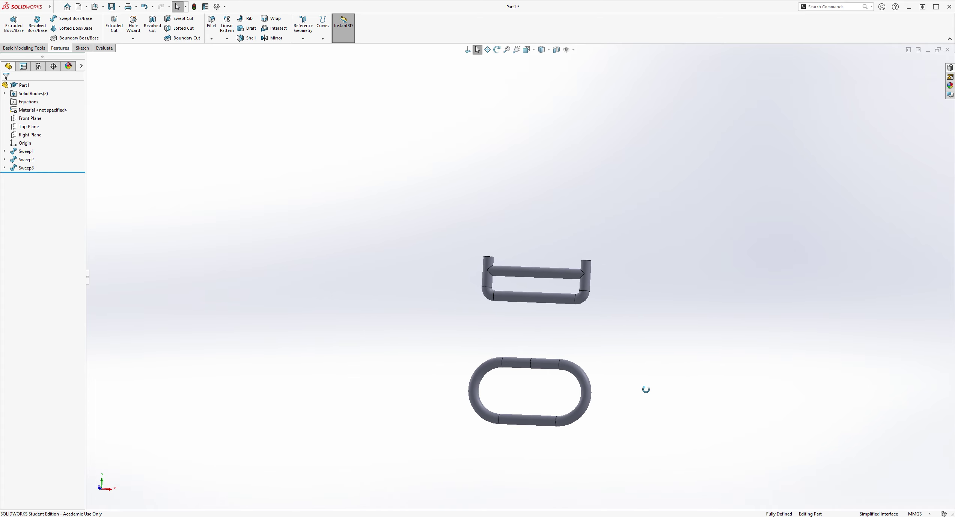
scroll(656, 385, "down", 2)
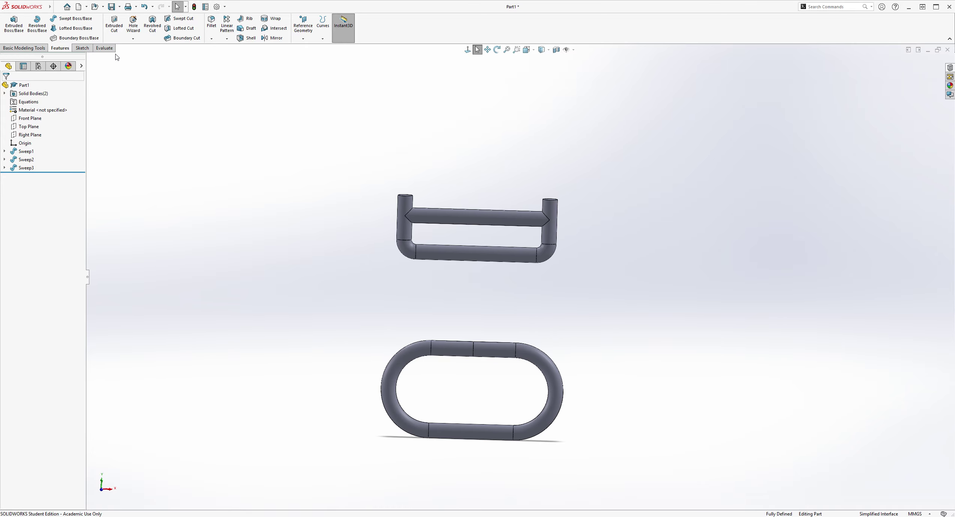
Step: Start a new sketch on the Front Plane
left_click(80, 48)
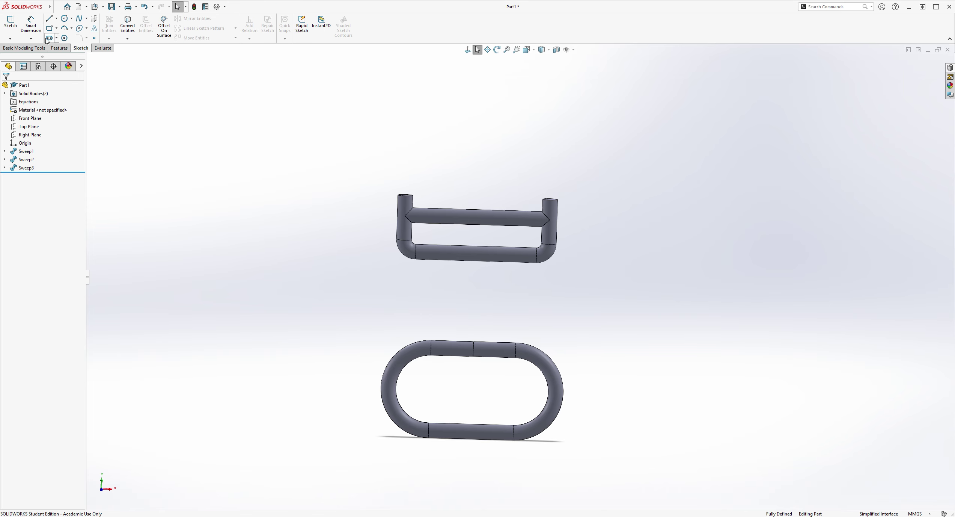
left_click(10, 22)
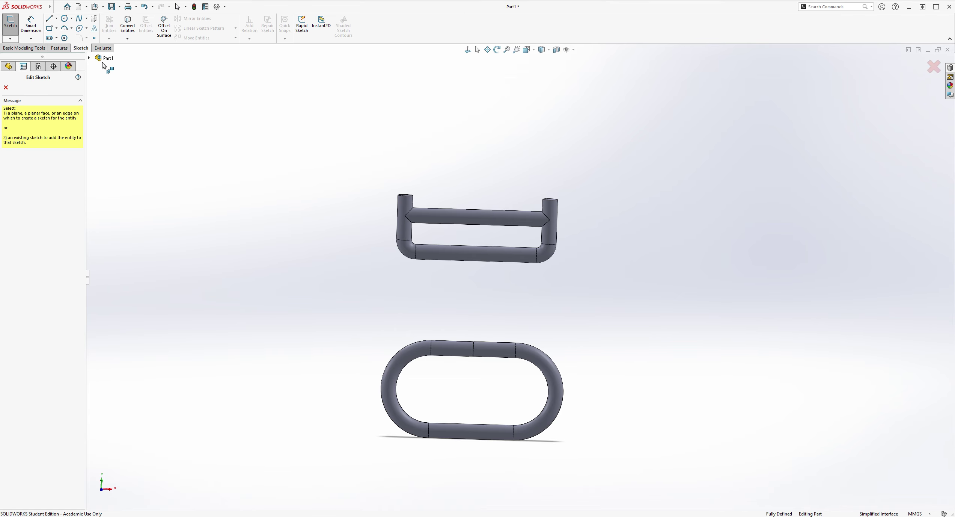
left_click(89, 58)
left_click(112, 90)
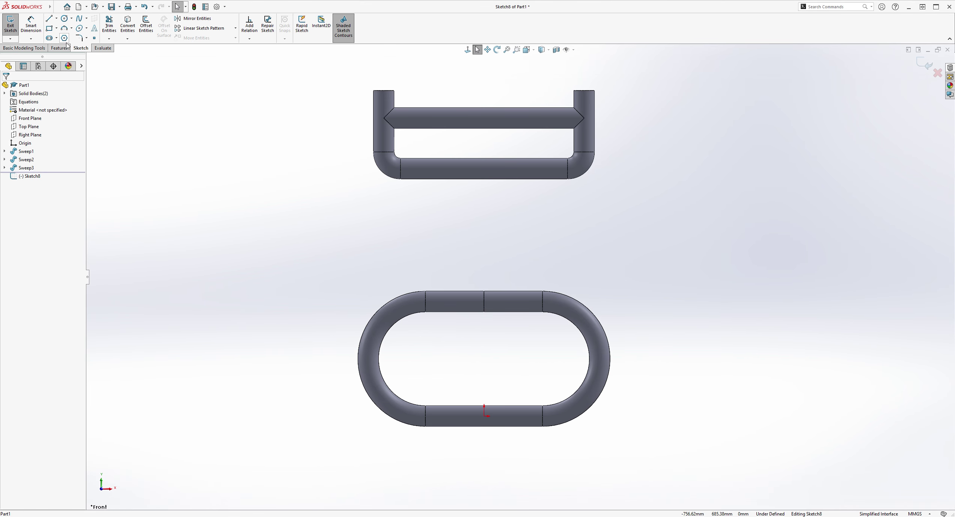
Step: Sketch a vertical construction line from the origin up past the open end of the U-shaped bar
left_click(49, 18)
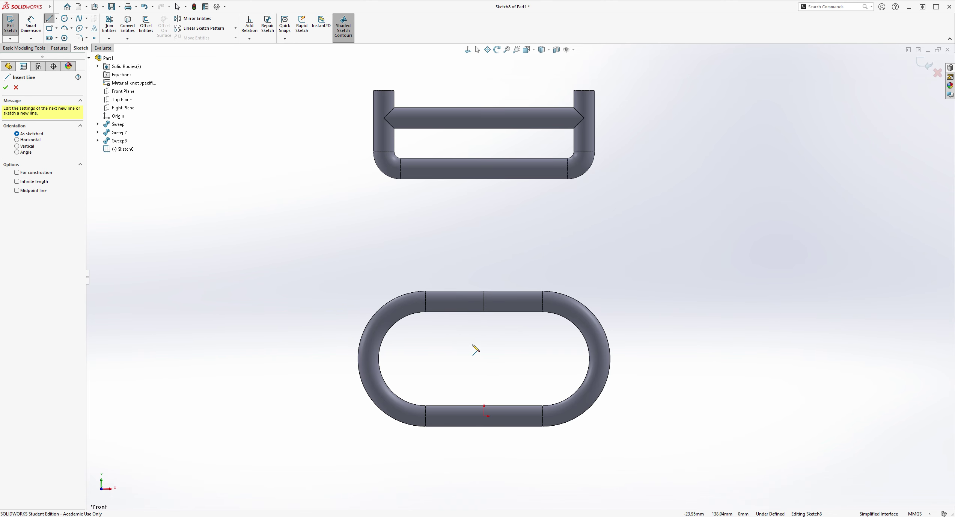
left_click(16, 172)
left_click(484, 412)
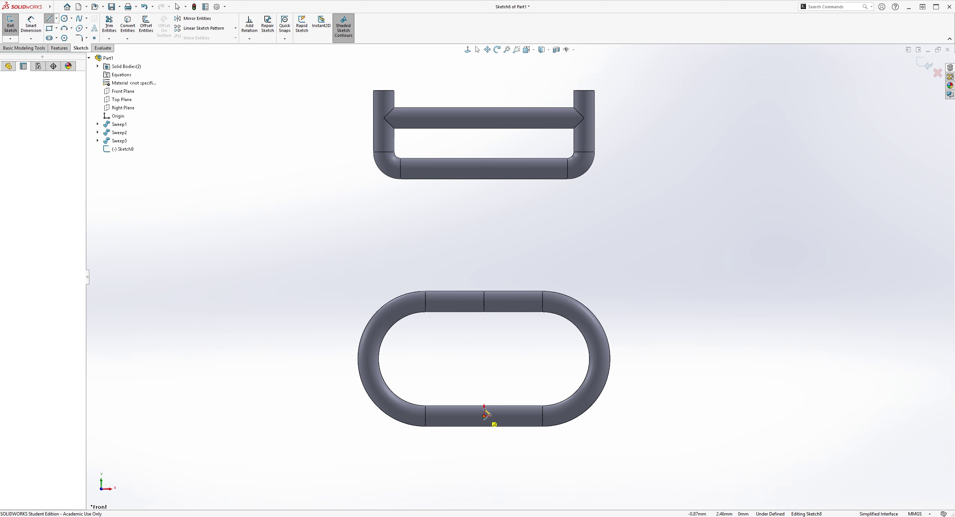
scroll(507, 263, "up", 3)
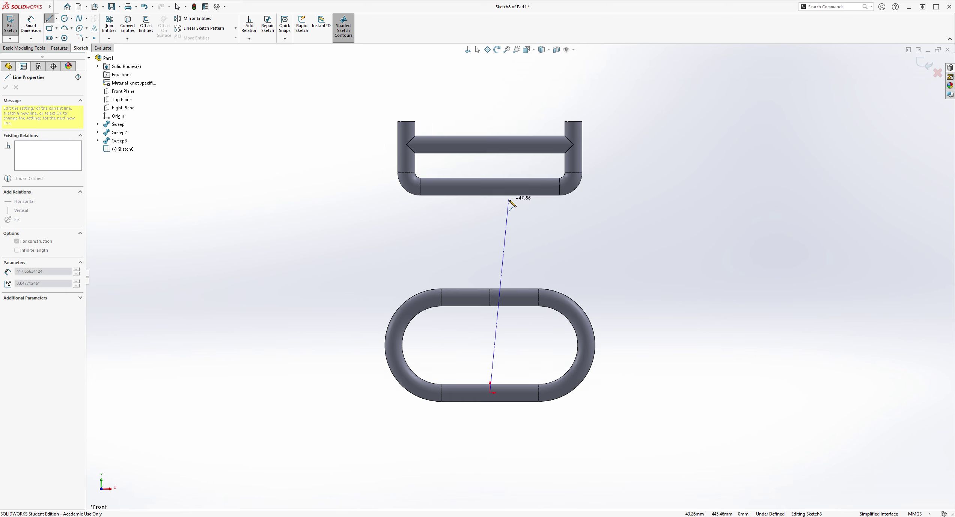
left_click(495, 79)
key("Escape")
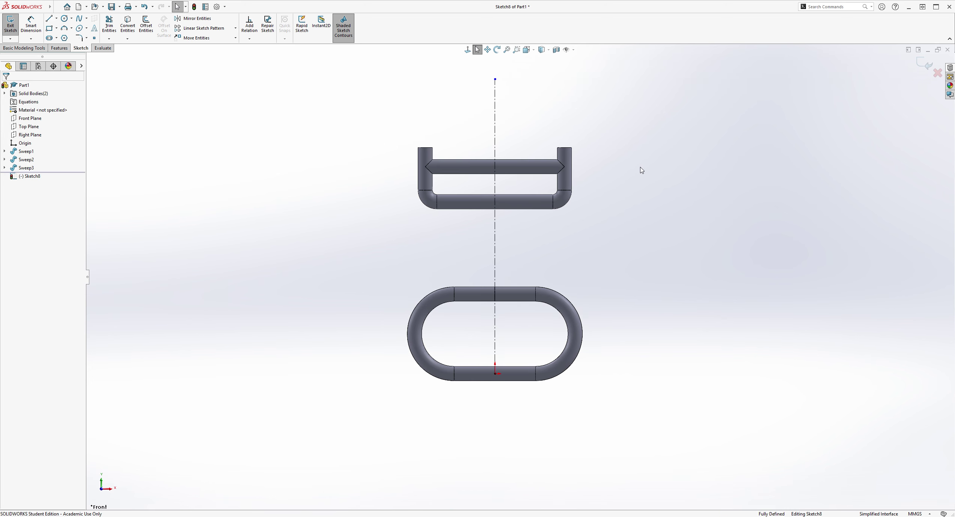
scroll(641, 170, "down", 2)
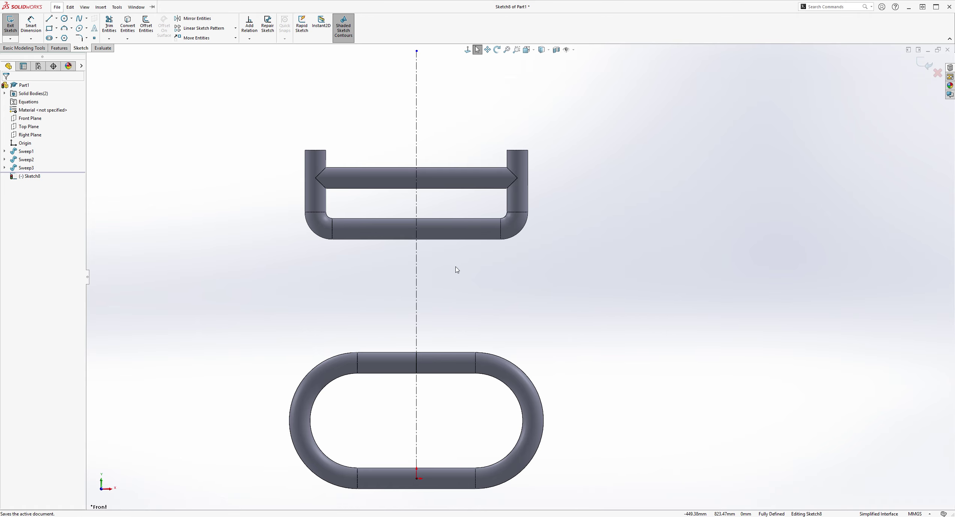
left_click(419, 157)
left_click(591, 284)
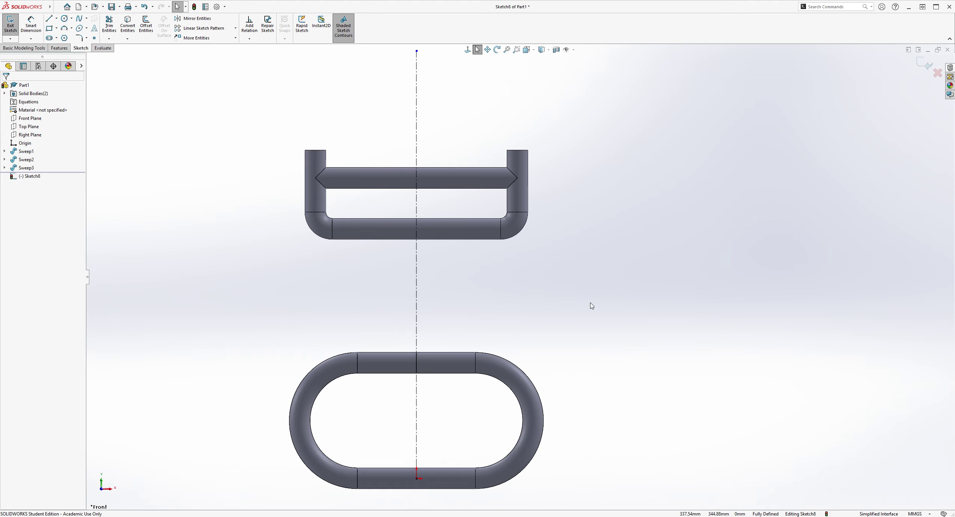
scroll(586, 312, "up", 2)
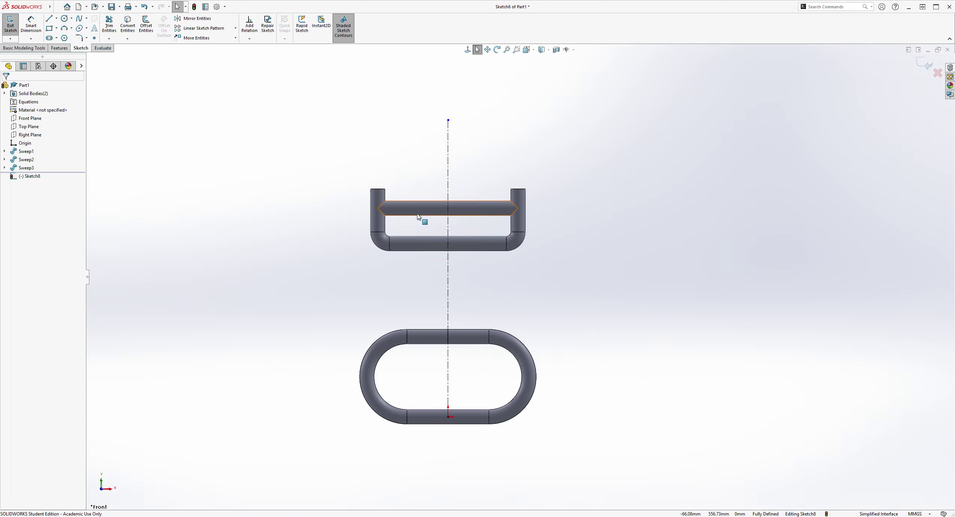
scroll(523, 348, "down", 2)
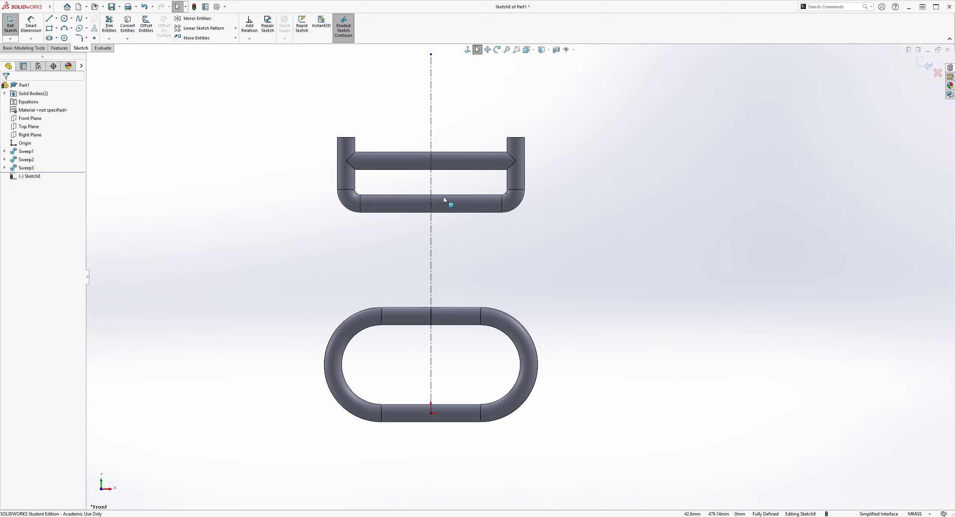
Step: Sketch a slanted line from the U-shaped bar's lower edge to the ring's lower inner edge, continuing about 90 mm horizontally to the centreline
left_click(49, 18)
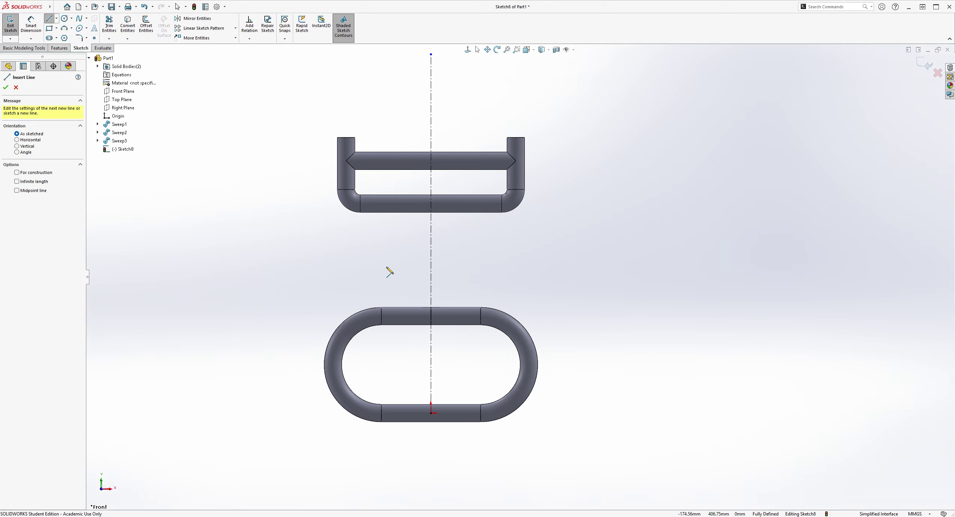
left_click(370, 212)
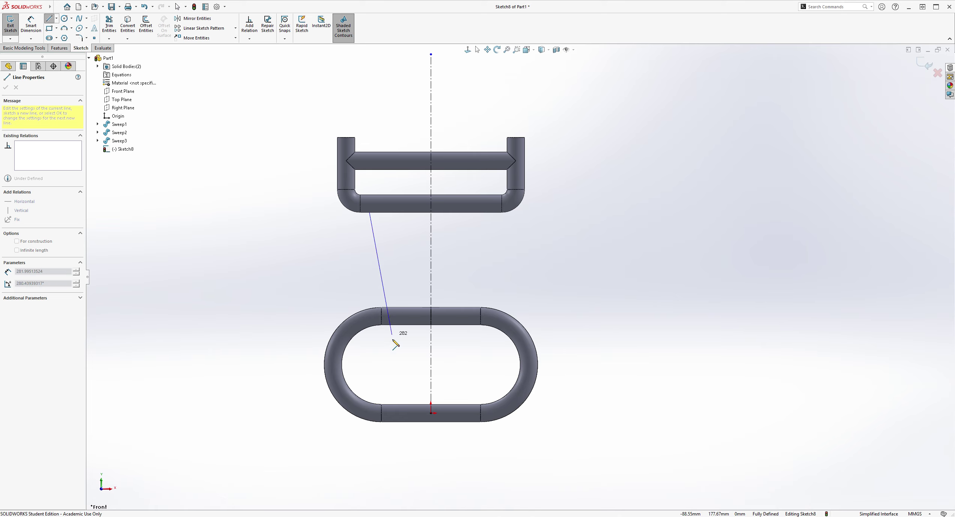
left_click(392, 404)
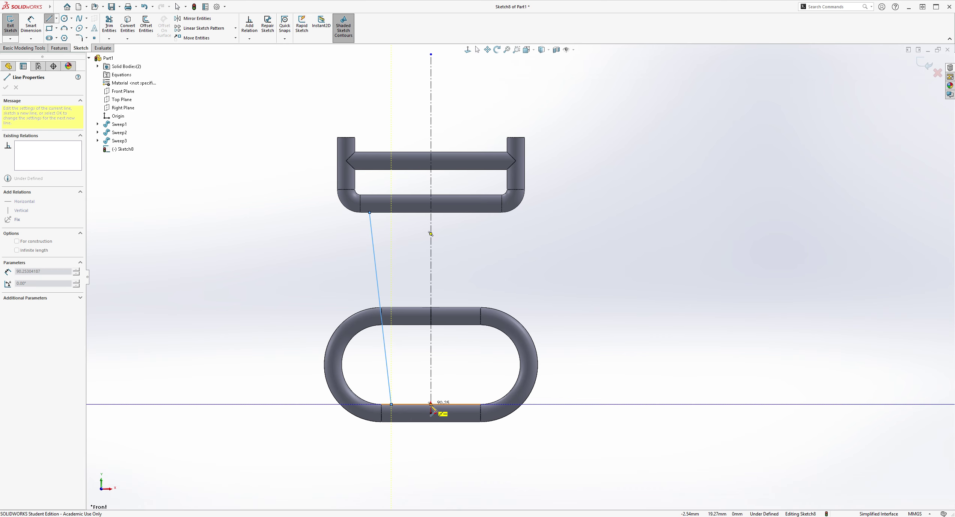
left_click(431, 404)
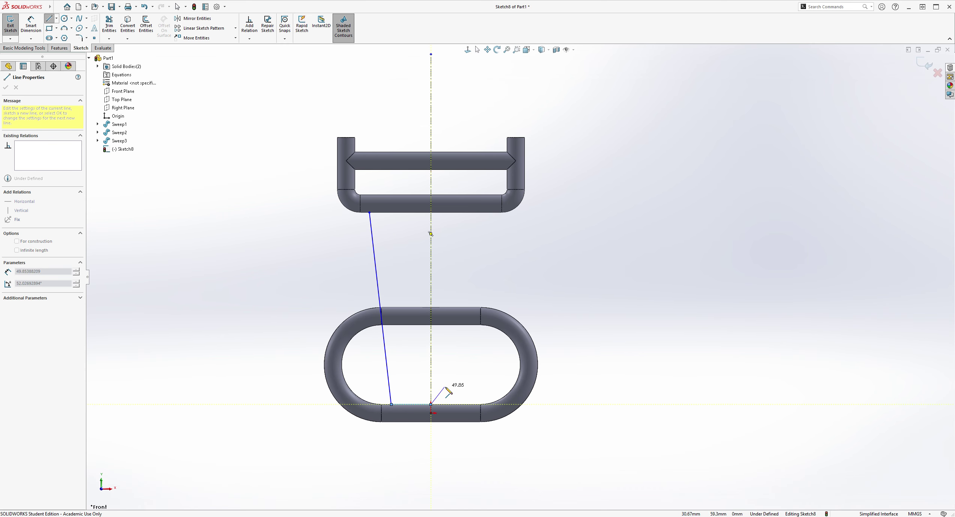
key("Escape")
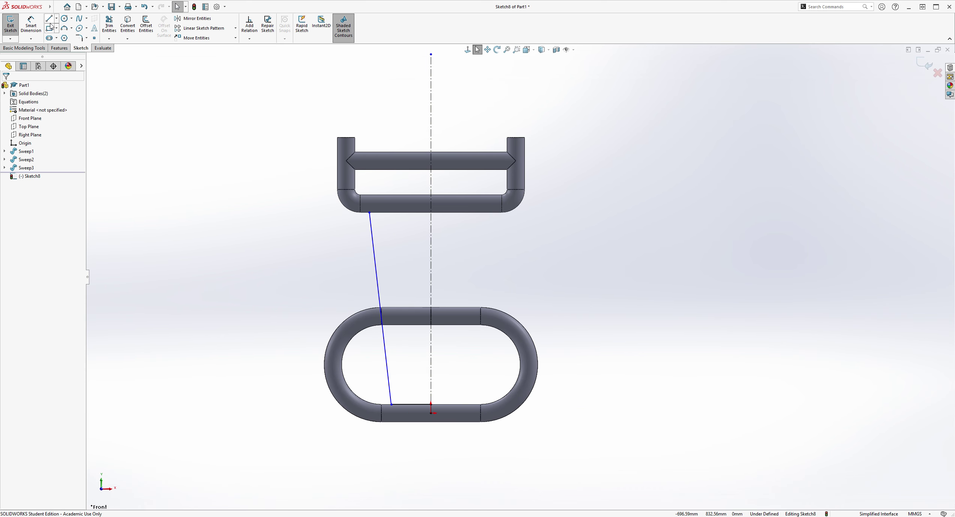
Step: Sketch a horizontal line about 140 mm long from the slanted line's upper end to the centreline
left_click(370, 213)
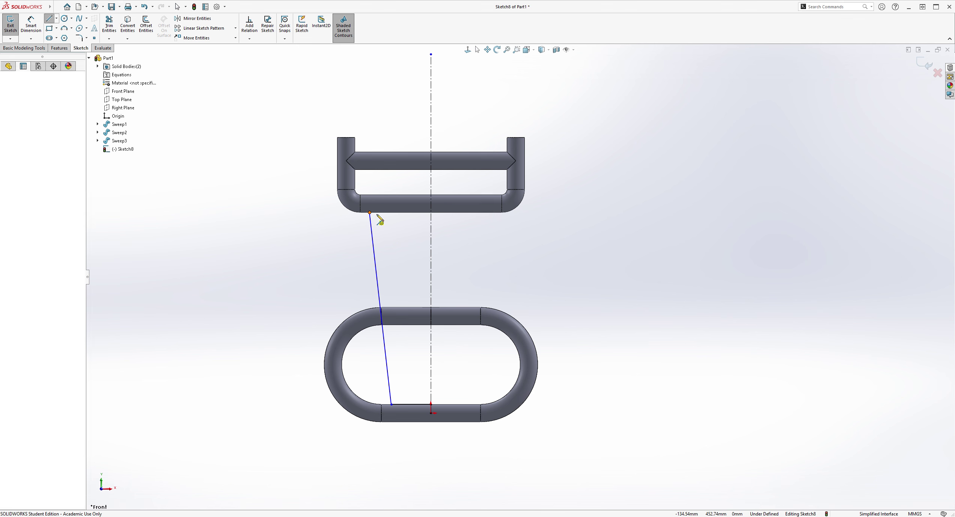
left_click(431, 212)
key("Escape")
key("Escape")
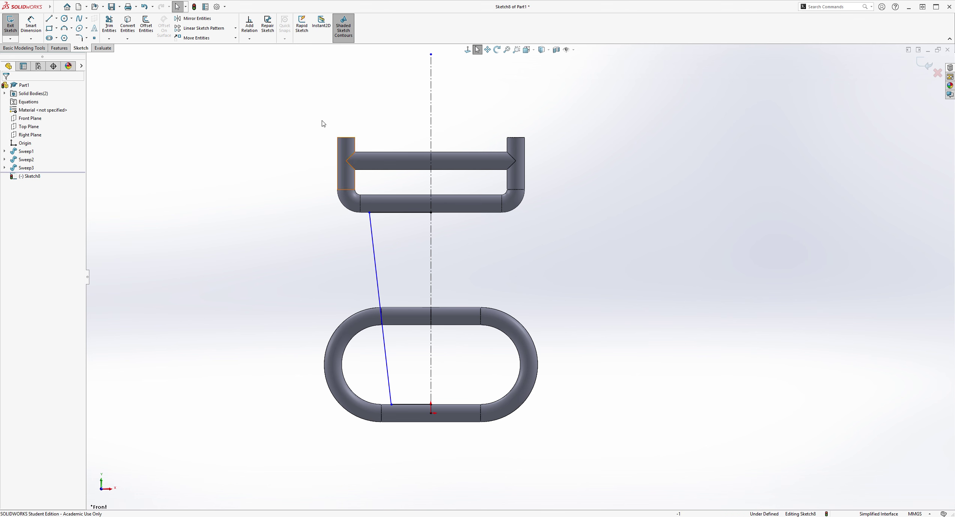
Step: Mirror the slanted line and both horizontal lines about the vertical centreline to close the tapered profile
left_click(193, 18)
left_click(386, 212)
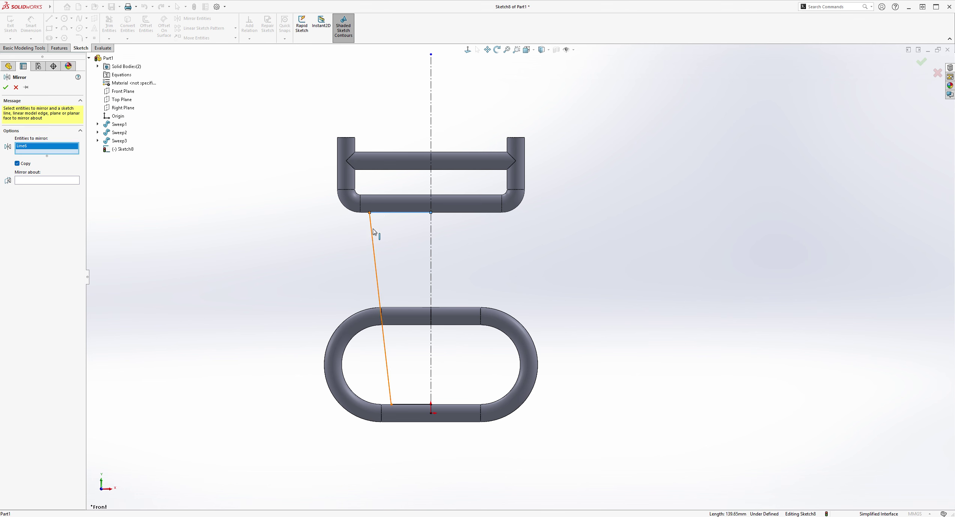
left_click(377, 240)
left_click(411, 404)
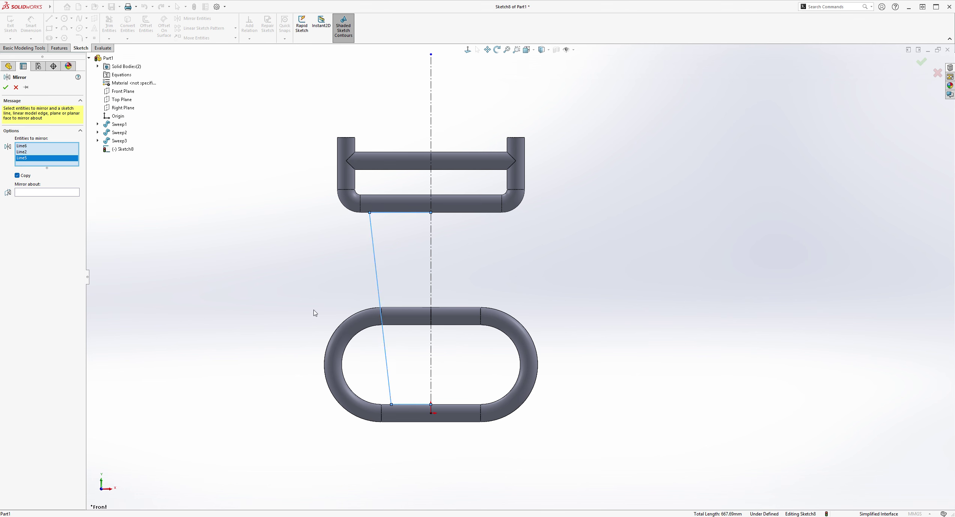
left_click(49, 192)
left_click(431, 238)
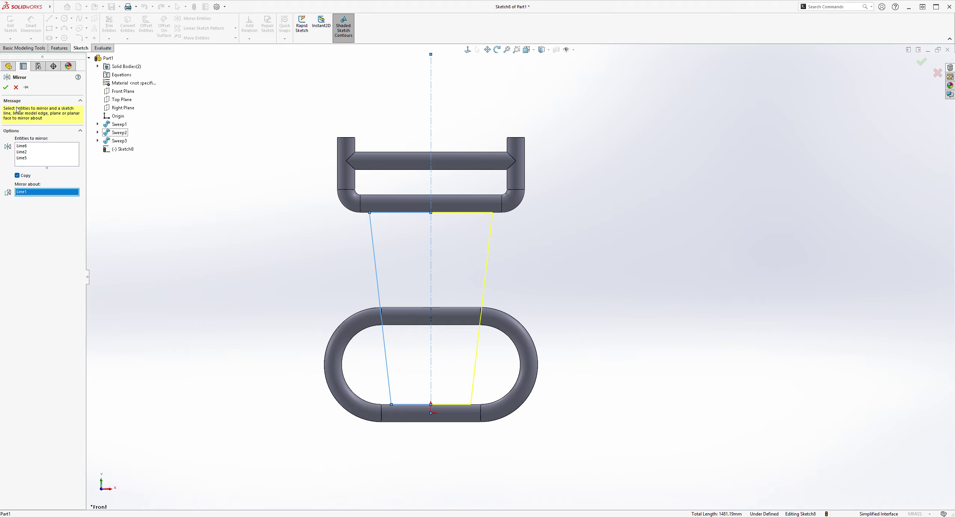
left_click(6, 87)
left_click(32, 25)
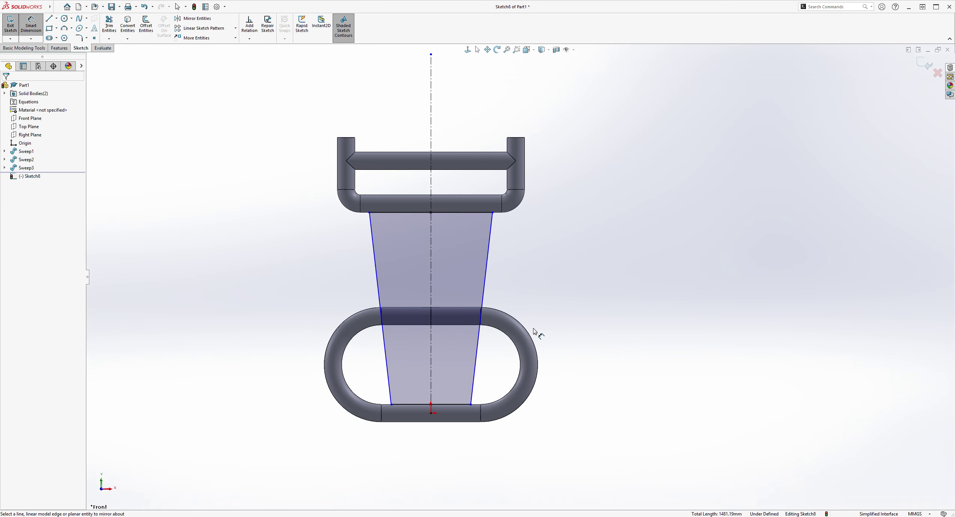
scroll(538, 350, "up", 2)
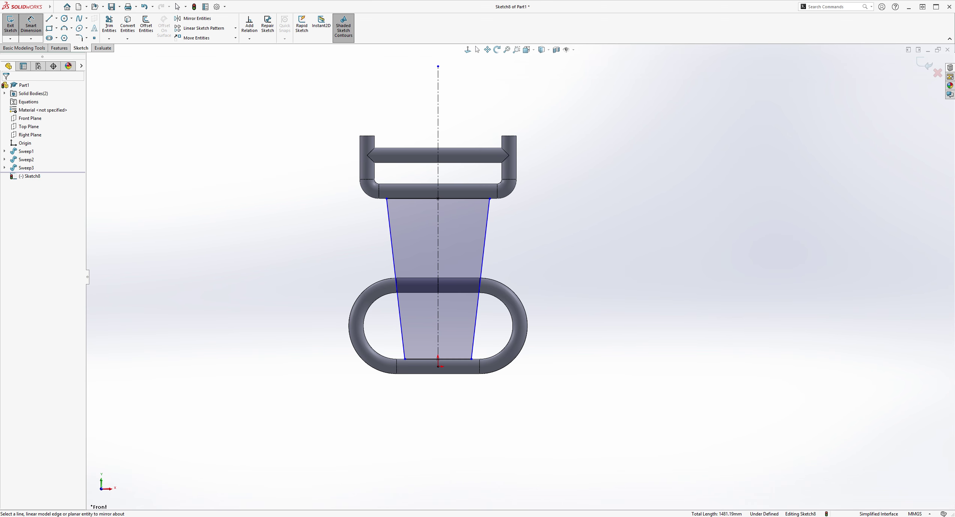
key("Escape")
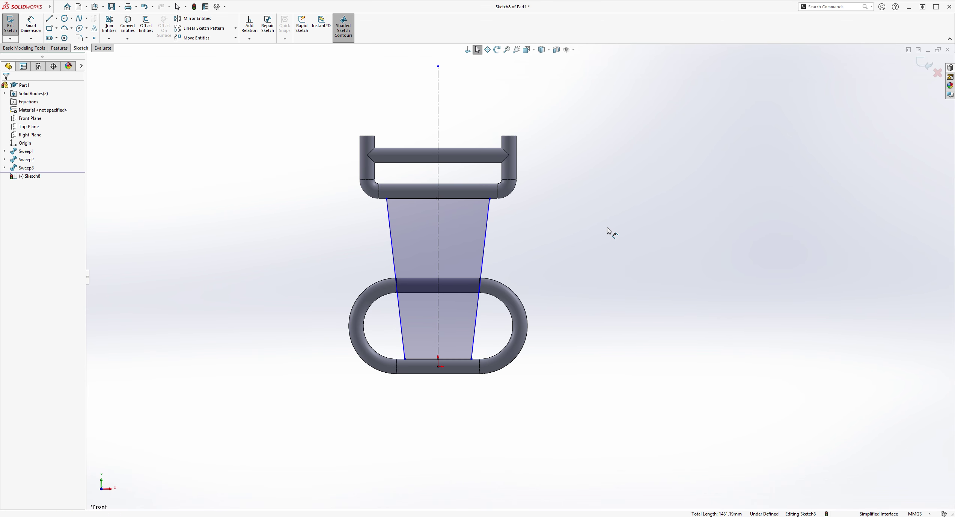
Step: Undo the mirror and the tapered profile's lines back to the vertical centreline
scroll(561, 224, "down", 3)
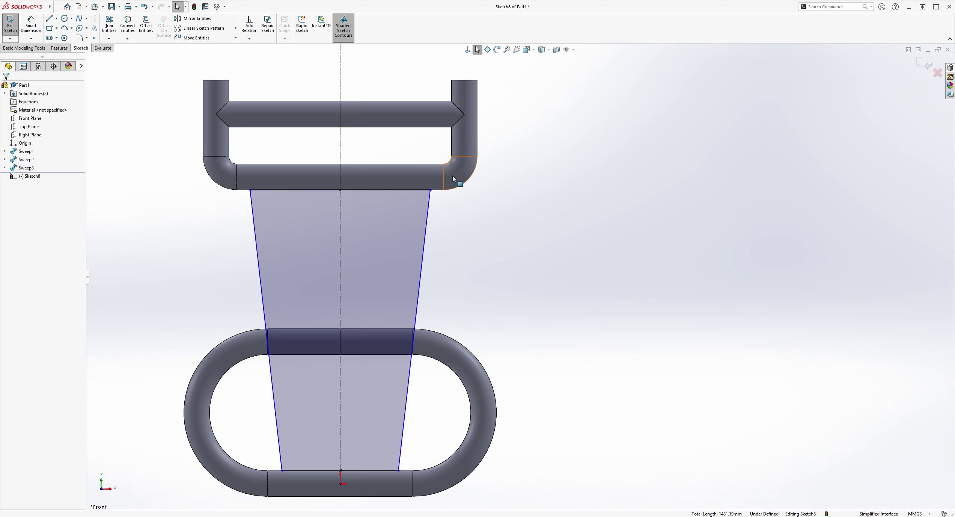
key("ctrl+z")
key("ctrl+z")
key("ctrl+z")
key("ctrl+z")
scroll(487, 244, "up", 2)
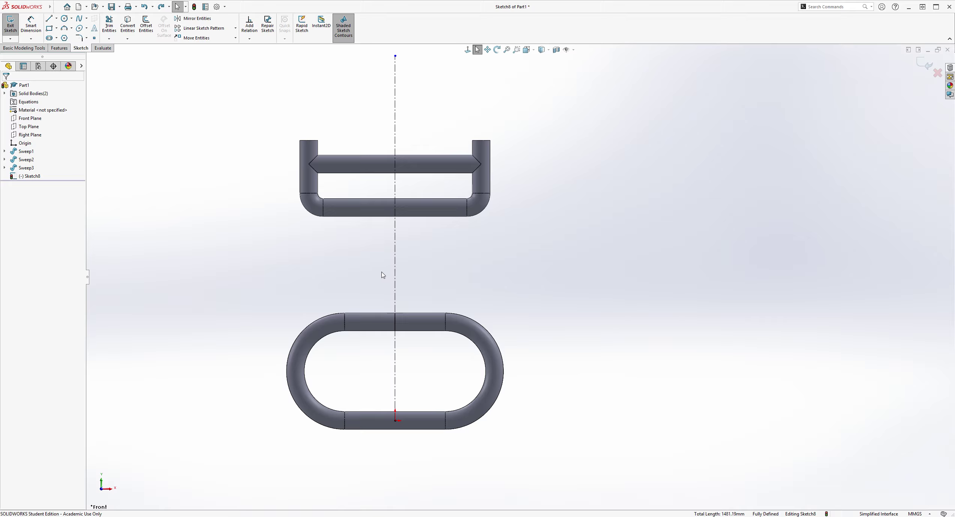
Step: Sketch a horizontal line about 67 mm long from the origin along the middle of the ring's lower bar, left of the centreline
left_click(49, 18)
scroll(530, 297, "down", 2)
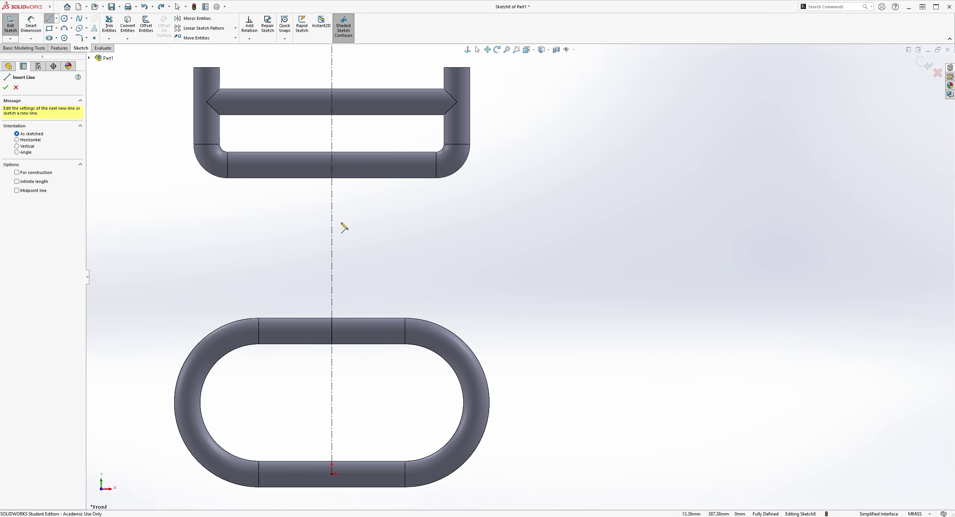
key("z")
scroll(406, 423, "down", 1)
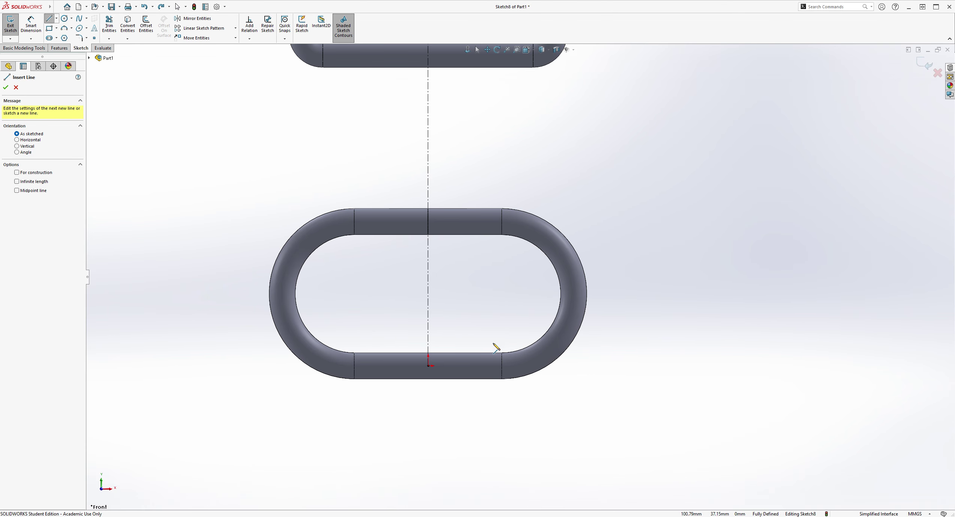
scroll(427, 362, "down", 2)
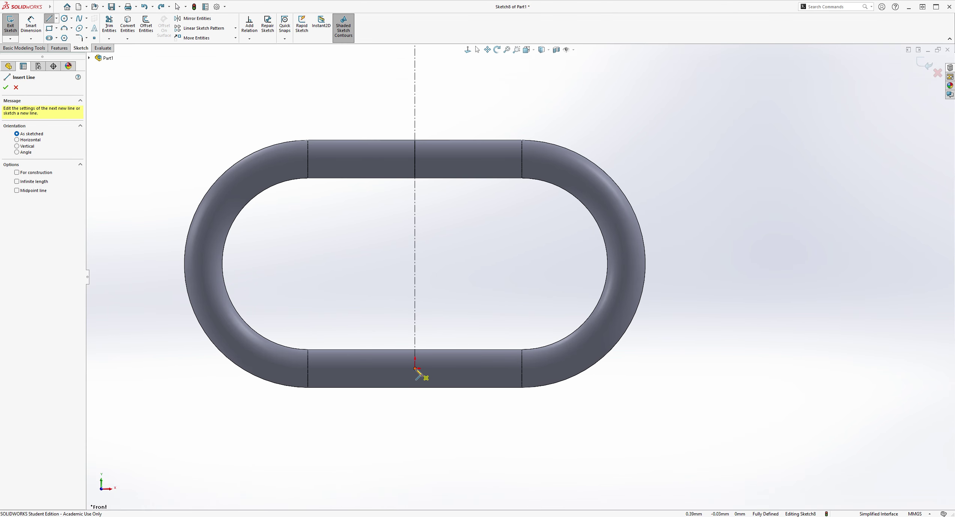
left_click(416, 368)
left_click(352, 368)
Step: Continue with a slanted line about 480 mm long to the middle of the U-shaped bar's base, and a horizontal line to the centreline
scroll(355, 374, "up", 4)
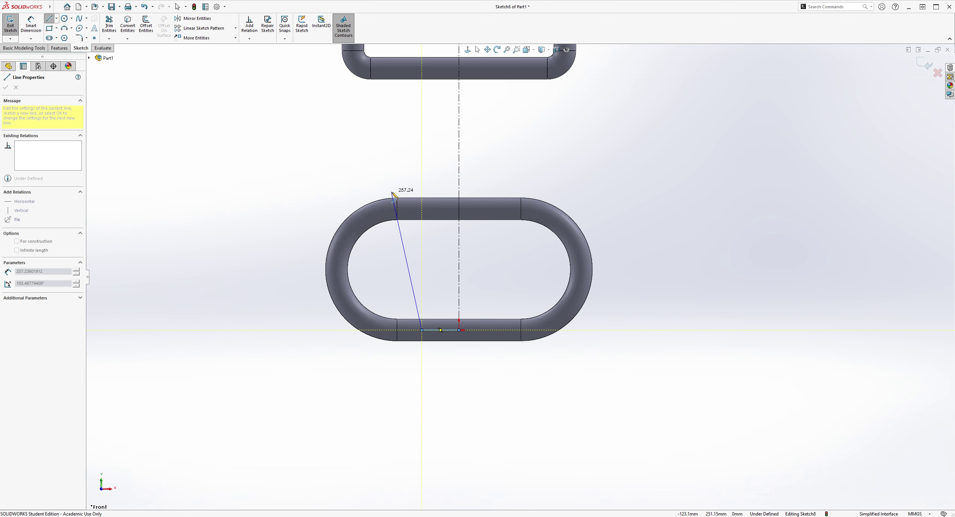
scroll(398, 192, "up", 2)
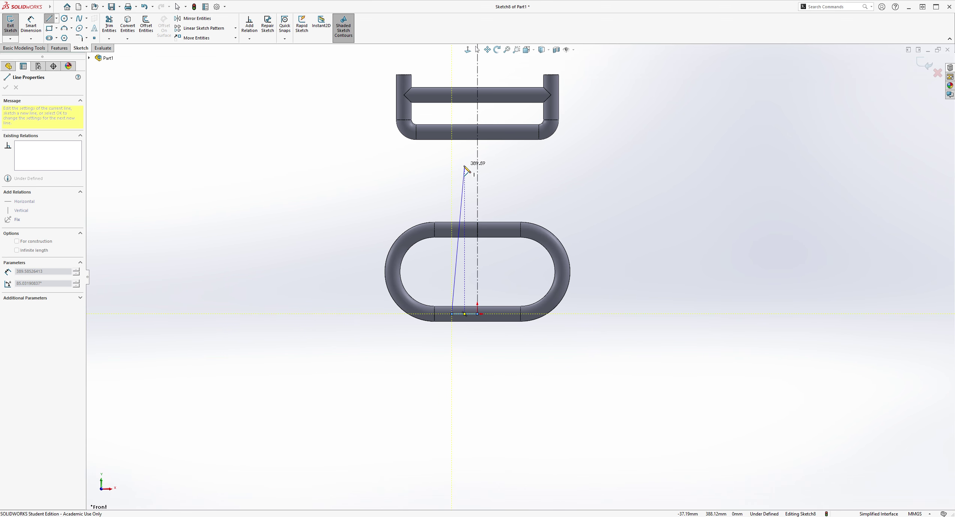
scroll(477, 175, "down", 2)
left_click(453, 393)
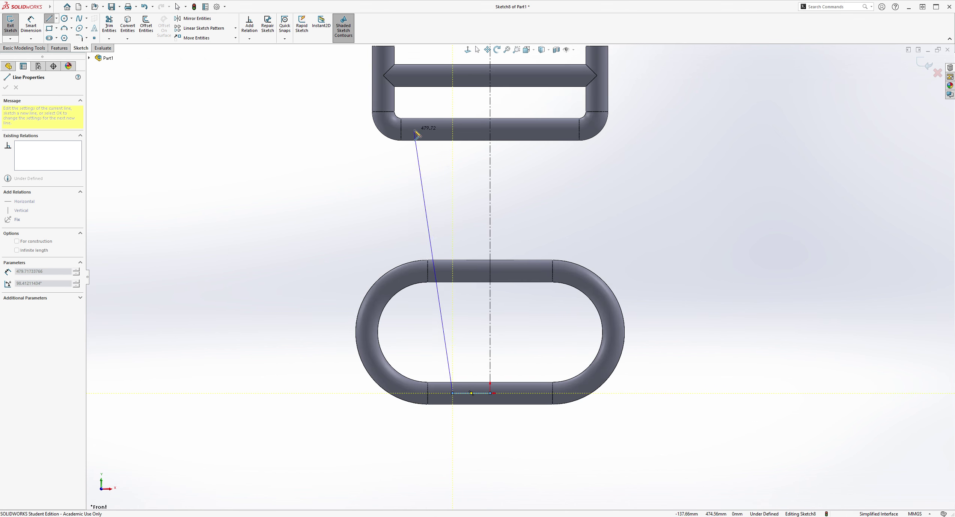
left_click(414, 128)
double_click(490, 129)
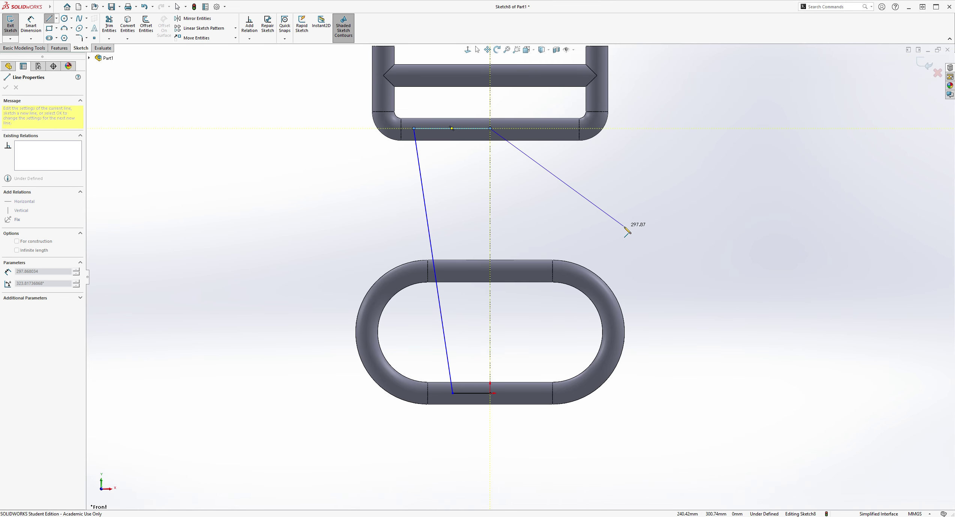
key("Escape")
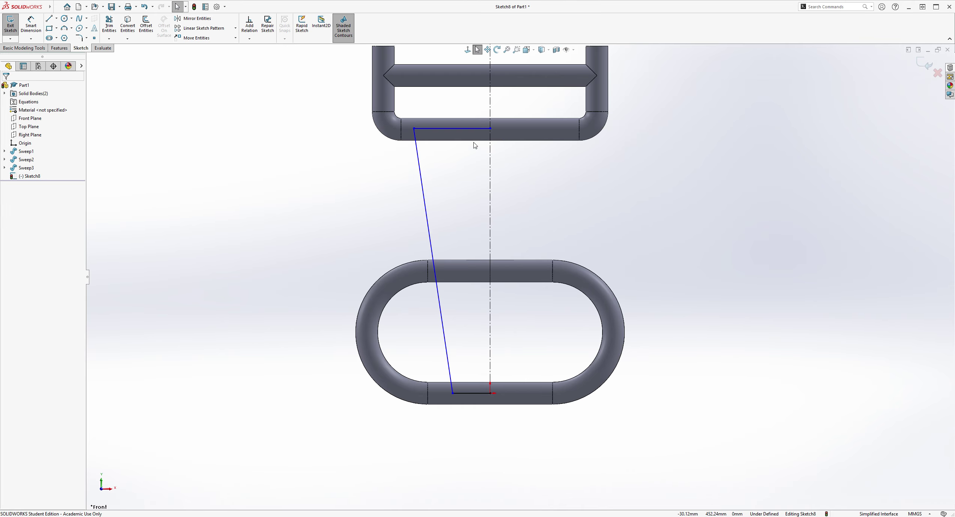
scroll(618, 303, "up", 2)
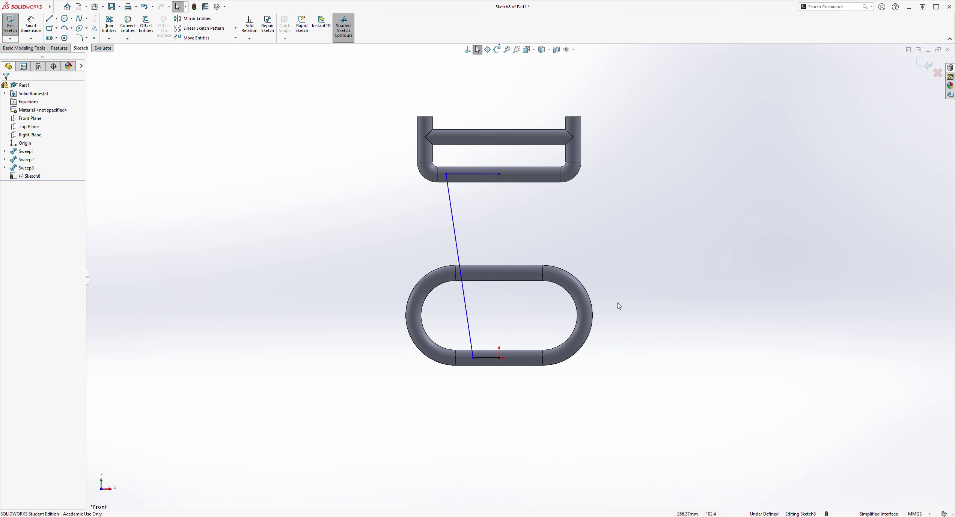
scroll(638, 231, "down", 1)
scroll(517, 211, "down", 1)
scroll(515, 223, "down", 1)
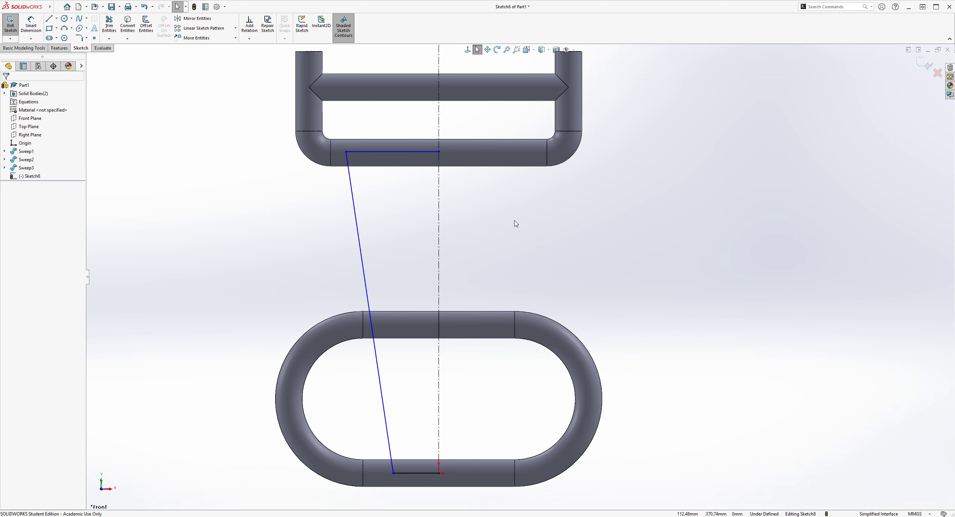
left_click(28, 27)
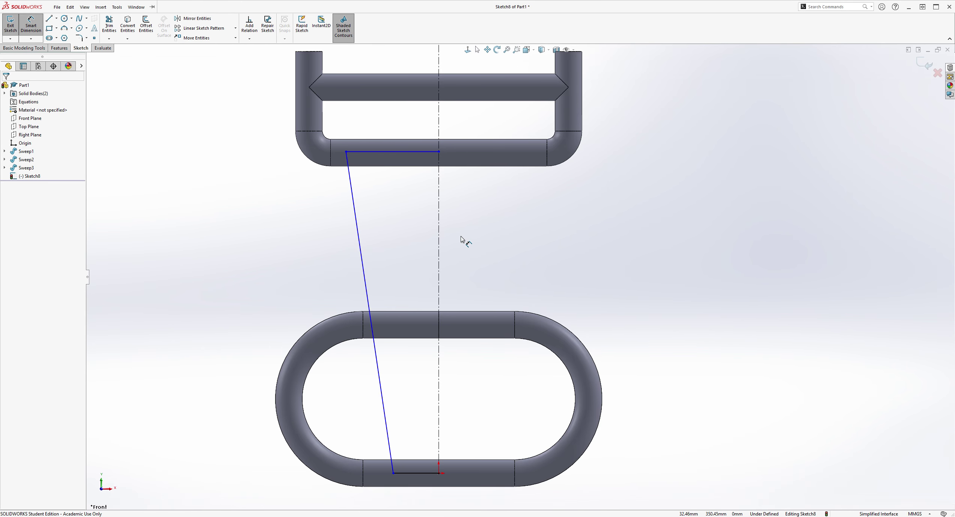
scroll(481, 251, "up", 2)
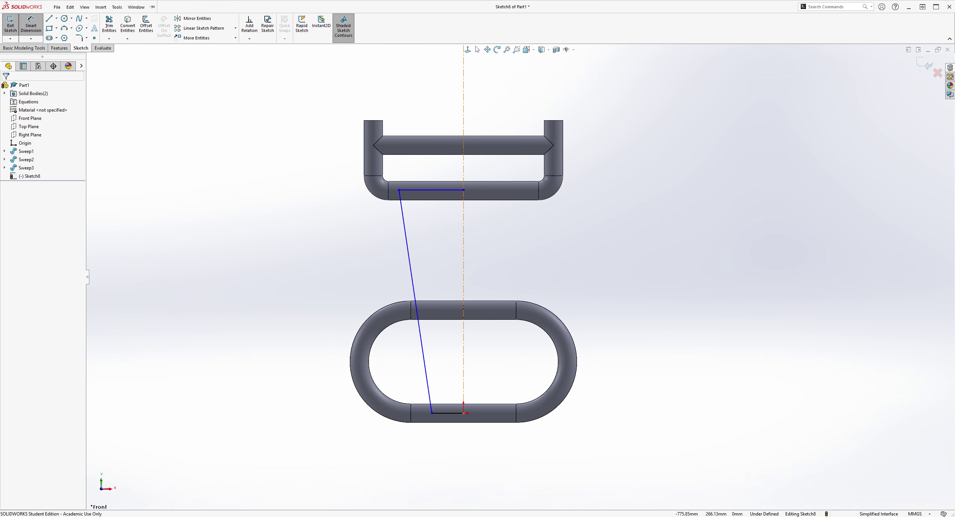
key("Escape")
Step: Mirror the slanted line and both horizontal lines about the vertical centreline to close the tapered profile between the bar centres
left_click(197, 18)
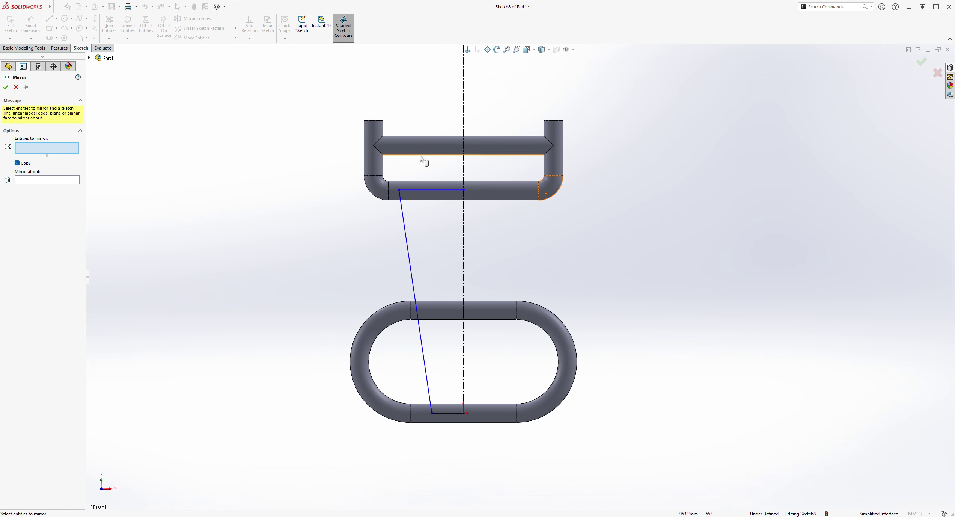
left_click(428, 190)
left_click(408, 228)
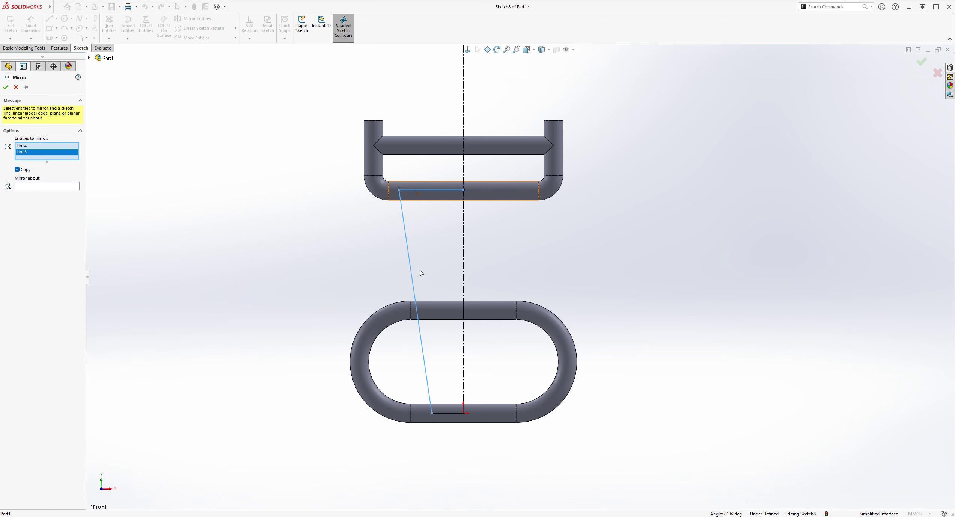
left_click(449, 413)
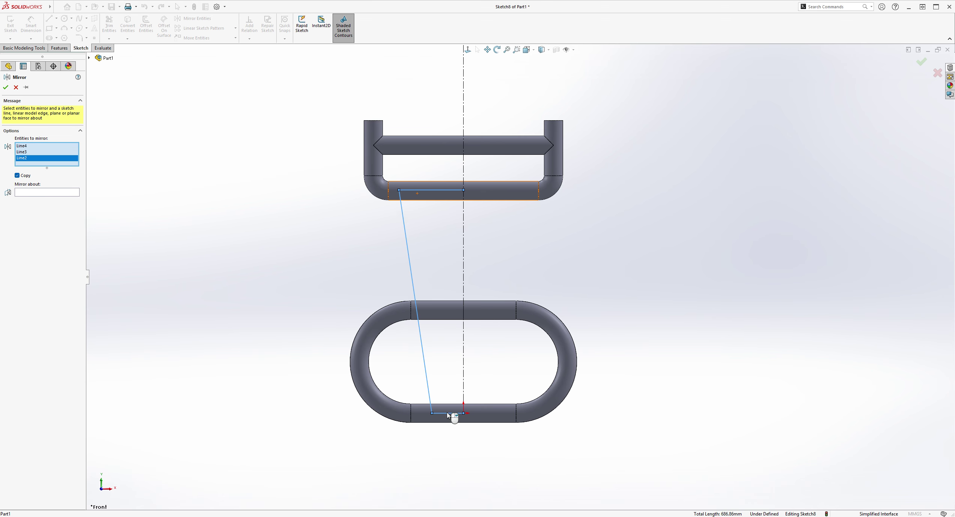
left_click(58, 195)
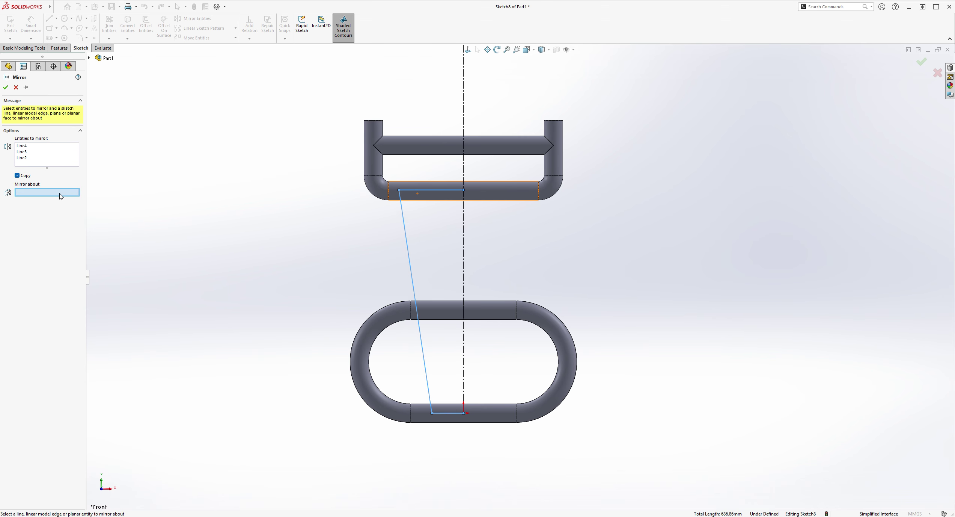
left_click(464, 258)
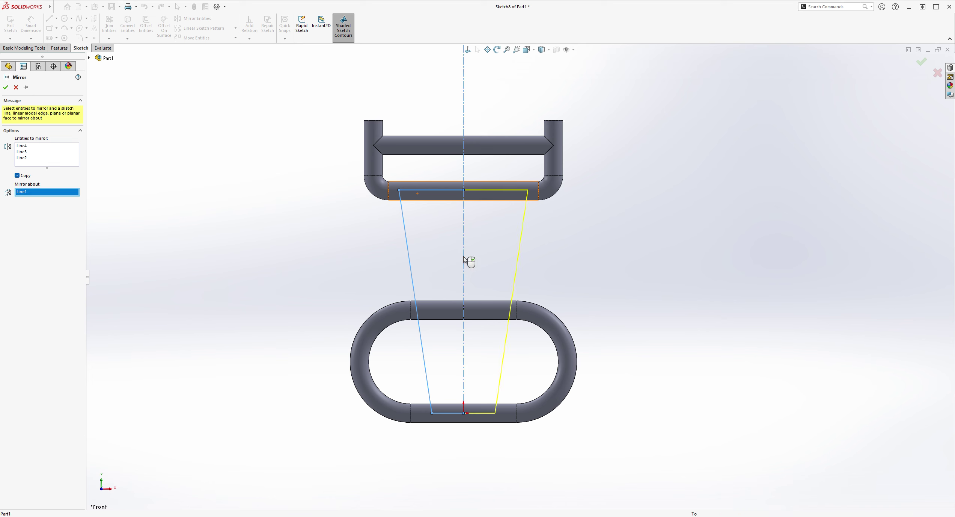
left_click(5, 87)
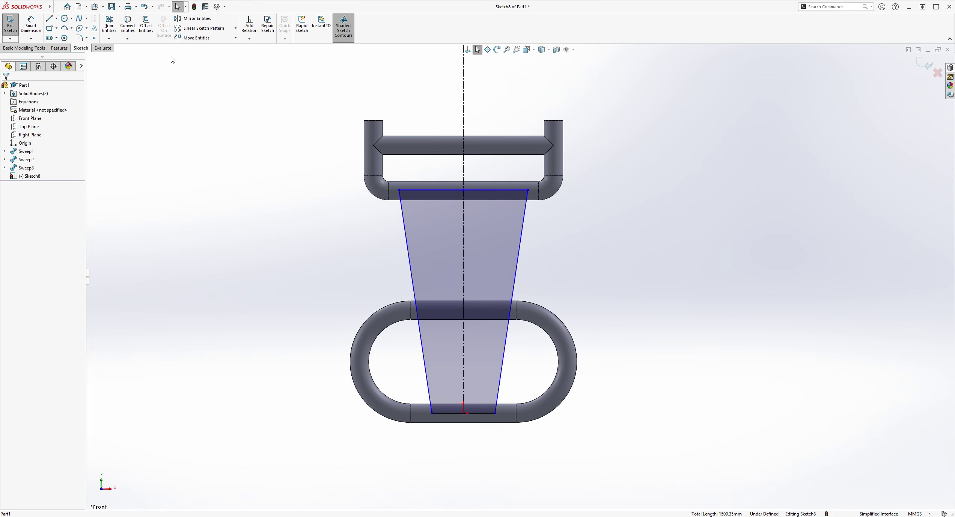
Step: Dimension the profile's lower edge to a width of 175 mm
left_click(41, 23)
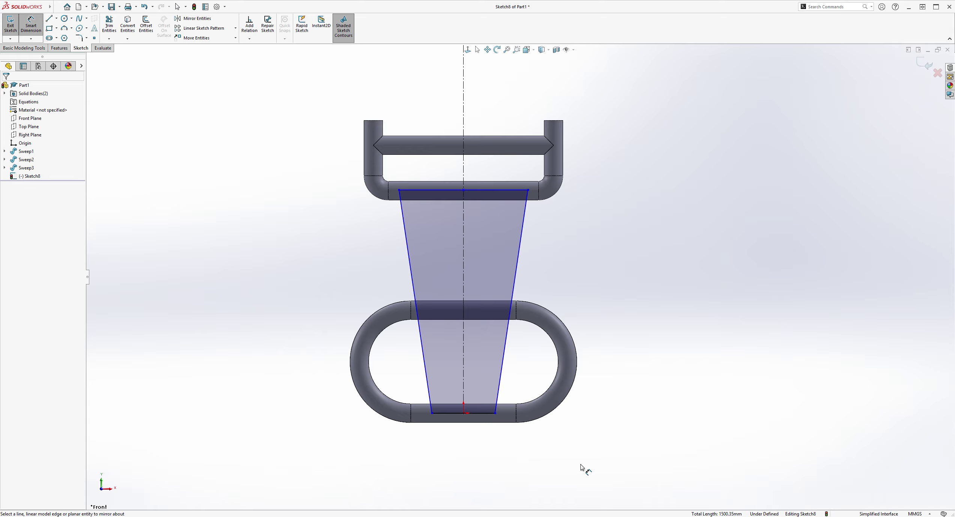
left_click(461, 413)
left_click(461, 457)
type("175")
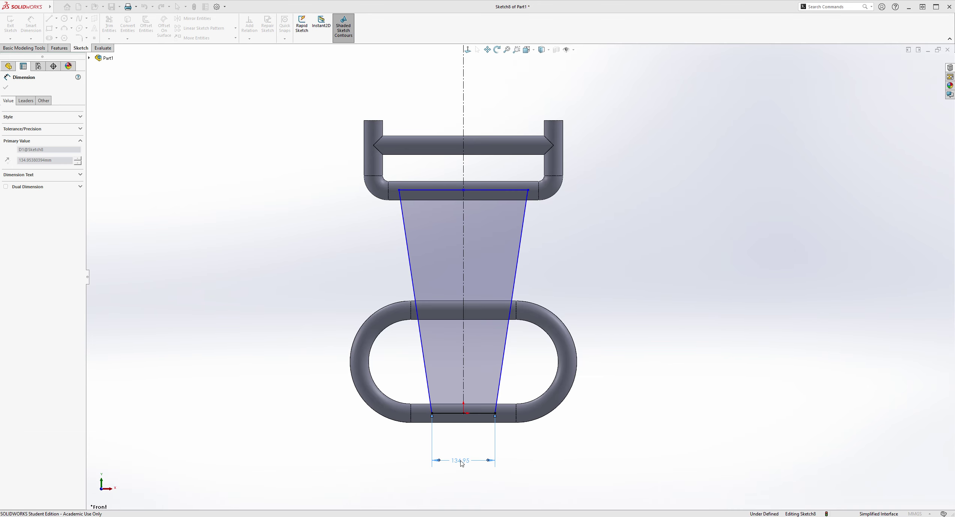
key("Return")
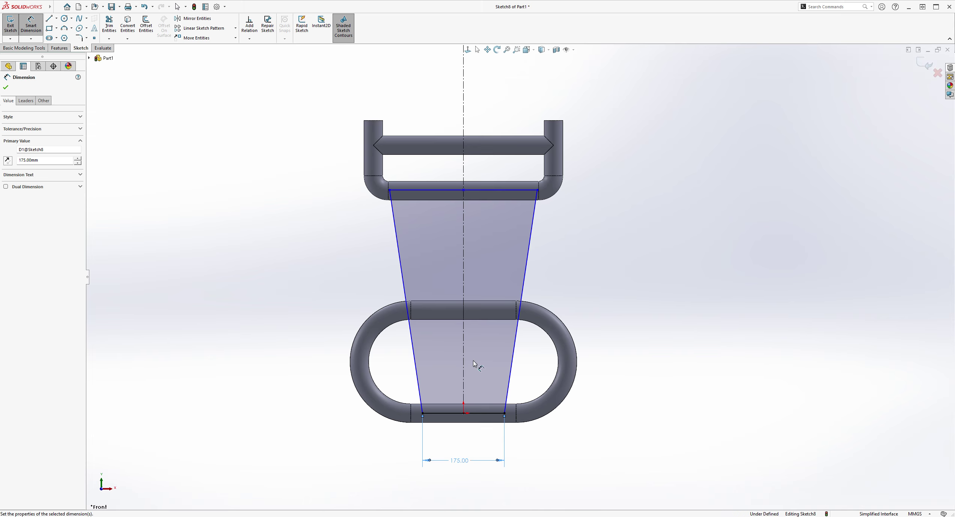
Step: Dimension the vertical distance from the origin to the profile's upper edge as 475 mm
left_click(467, 413)
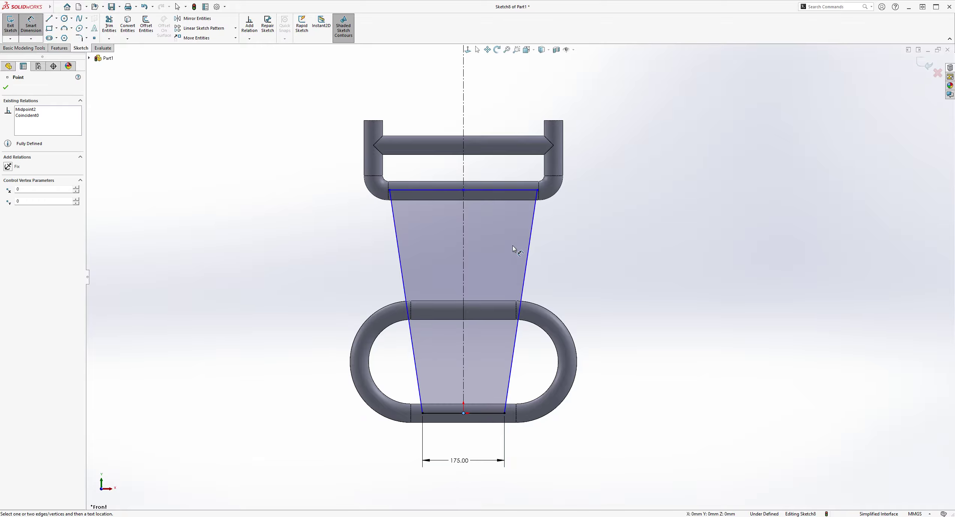
left_click(477, 202)
left_click(267, 270)
type("475")
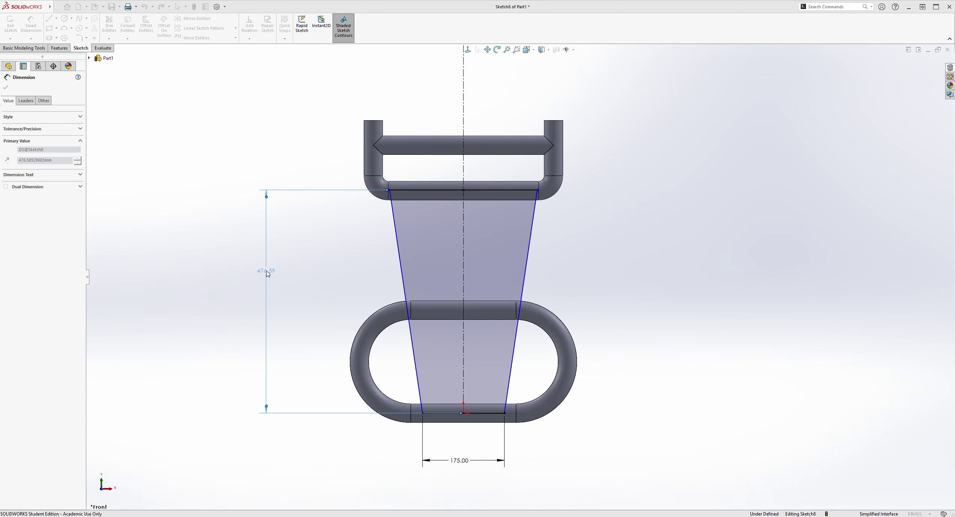
key("Return")
key("Escape")
key("Escape")
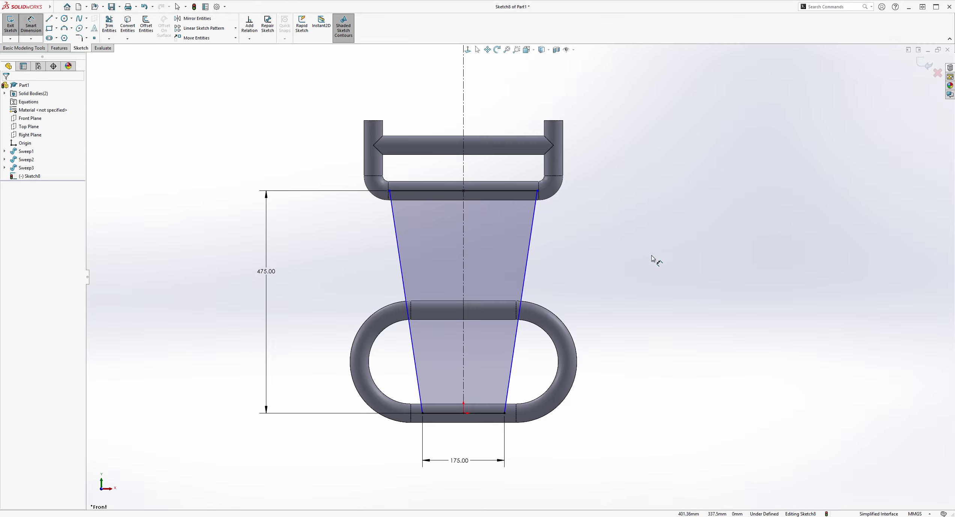
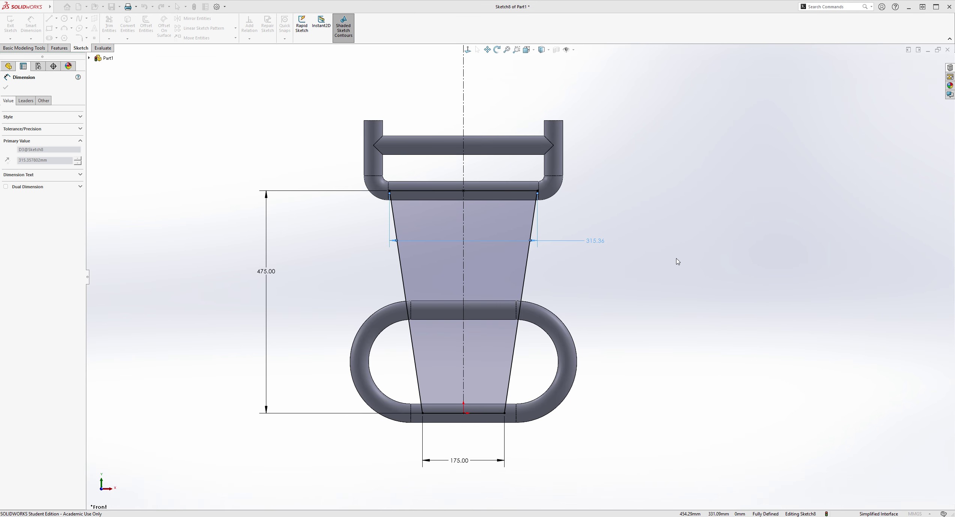
Step: Set the width of the profile's upper edge to 275 mm
type("275")
key("Return")
key("Escape")
Step: Reposition the 275 mm width dimension closer to the profile's upper edge
scroll(638, 249, "up", 1)
scroll(638, 250, "down", 1)
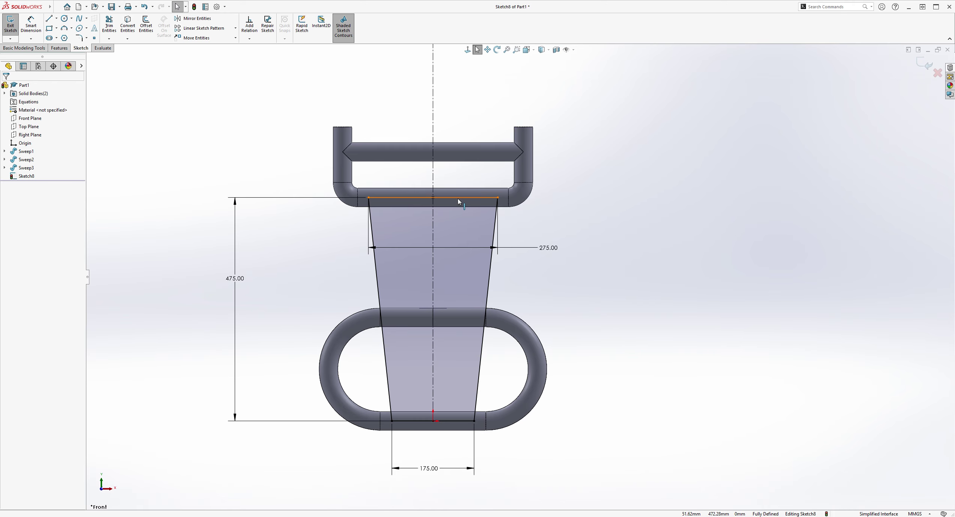
left_click_drag(548, 247, 554, 227)
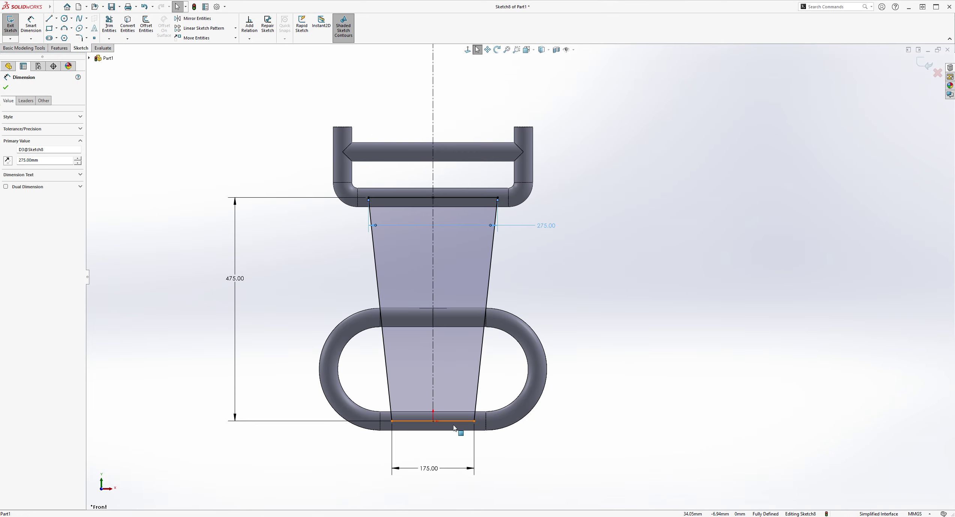
scroll(655, 260, "up", 1)
scroll(608, 173, "down", 2)
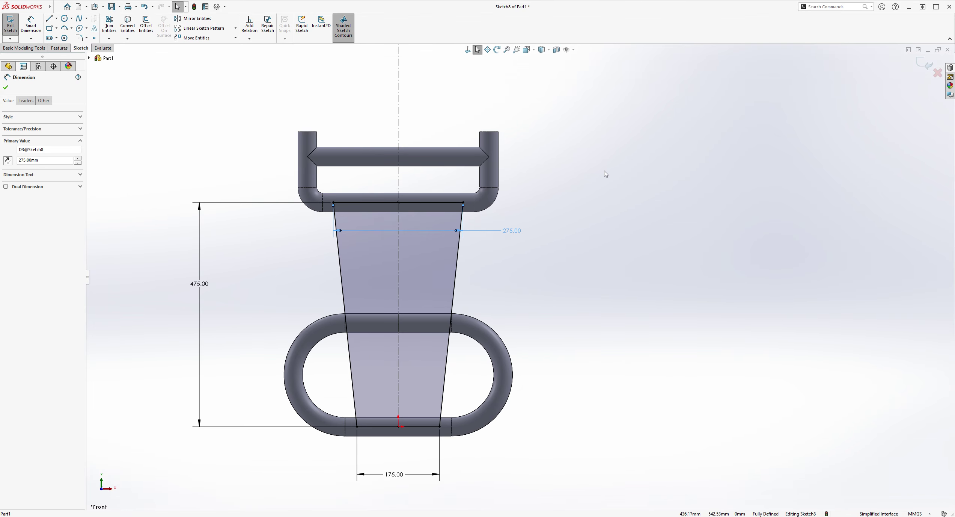
key("Escape")
scroll(601, 218, "down", 1)
scroll(425, 188, "down", 2)
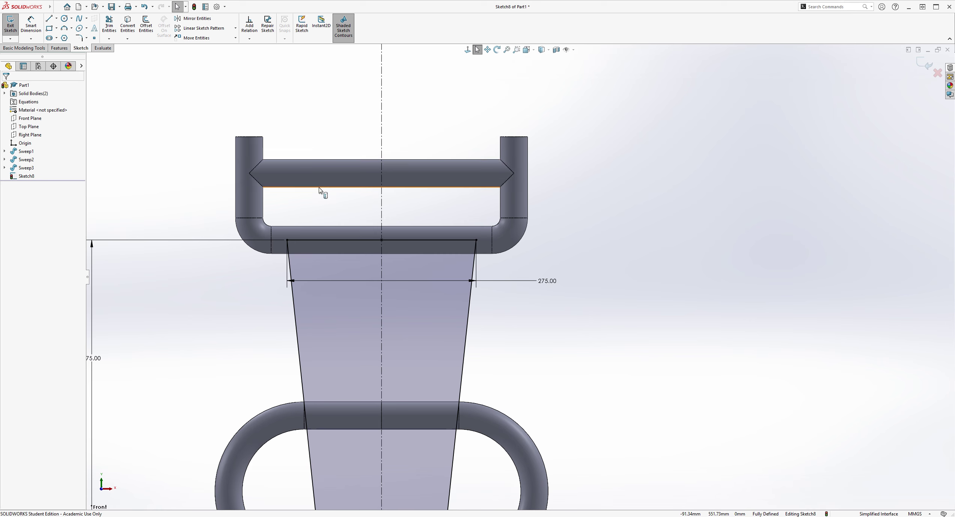
scroll(465, 199, "down", 1)
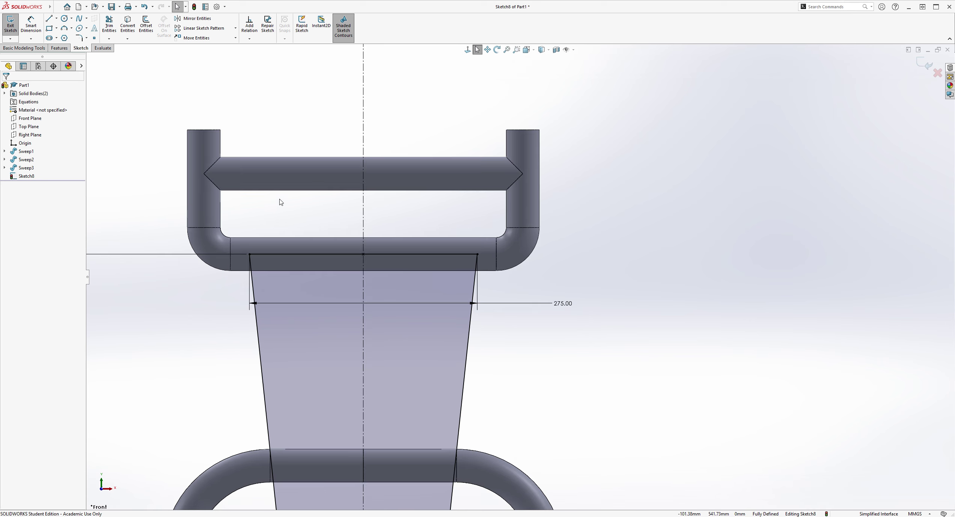
Step: Convert the inner silhouette edges of the opening between the crossbar and U-shaped bar, including both rounded corners, into sketch lines
scroll(220, 179, "down", 2)
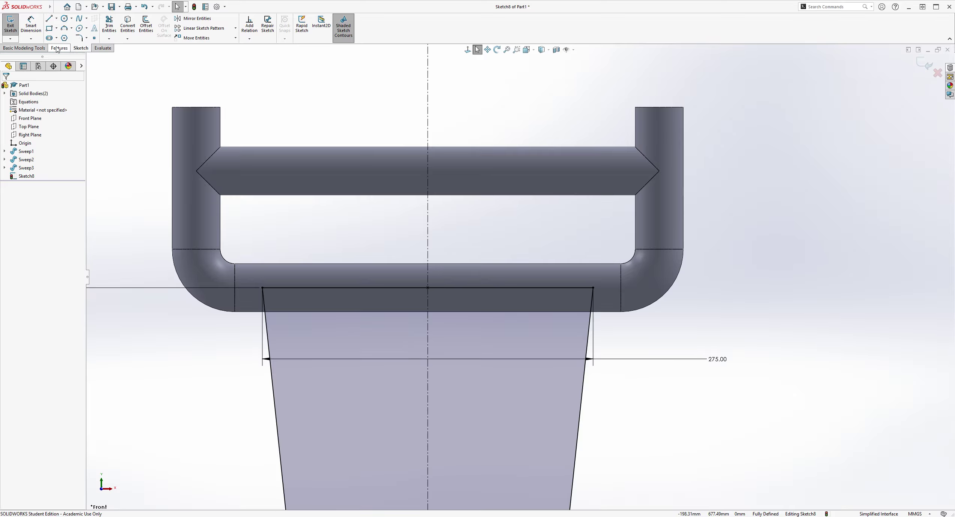
left_click(131, 30)
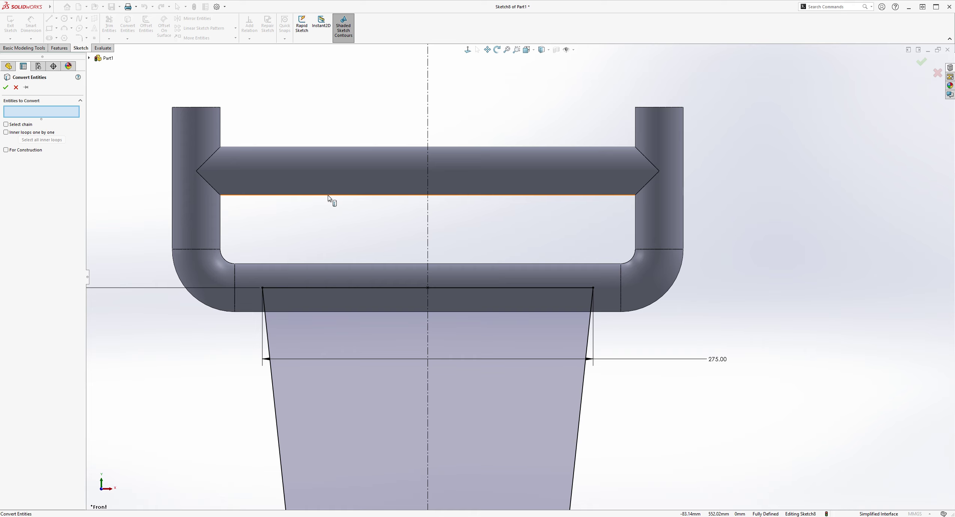
left_click(295, 197)
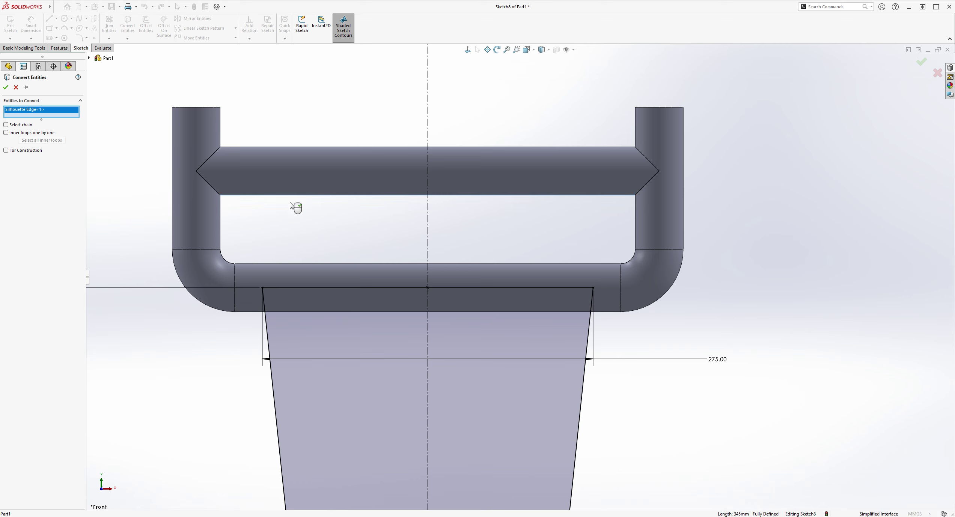
left_click(221, 221)
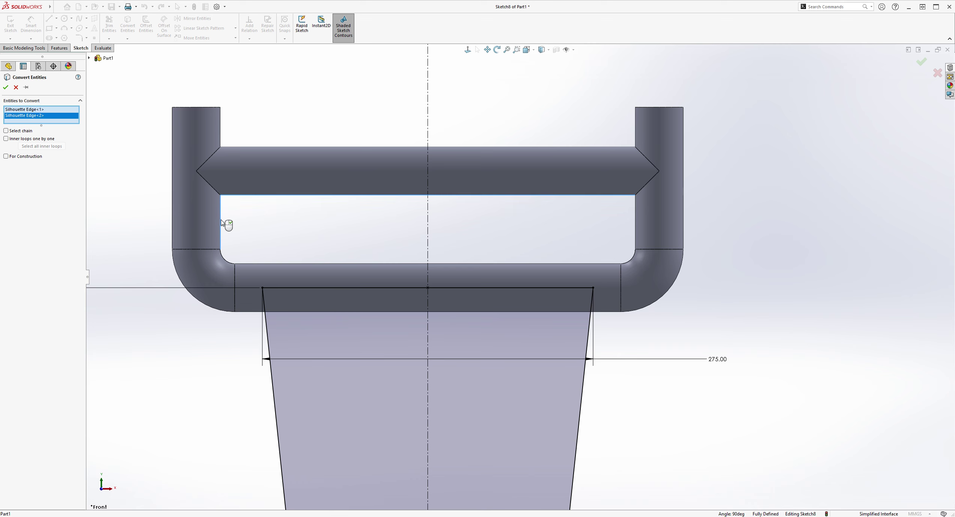
left_click(635, 227)
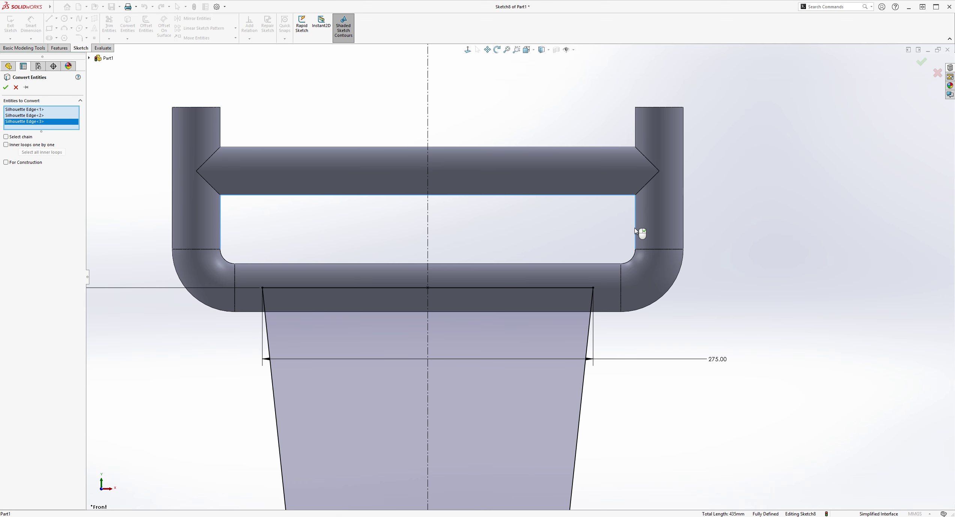
left_click(628, 262)
left_click(593, 262)
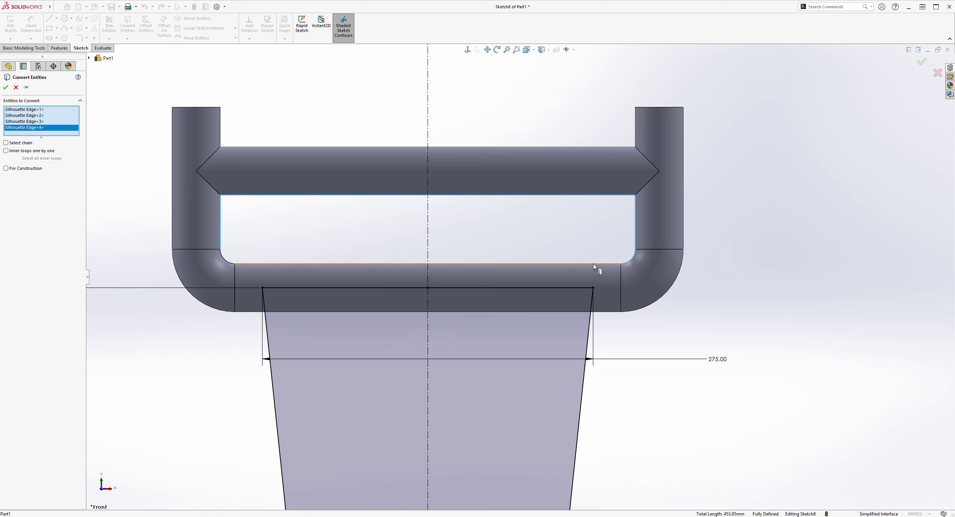
left_click(227, 260)
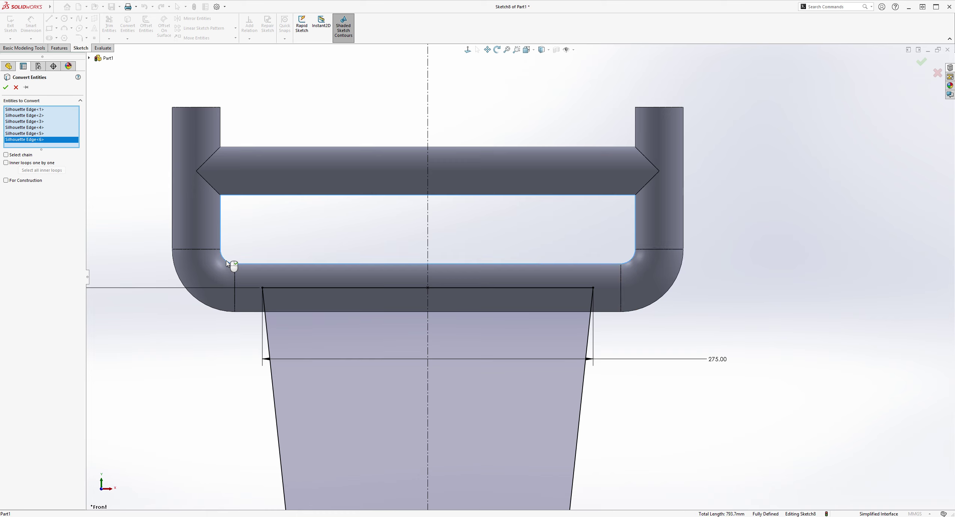
left_click(5, 87)
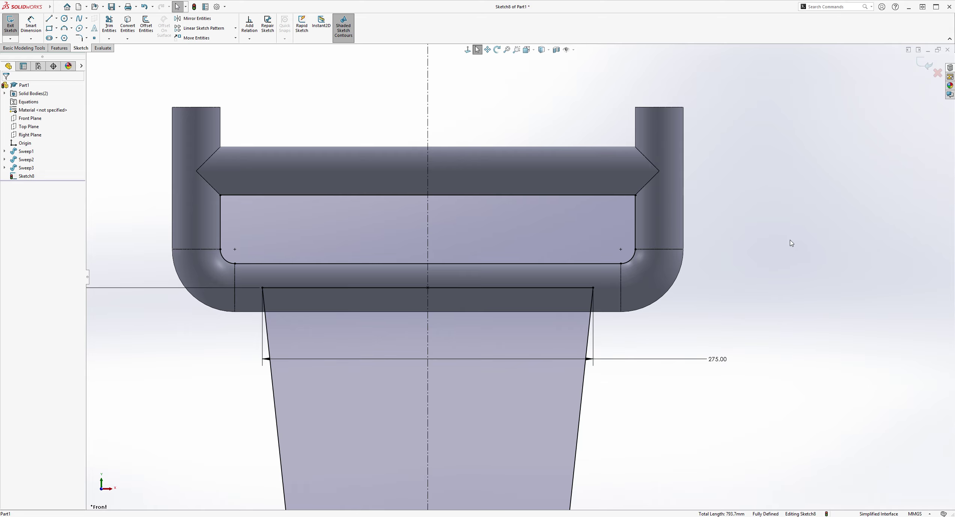
Step: Examine from several angles how the converted opening outline sits against the crossbar and the U-shaped bar
key("z")
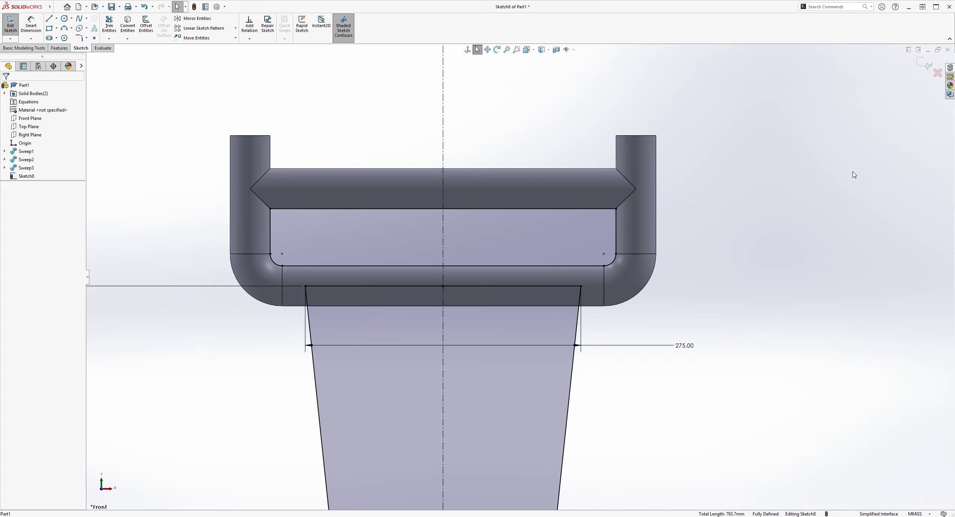
mouse_move(825, 232)
middle_mouse_down()
mouse_move(876, 247)
mouse_move(950, 249)
mouse_move(877, 245)
mouse_move(786, 262)
mouse_move(834, 265)
mouse_move(849, 245)
mouse_move(887, 242)
mouse_move(843, 260)
mouse_move(679, 221)
mouse_move(641, 227)
middle_mouse_up()
mouse_move(360, 242)
middle_mouse_down()
mouse_move(301, 247)
mouse_move(438, 253)
mouse_move(418, 258)
mouse_move(567, 234)
middle_mouse_up()
scroll(686, 223, "down", 5)
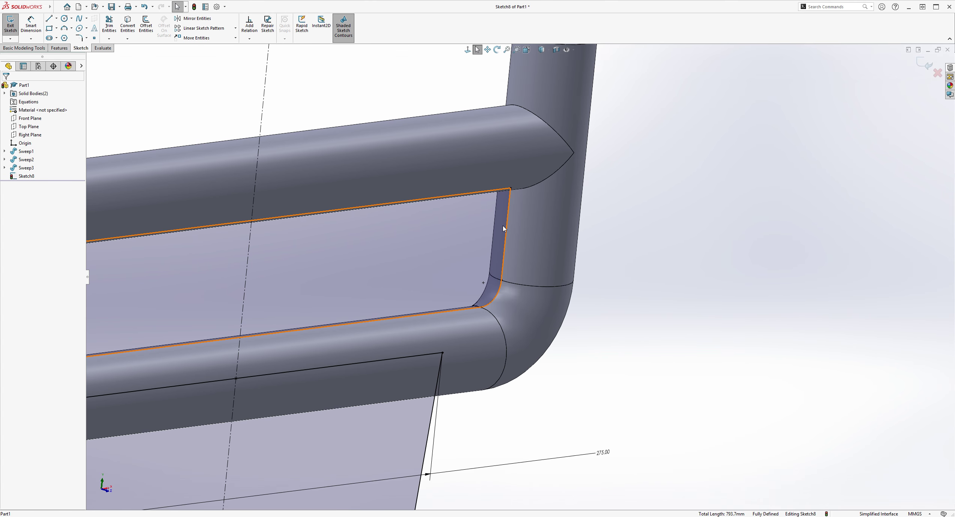
scroll(519, 237, "up", 3)
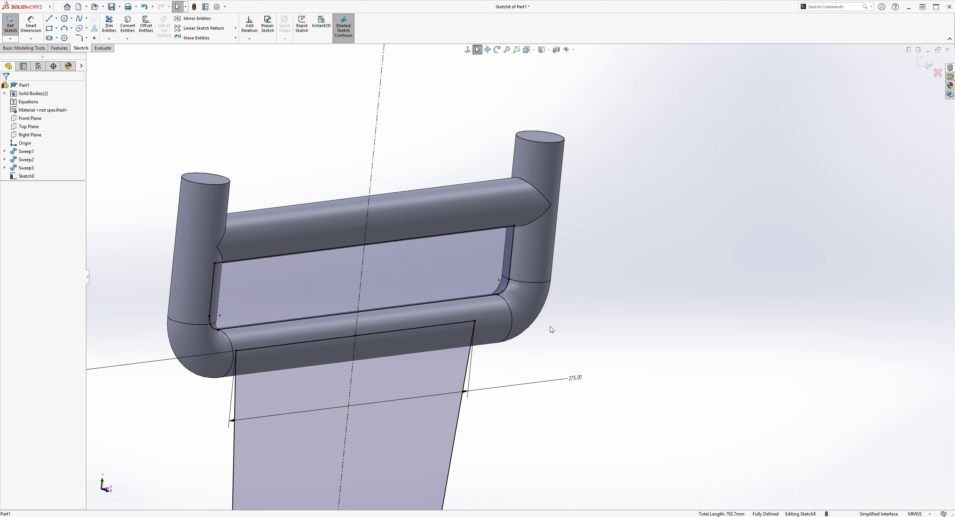
scroll(618, 326, "up", 3)
scroll(618, 319, "down", 3)
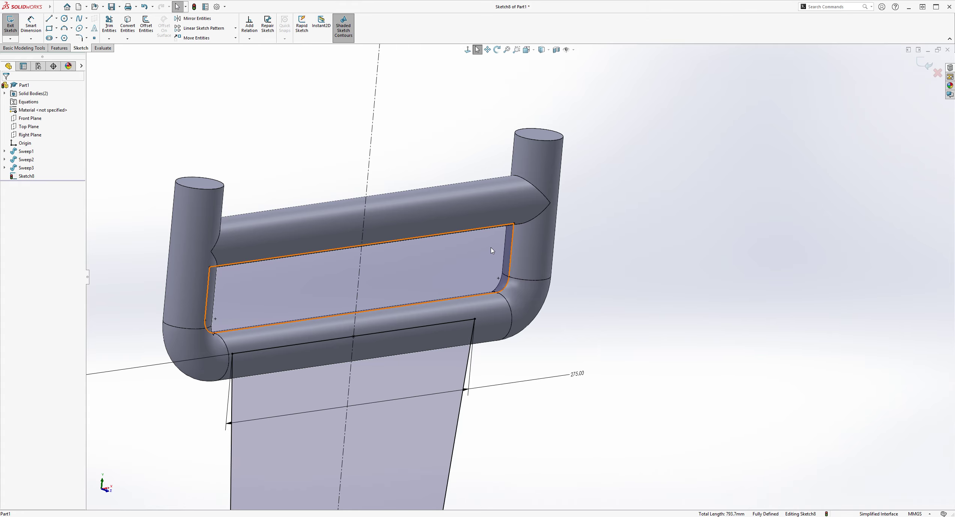
scroll(591, 324, "down", 3)
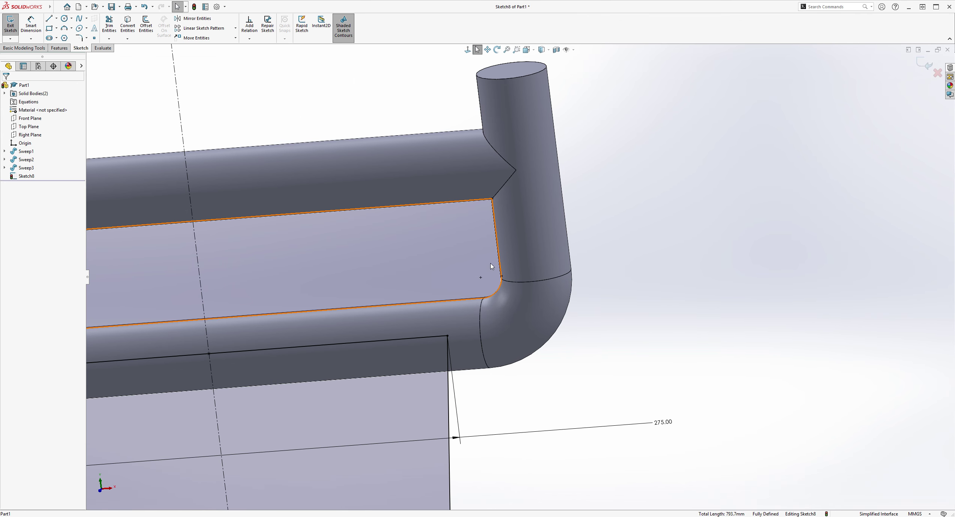
scroll(585, 262, "up", 6)
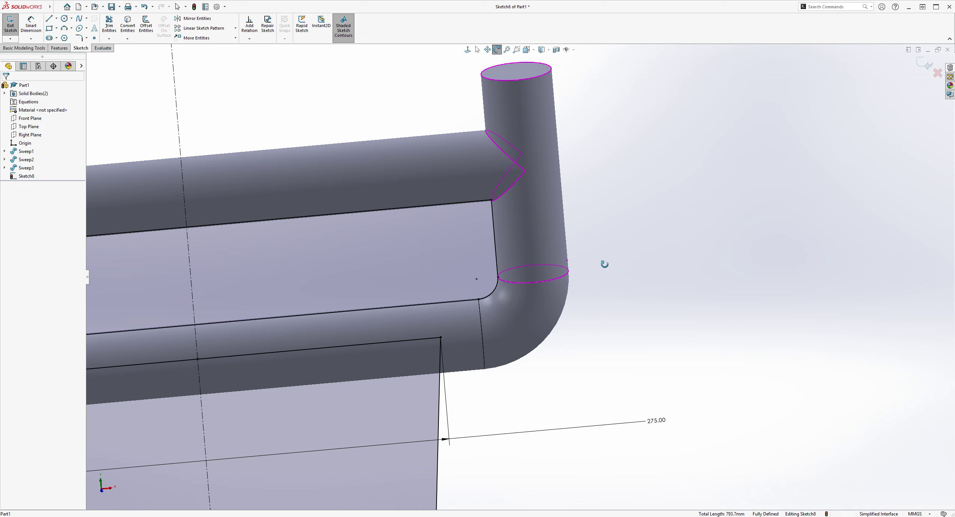
scroll(620, 280, "down", 4)
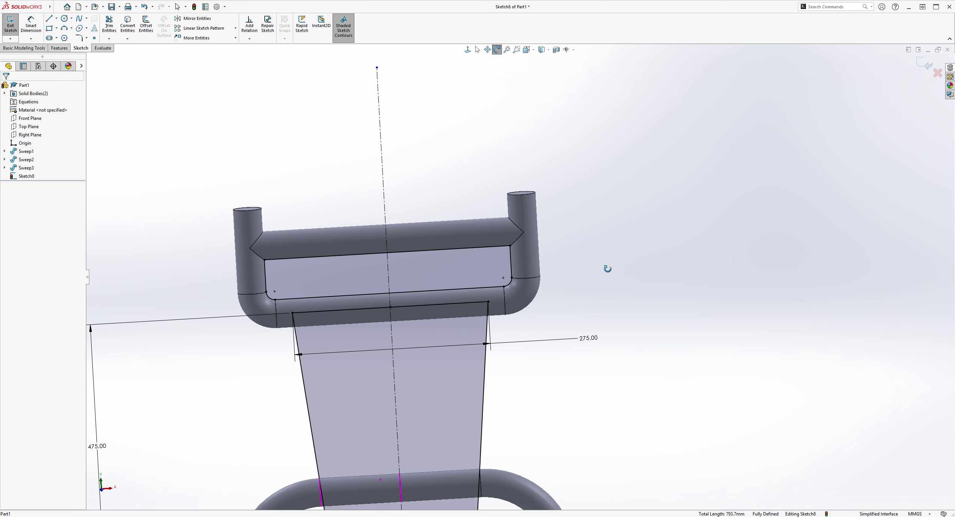
scroll(337, 271, "down", 3)
scroll(348, 275, "up", 5)
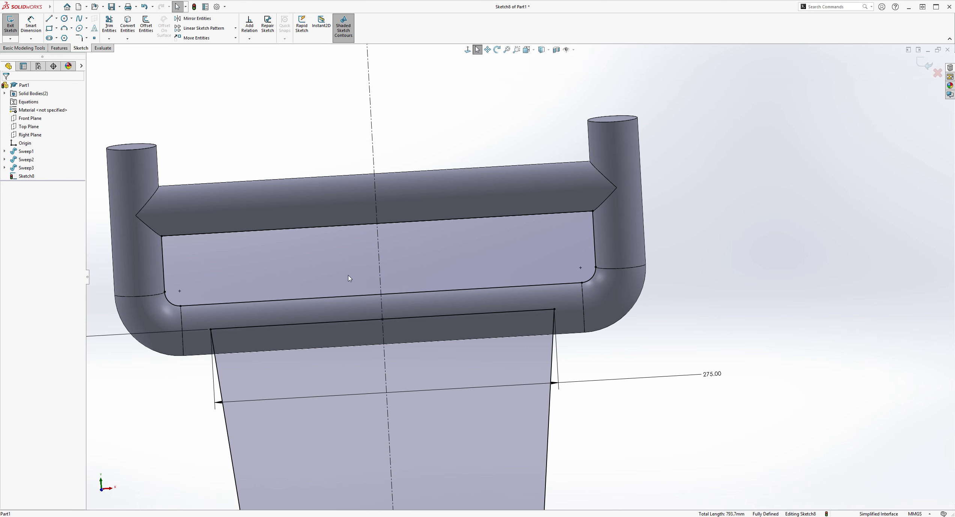
scroll(426, 297, "down", 2)
scroll(608, 244, "up", 2)
scroll(611, 242, "down", 2)
scroll(595, 243, "up", 1)
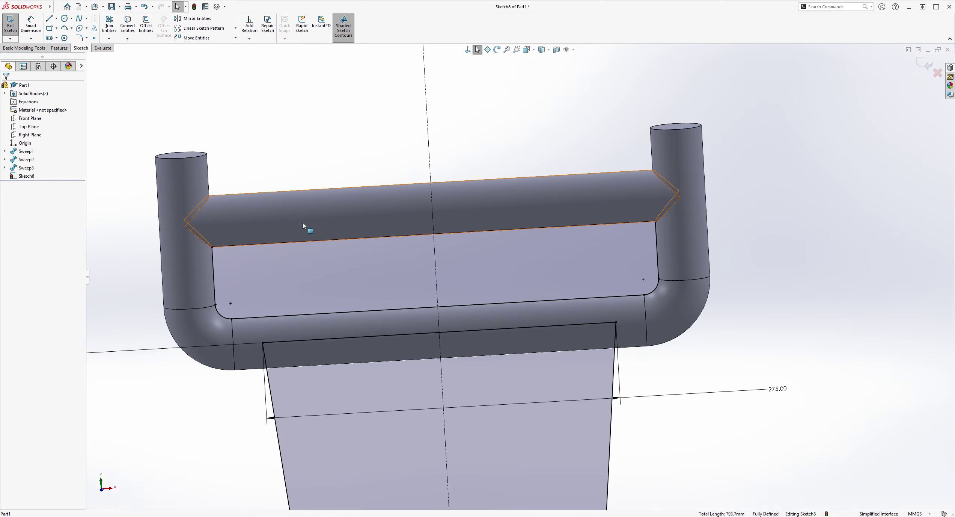
scroll(520, 198, "down", 3)
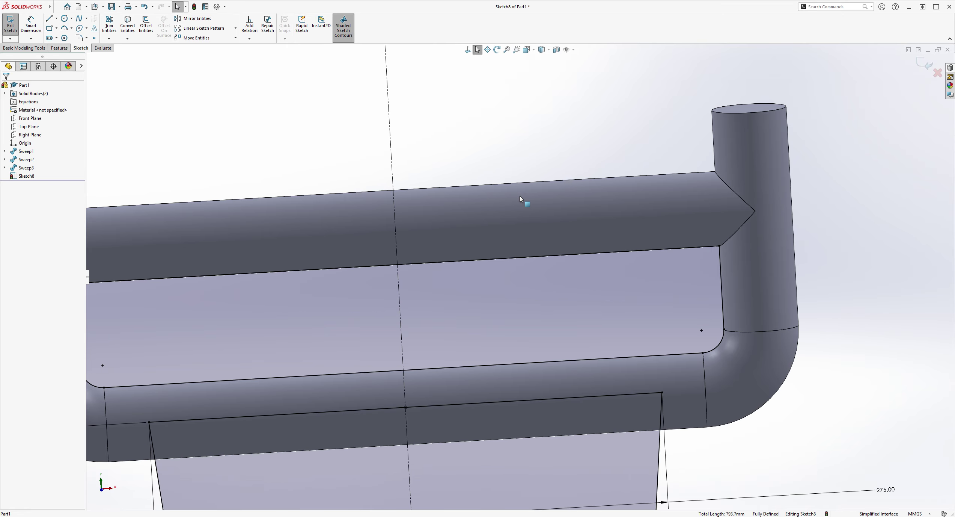
scroll(354, 128, "up", 2)
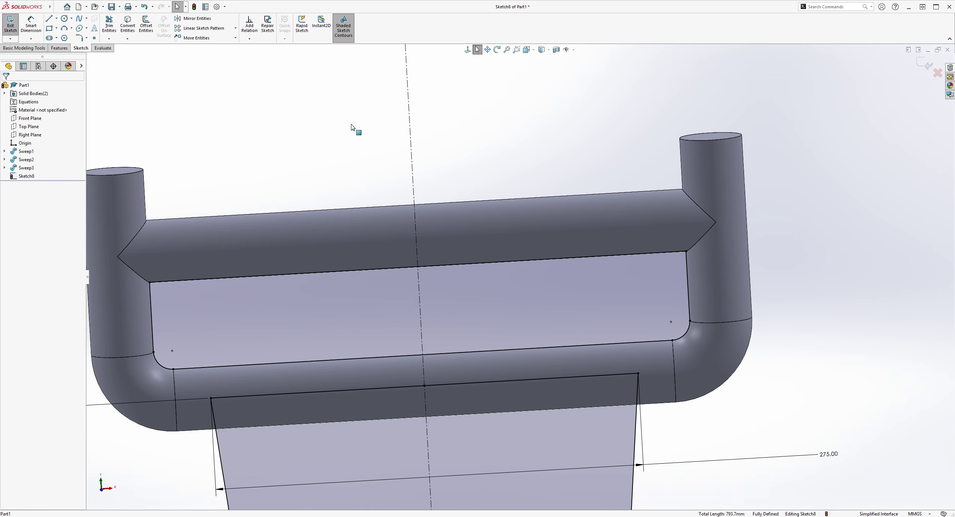
Step: Offset the whole converted opening outline outward by 20 mm, onto the centres of the surrounding bars
left_click(146, 26)
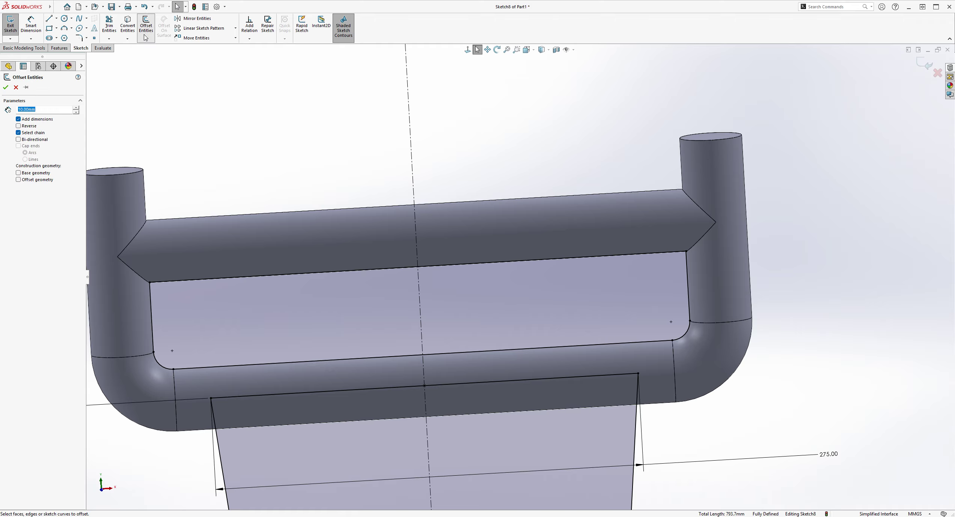
left_click(332, 361)
scroll(506, 361, "up", 2)
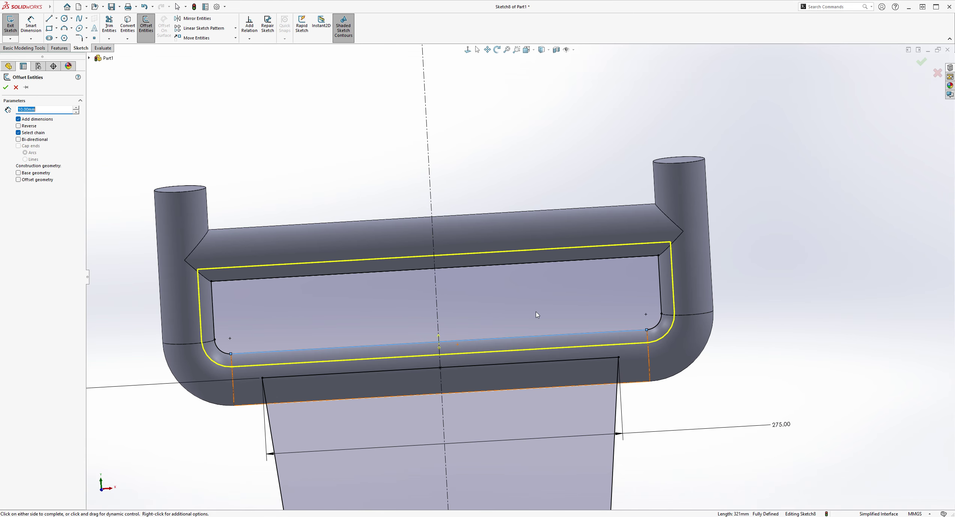
mouse_move(774, 314)
middle_mouse_down()
mouse_move(791, 314)
mouse_move(784, 302)
mouse_move(781, 330)
mouse_move(787, 324)
middle_mouse_up()
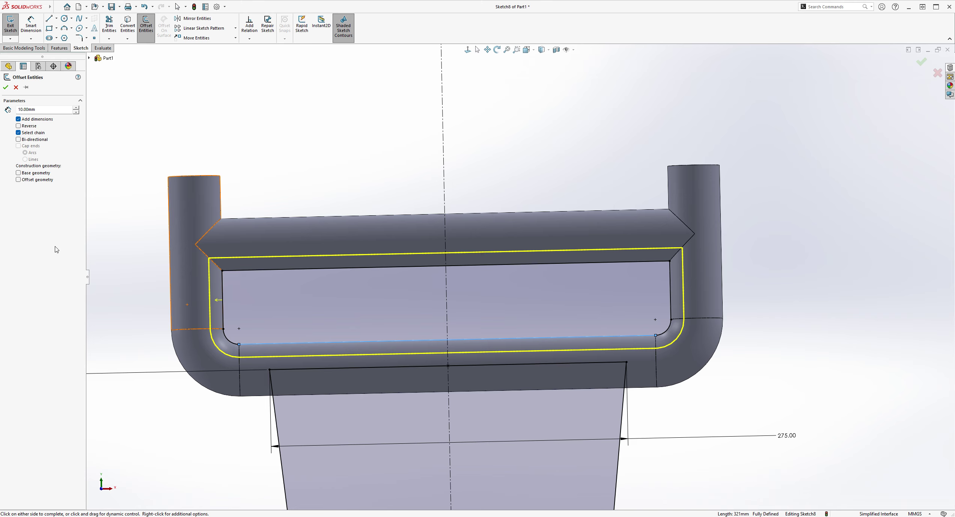
mouse_move(785, 346)
middle_mouse_down()
mouse_move(802, 342)
mouse_move(794, 357)
middle_mouse_up()
double_click(38, 109)
type("20")
key("Return")
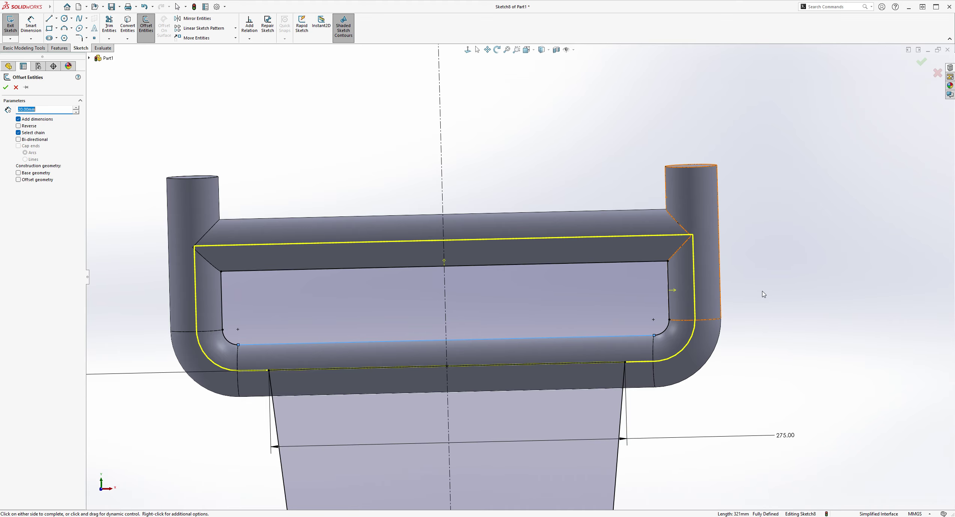
middle_click_drag(772, 302, 793, 358)
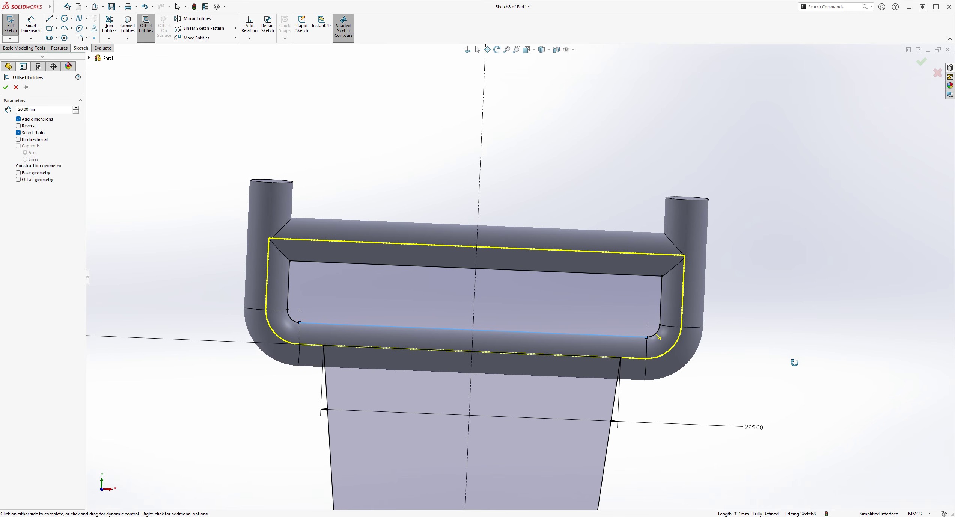
left_click(5, 87)
Step: Sketch a horizontal straight slot left of the centreline inside the opening outline, about 62 mm between centres and 28 mm wide
middle_click_drag(698, 279, 790, 315)
scroll(787, 317, "up", 5)
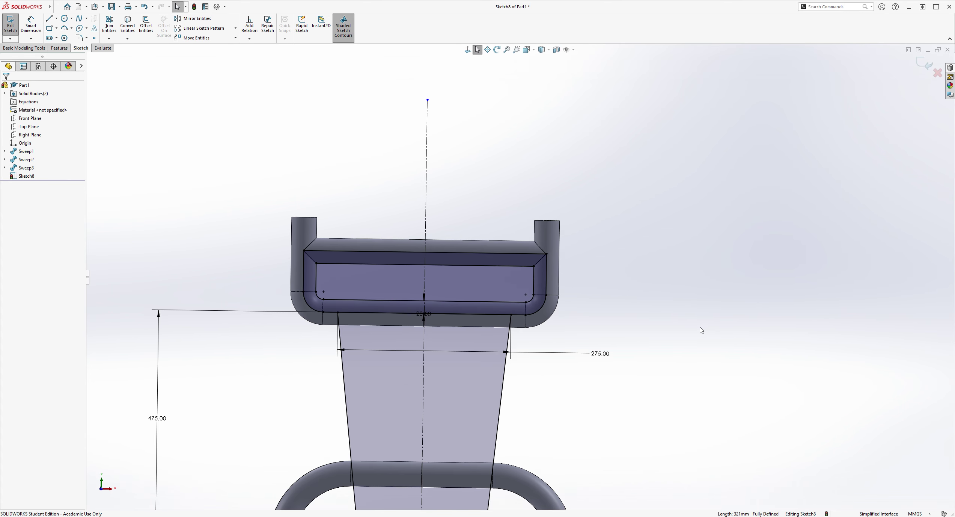
scroll(600, 353, "up", 2)
scroll(581, 316, "down", 5)
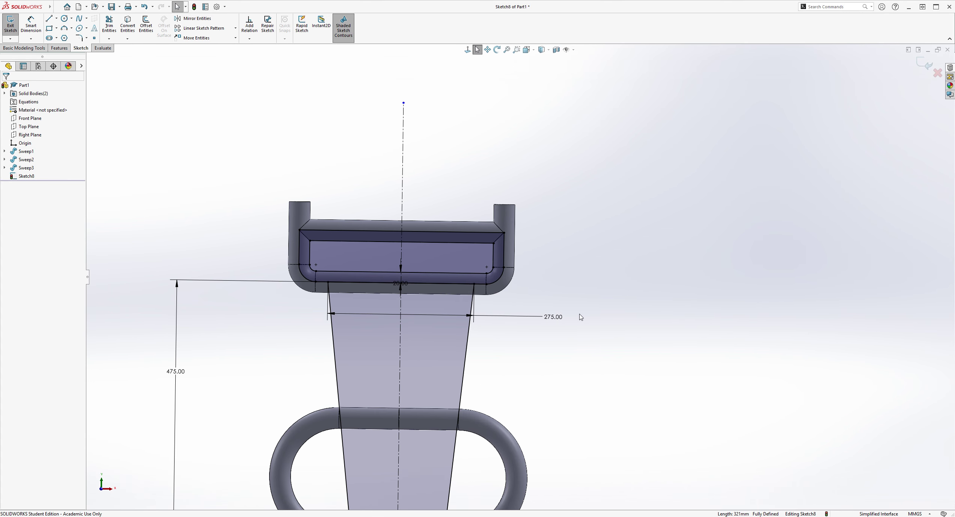
scroll(415, 245, "up", 2)
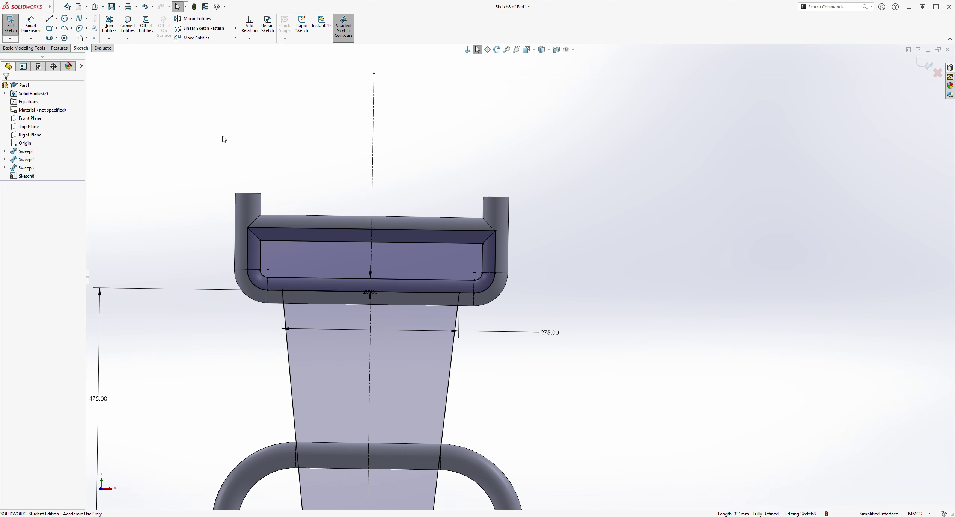
scroll(416, 162, "down", 2)
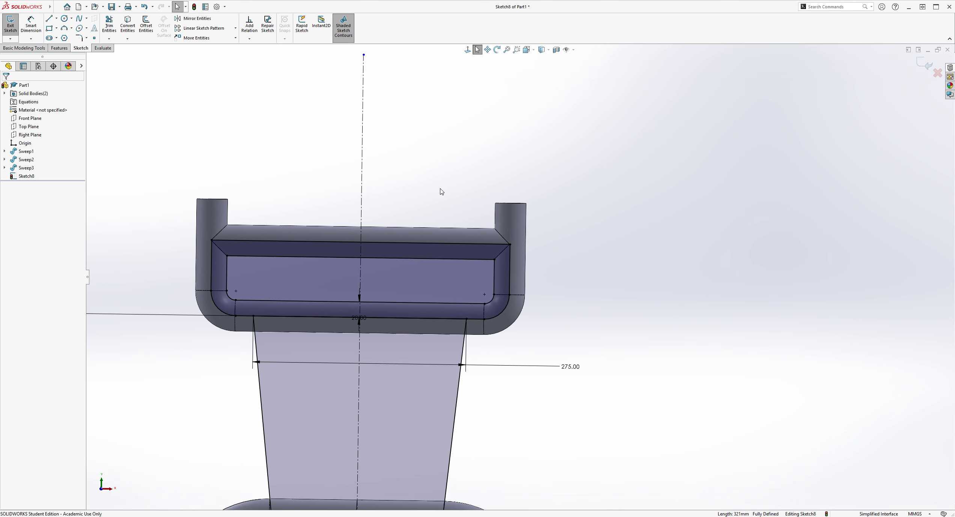
left_click(54, 38)
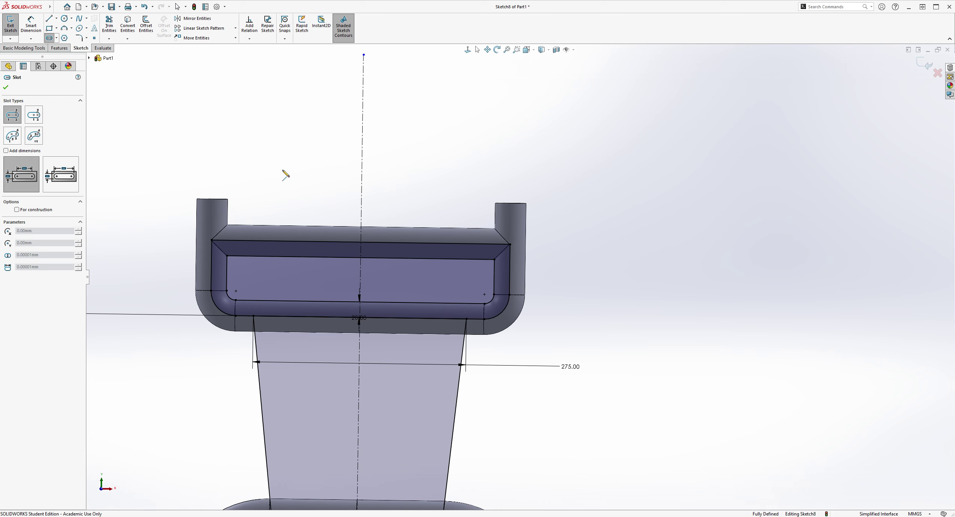
scroll(295, 226, "down", 1)
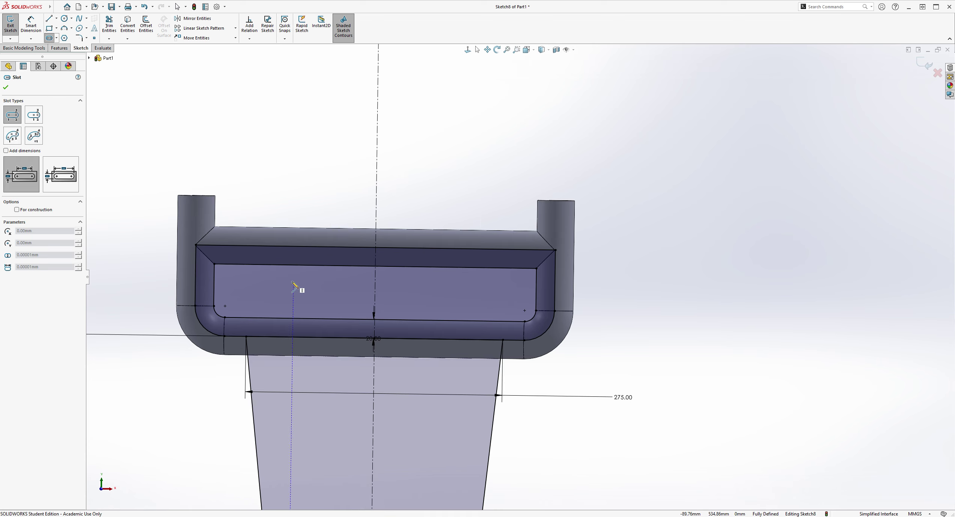
left_click(246, 289)
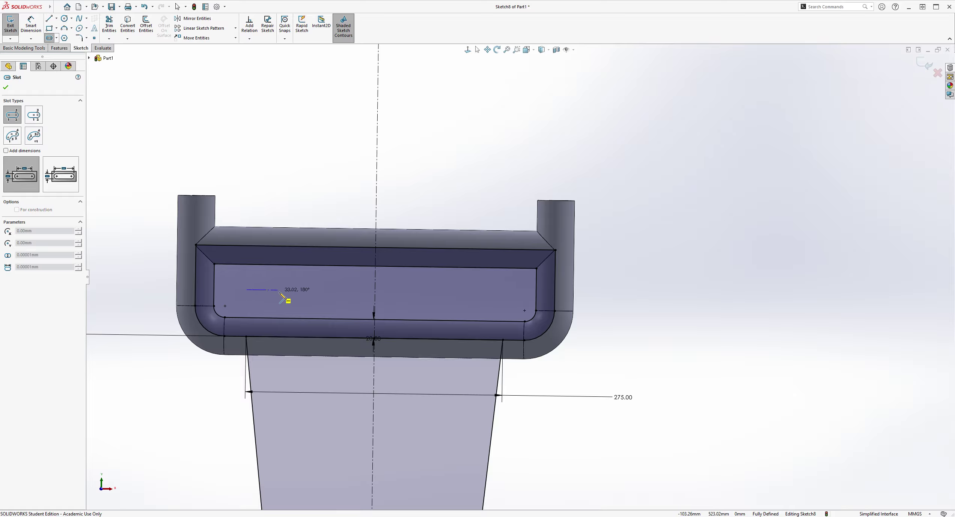
left_click(305, 291)
left_click(303, 304)
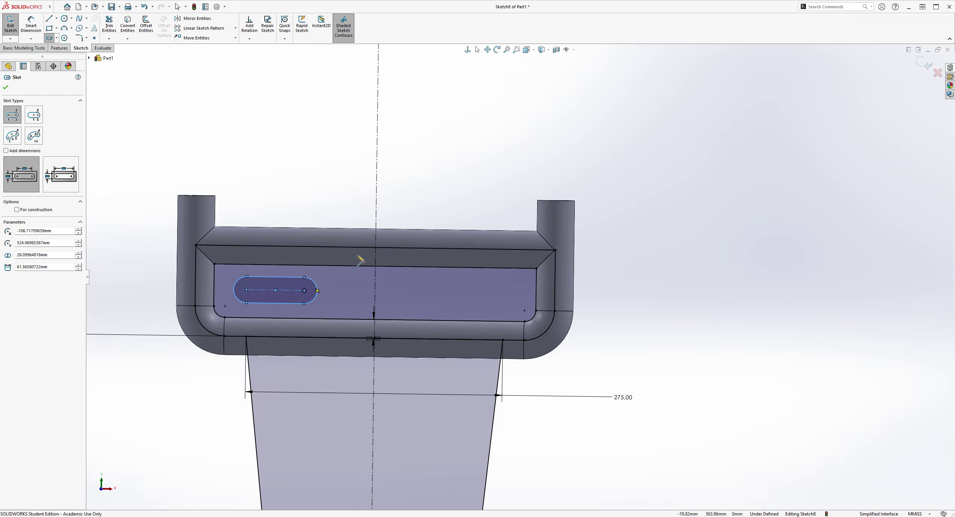
key("Escape")
Step: Mirror the slot about the vertical centreline, keeping the original
left_click(196, 18)
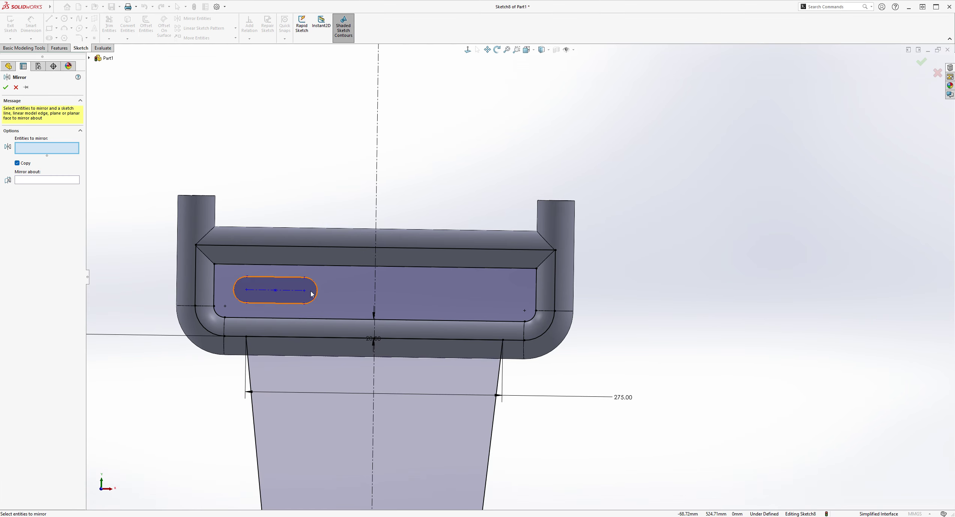
left_click(31, 182)
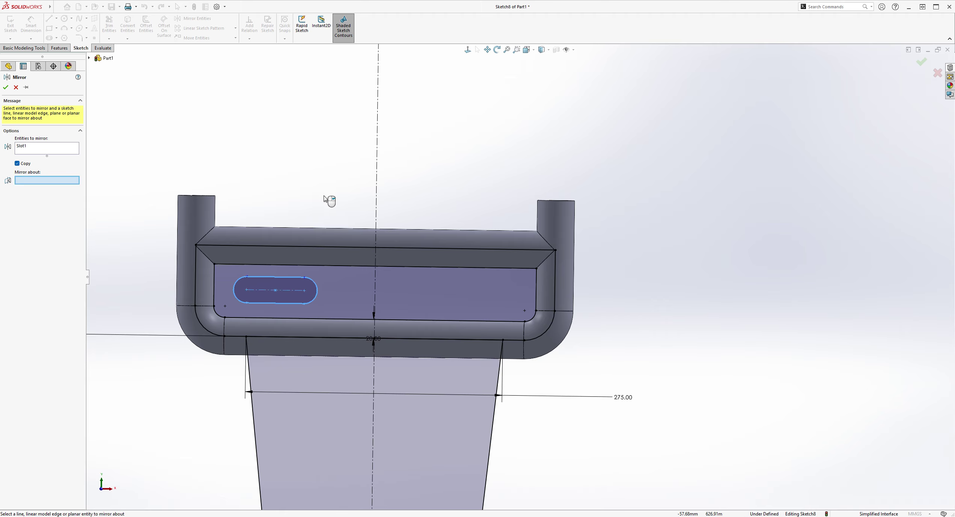
left_click(376, 205)
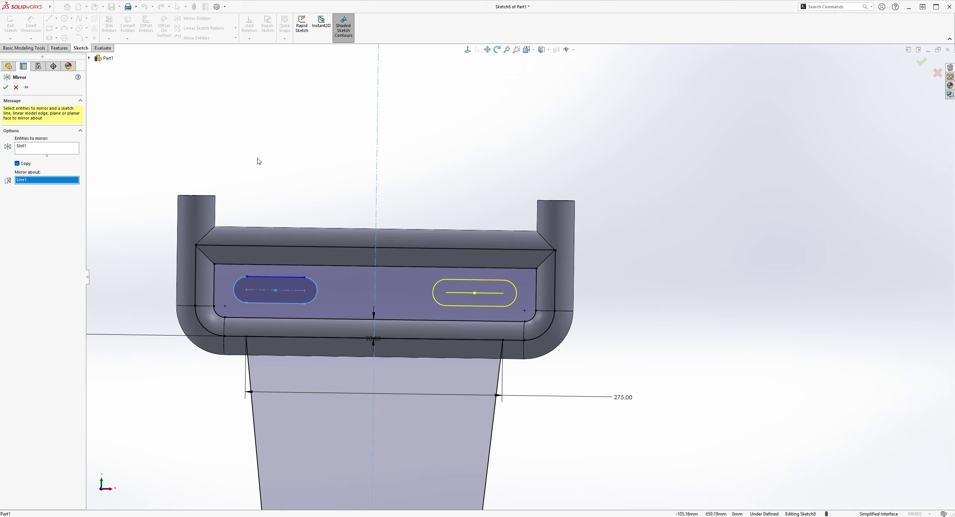
left_click(6, 88)
Step: Dimension the vertical distance from the origin to the centre of the slot left of the centreline as 523 mm
left_click(28, 26)
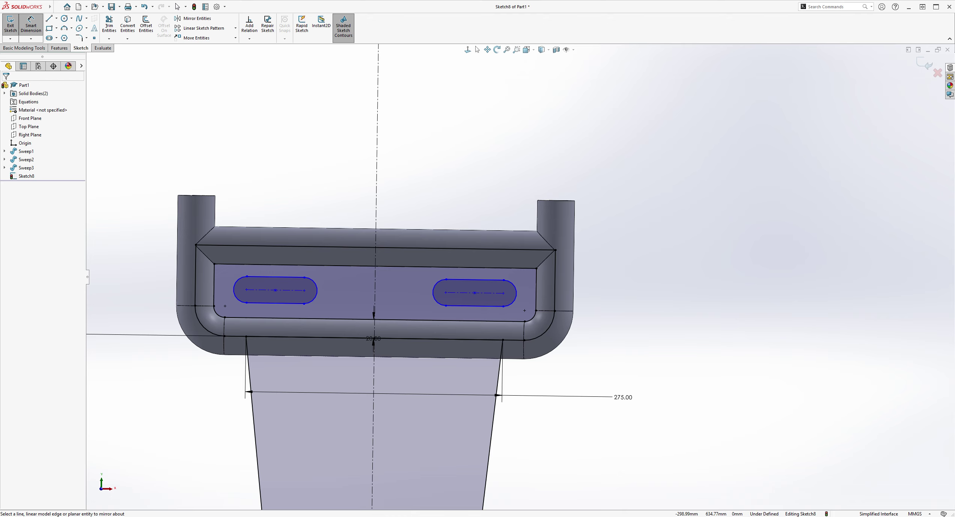
key("Escape")
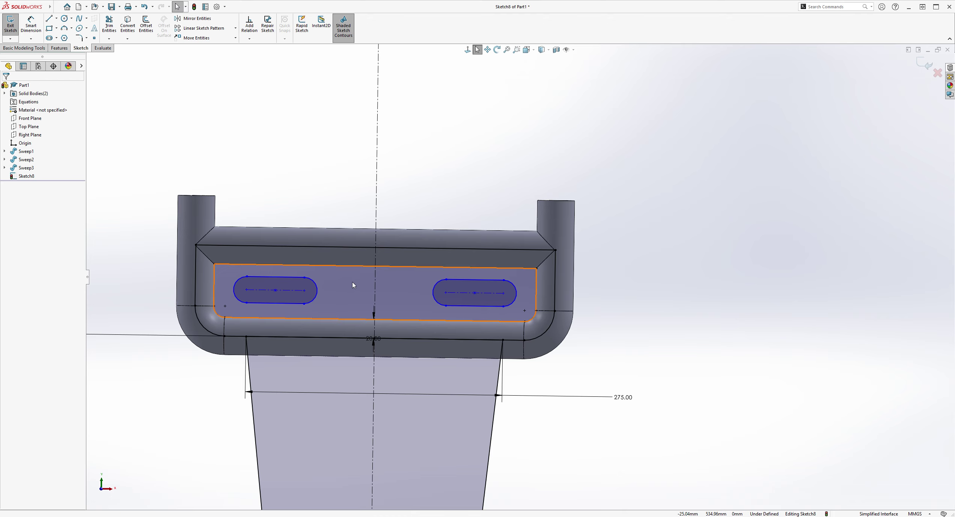
left_click(32, 28)
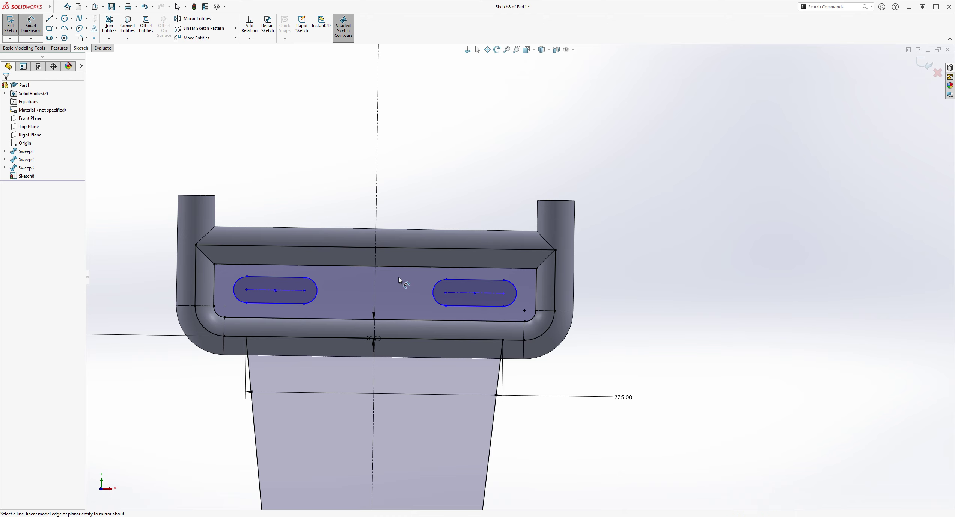
left_click(280, 290)
scroll(418, 419, "up", 6)
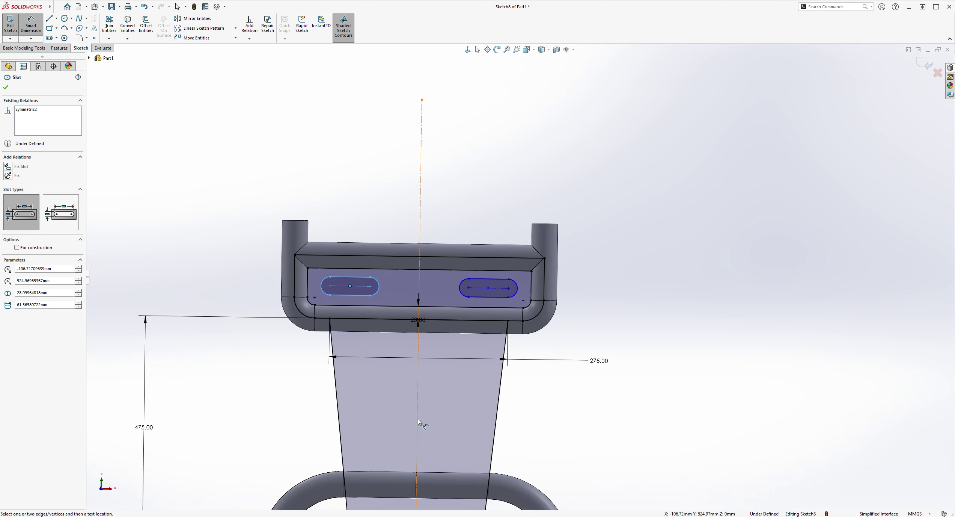
scroll(493, 438, "down", 3)
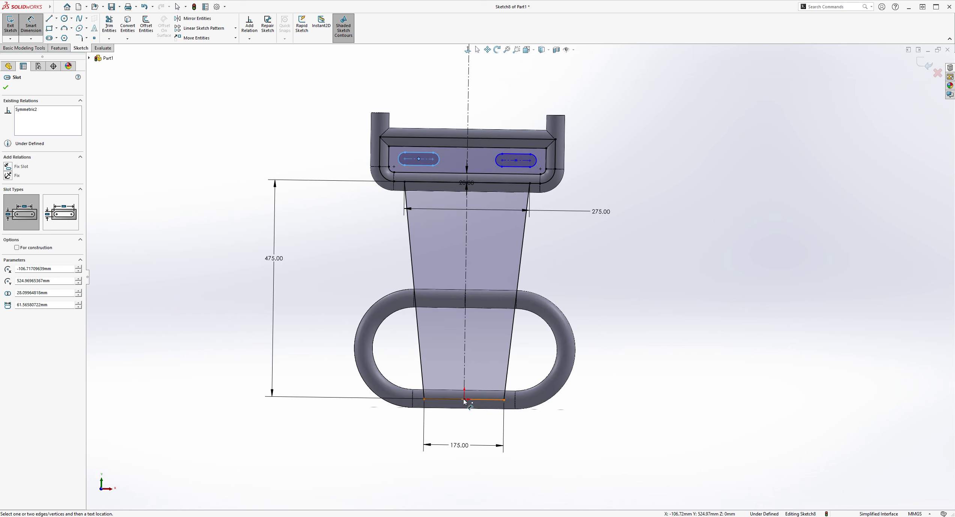
scroll(468, 400, "down", 5)
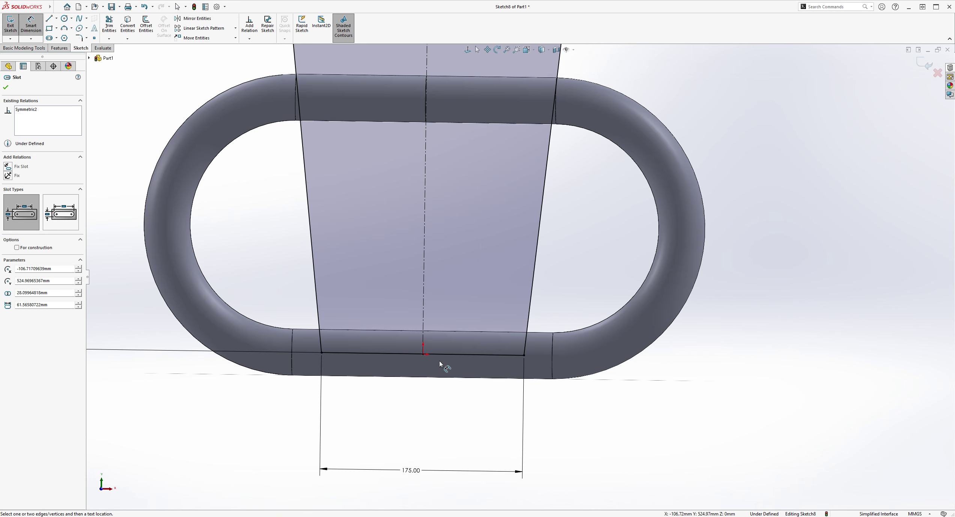
left_click(423, 354)
scroll(520, 277, "up", 5)
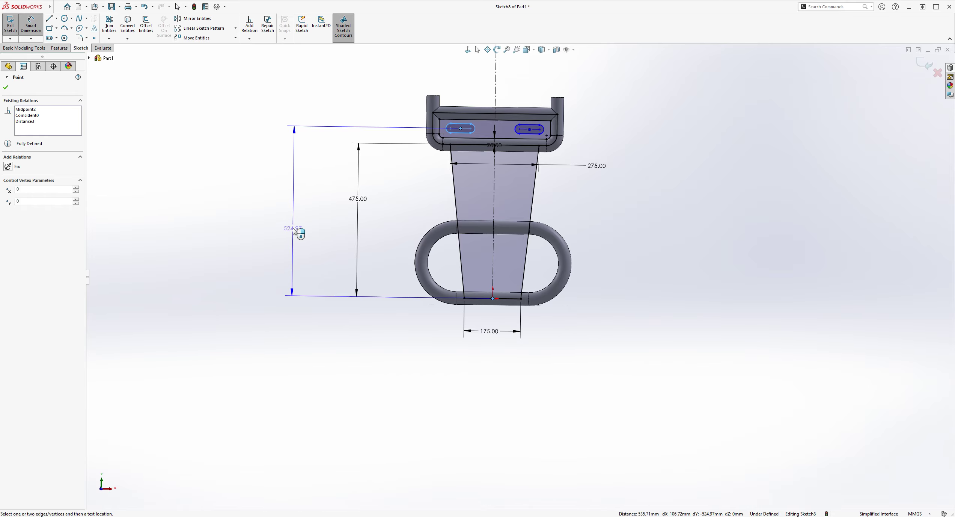
left_click(298, 222)
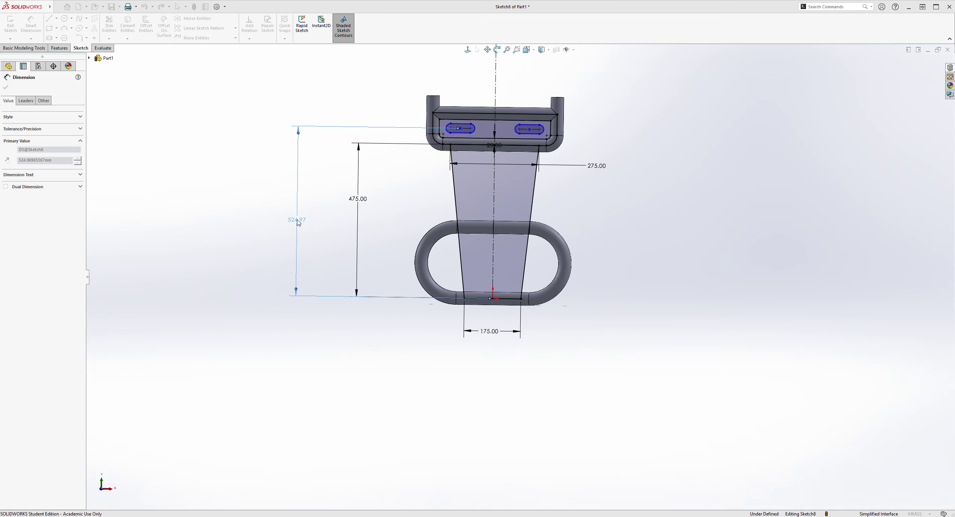
type("523")
key("Return")
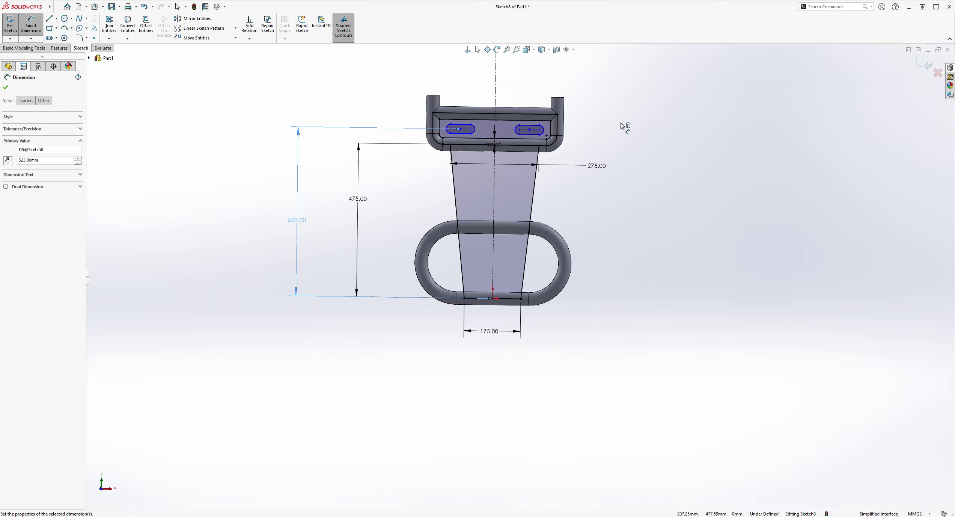
Step: Dimension the distance between the inner arc centres of the two mirrored slots as 120 mm
scroll(670, 108, "up", 1)
scroll(656, 114, "down", 3)
scroll(428, 198, "down", 1)
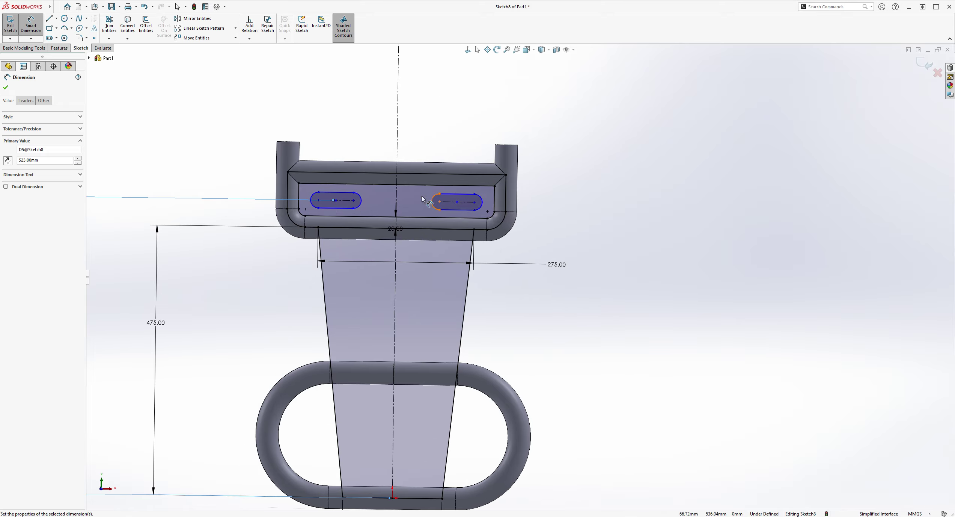
scroll(486, 207, "up", 2)
key("Escape")
scroll(485, 205, "down", 2)
key("d")
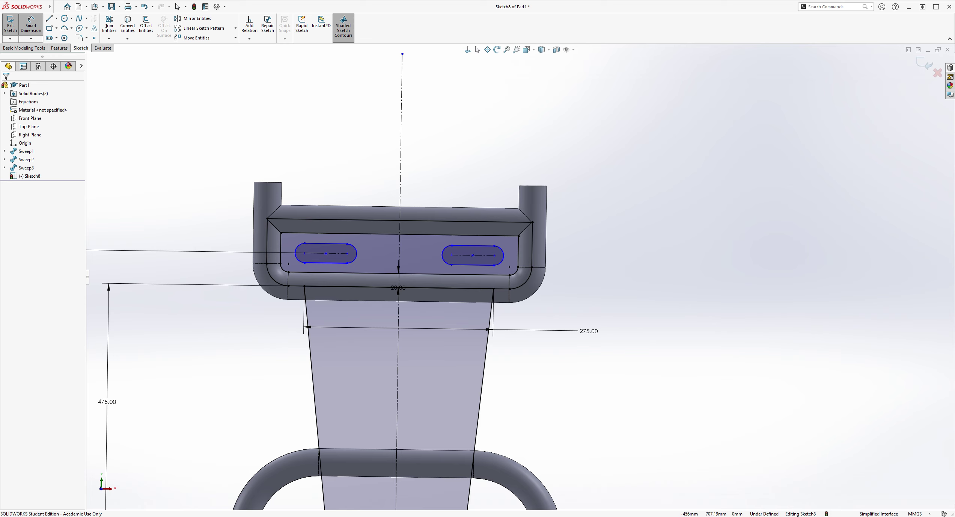
left_click(348, 254)
left_click(452, 255)
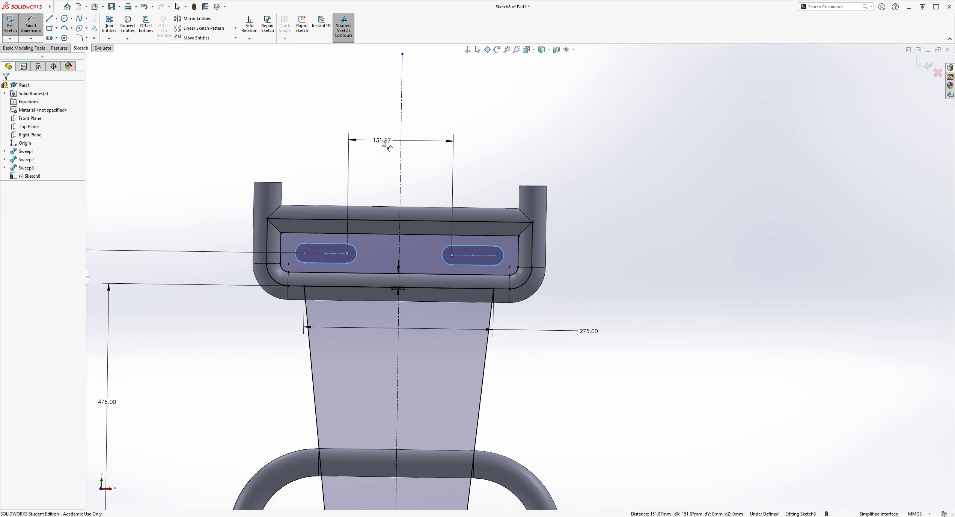
left_click(383, 142)
type("120")
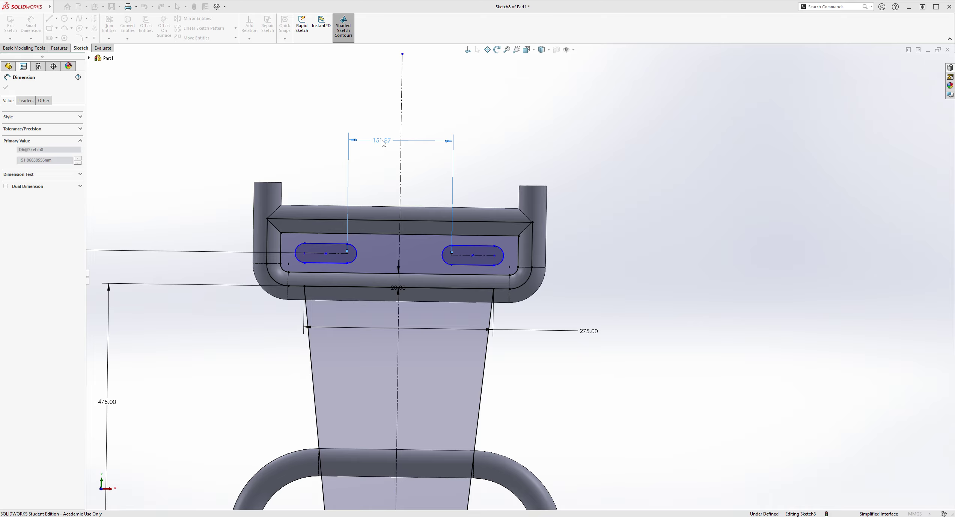
key("Return")
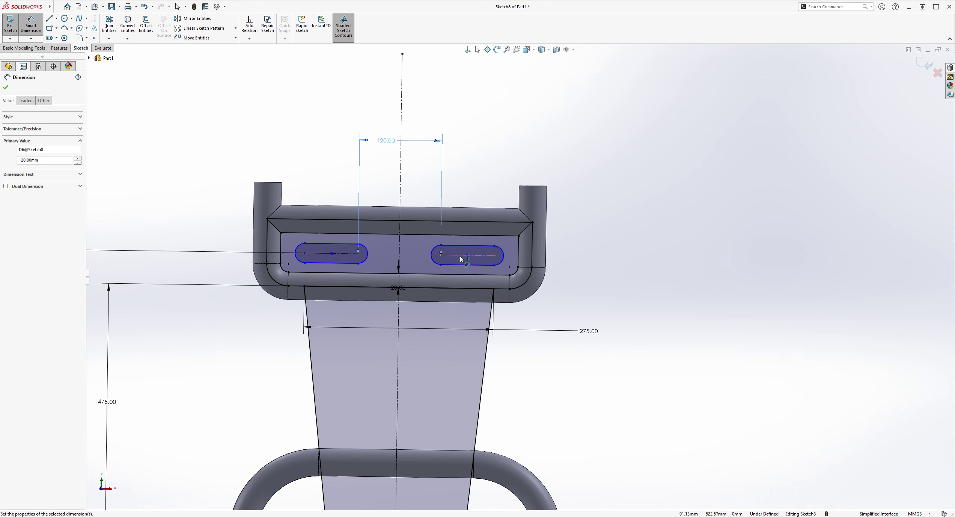
Step: Dimension the centre-to-centre length of the slot right of the centreline as 50 mm
left_click(447, 256)
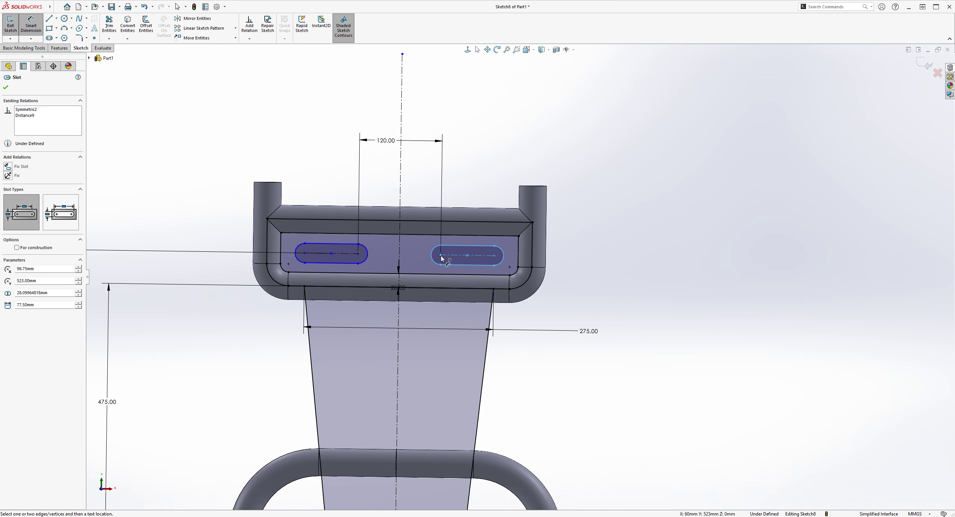
left_click(495, 256)
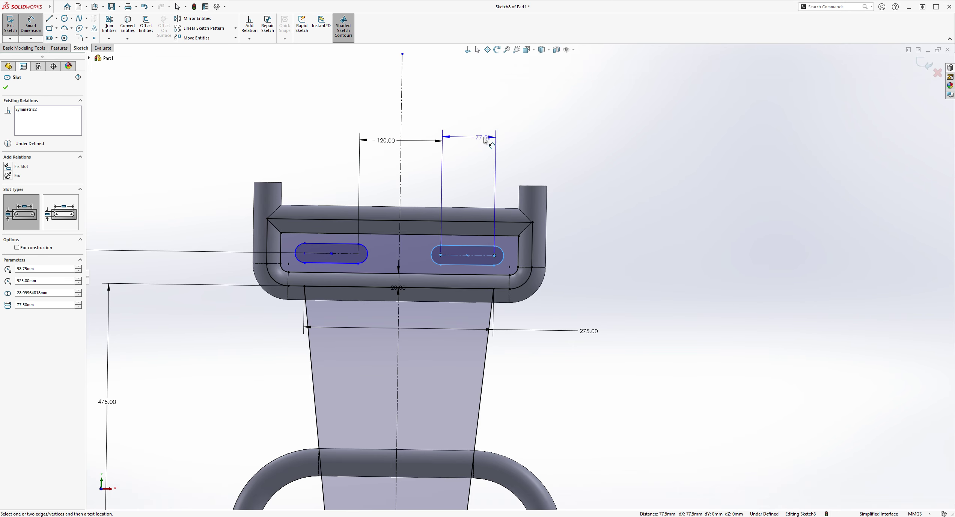
left_click(551, 136)
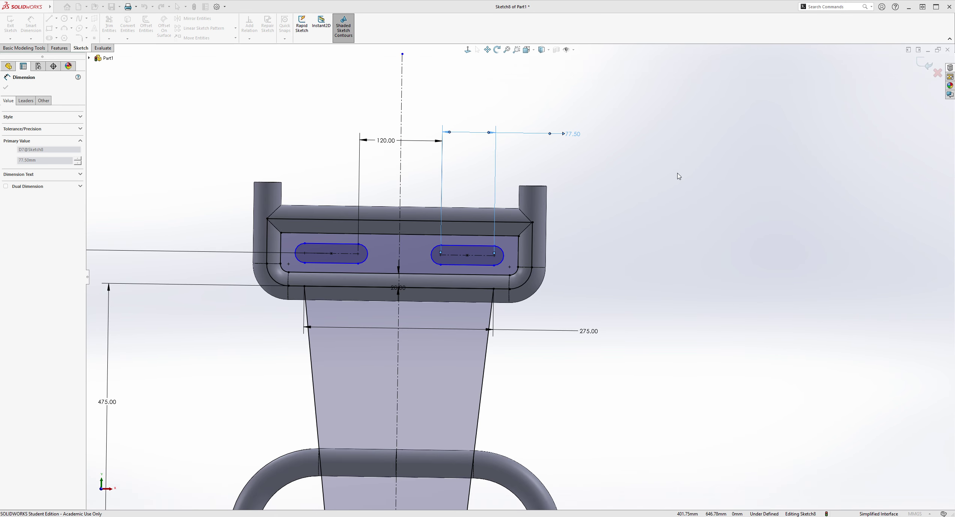
type("50")
key("Return")
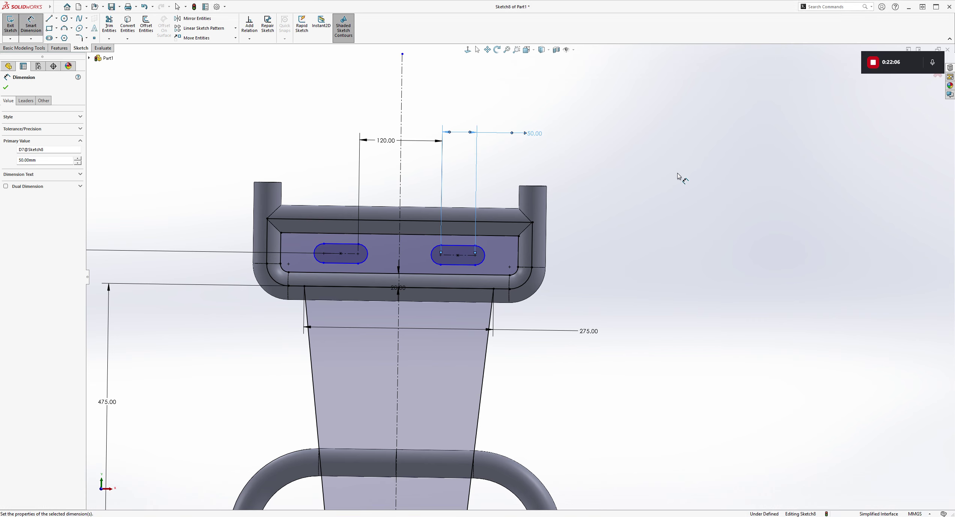
key("Escape")
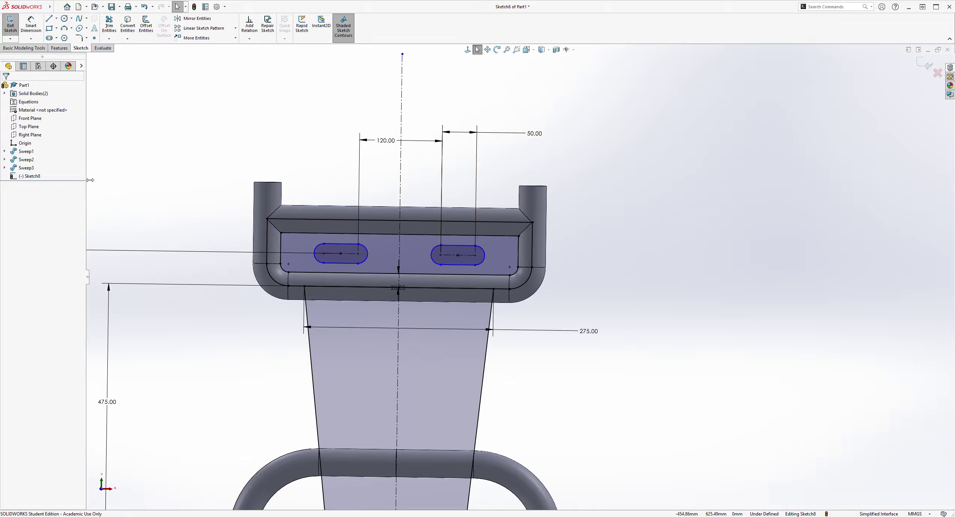
Step: Dimension the slot width between its two straight edges right of the centreline as 35 mm
left_click(30, 24)
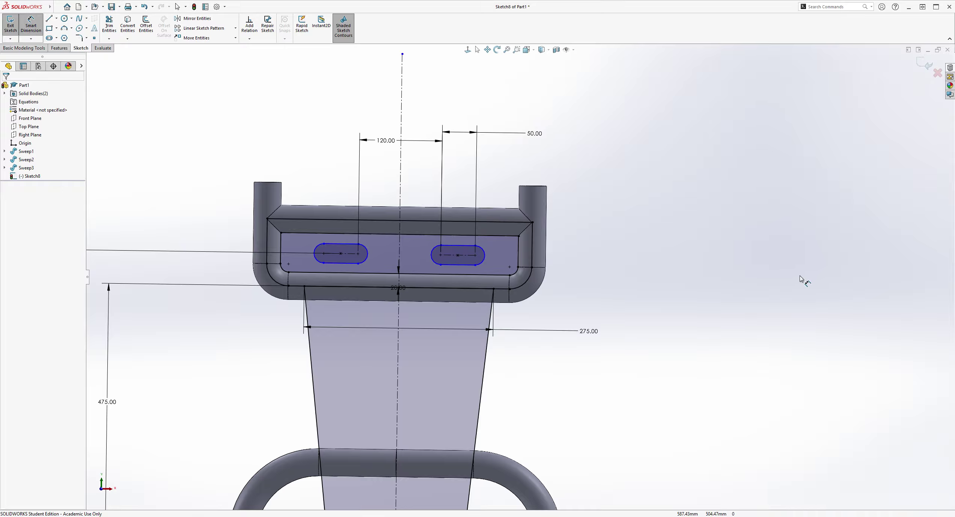
left_click(463, 247)
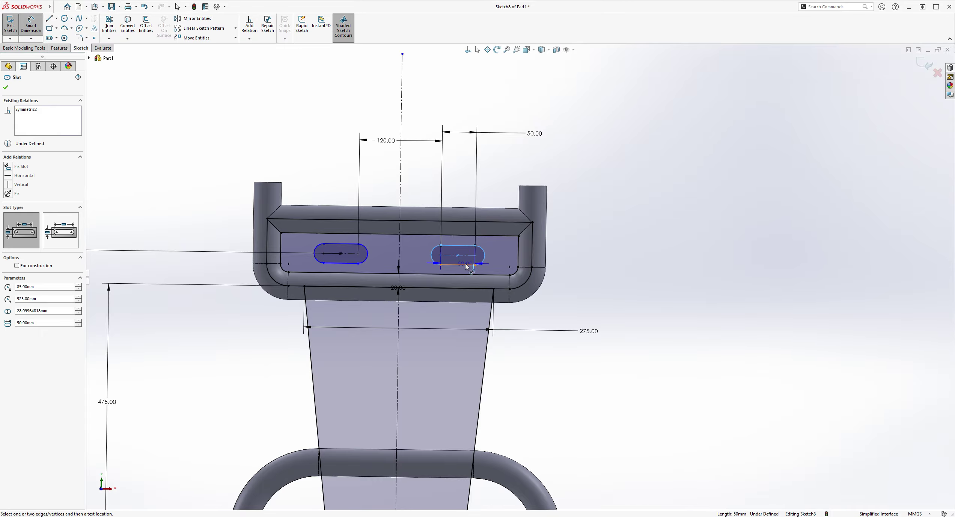
left_click(465, 264)
left_click(588, 258)
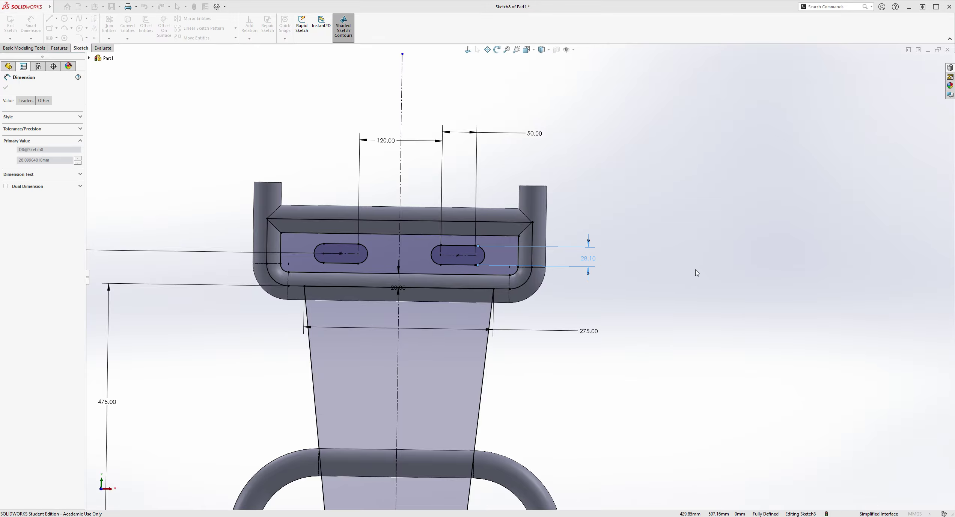
key("Return")
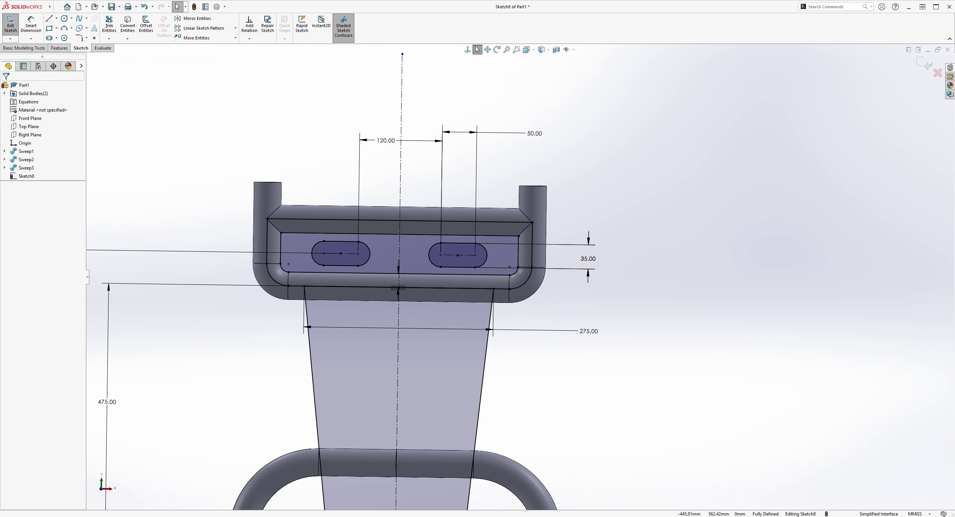
Step: Start a boss extrude of the current profile sketch with the Mid Plane end condition
scroll(588, 259, "up", 4)
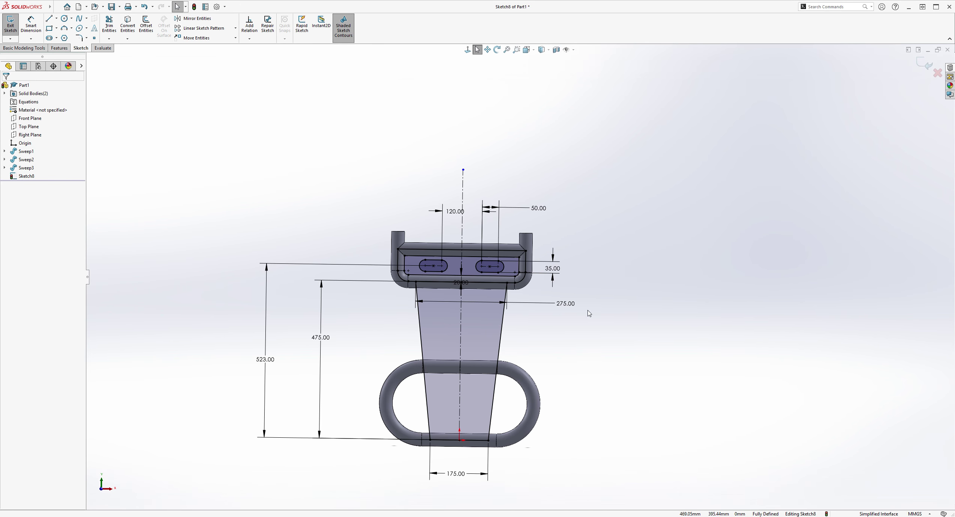
scroll(589, 326, "down", 2)
mouse_move(601, 315)
middle_mouse_down()
mouse_move(585, 326)
mouse_move(619, 321)
mouse_move(602, 324)
middle_mouse_up()
scroll(522, 278, "down", 2)
scroll(520, 277, "up", 2)
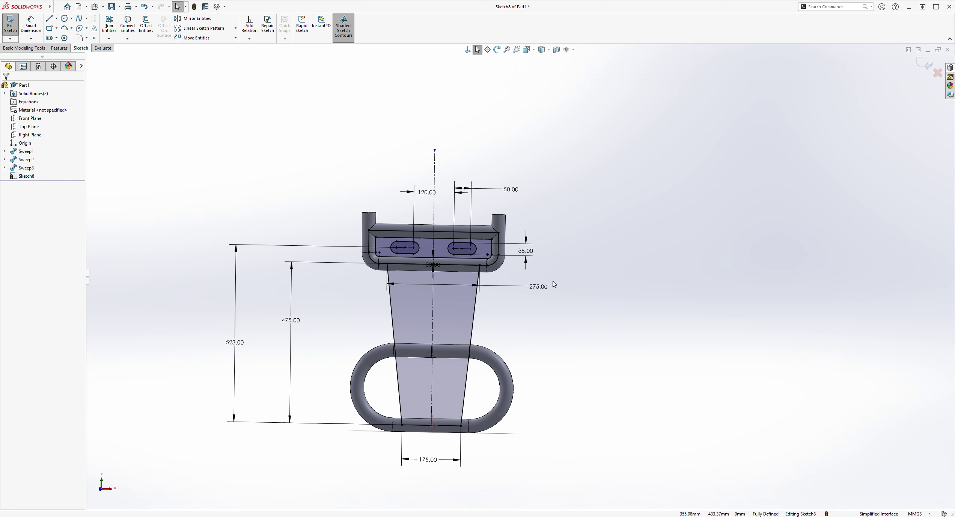
scroll(571, 251, "down", 1)
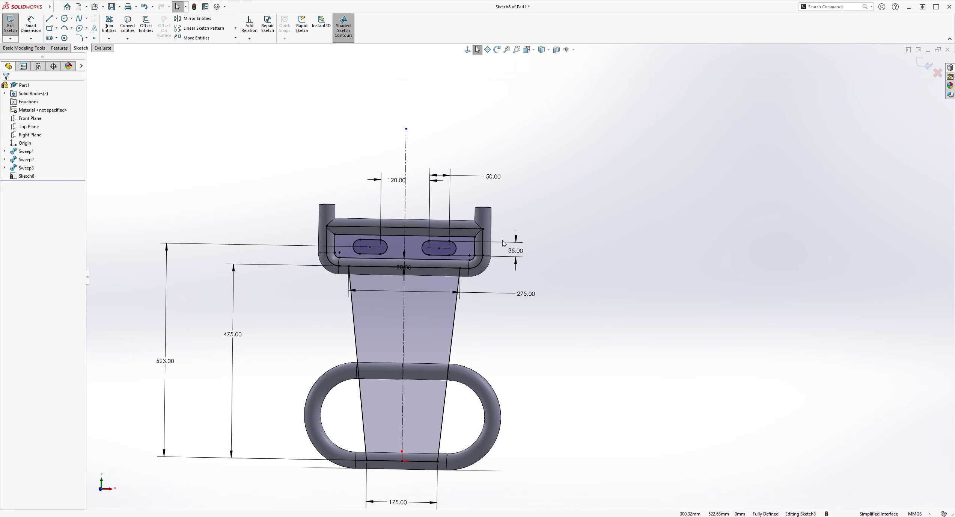
left_click(59, 47)
left_click(14, 24)
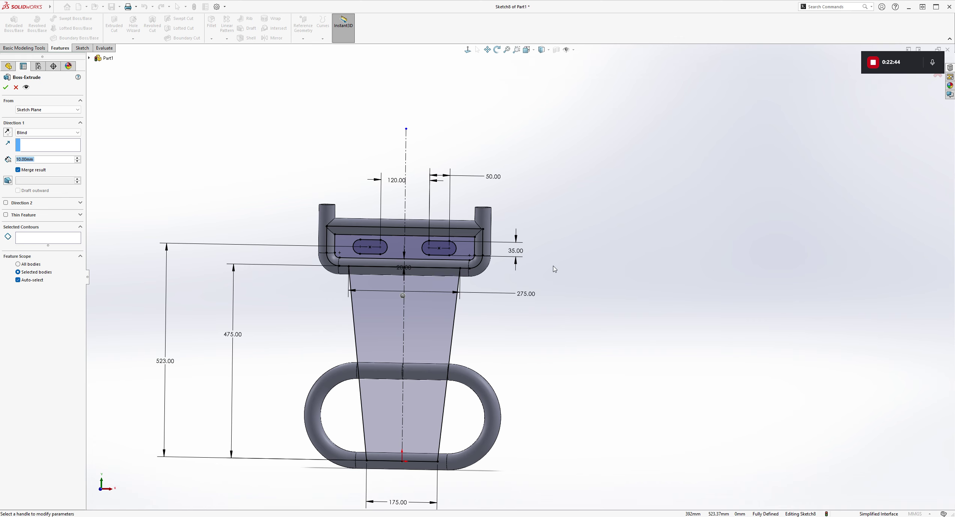
mouse_move(575, 278)
middle_mouse_down()
mouse_move(576, 316)
mouse_move(553, 333)
mouse_move(635, 345)
middle_mouse_up()
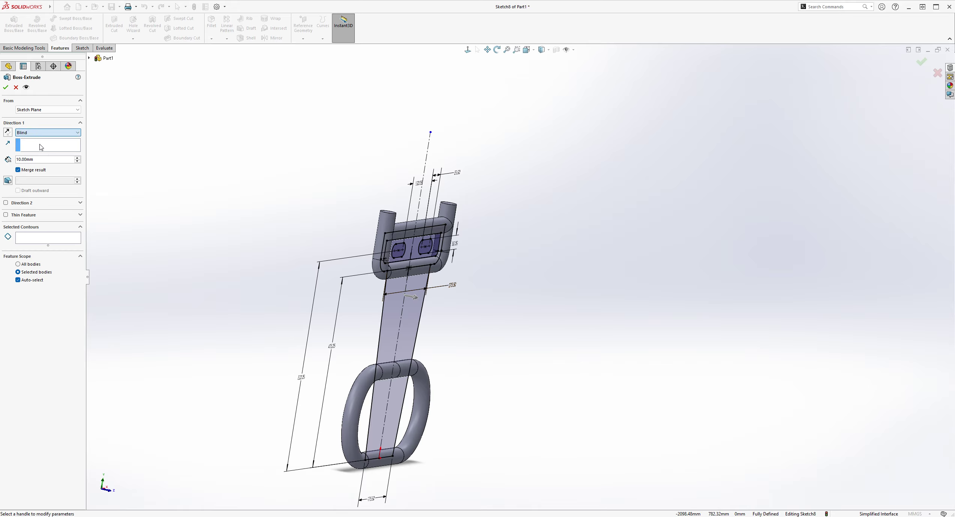
key("m")
left_click(33, 160)
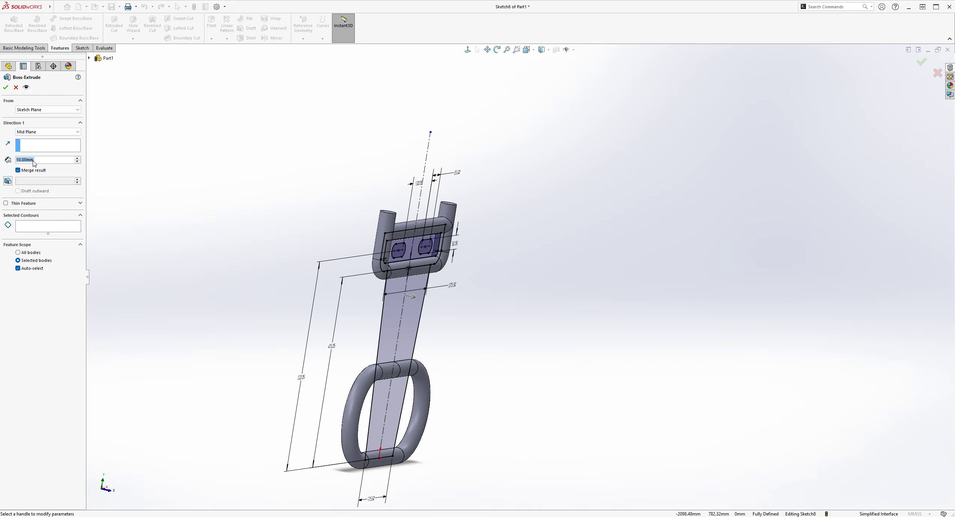
middle_click_drag(572, 301, 500, 310)
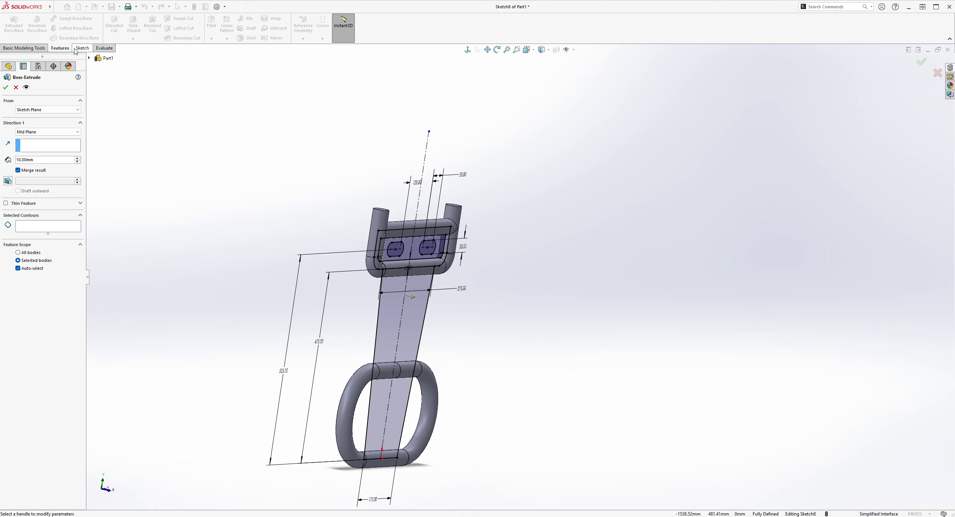
Step: Set the extrusion depth to 22 mm and extrude only the tapered region between the U-shaped bar and the ring
double_click(23, 160)
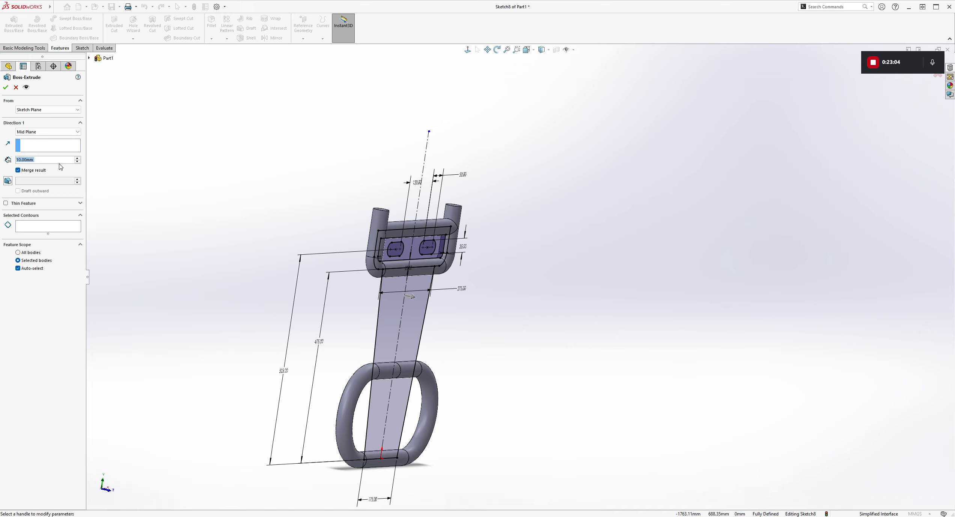
type("22")
key("Return")
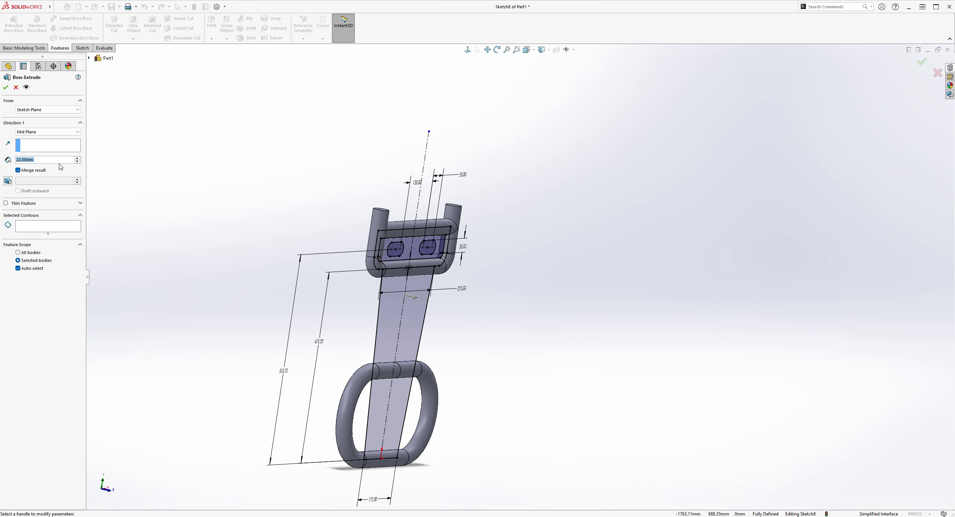
left_click(48, 229)
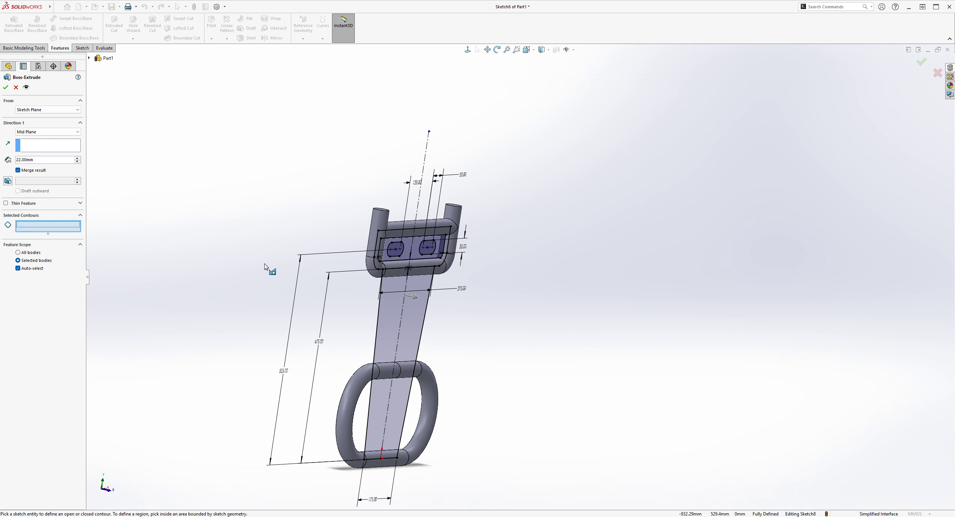
left_click(385, 310)
mouse_move(572, 376)
middle_mouse_down()
mouse_move(491, 352)
mouse_move(506, 319)
mouse_move(505, 354)
mouse_move(629, 352)
mouse_move(556, 348)
mouse_move(539, 359)
middle_mouse_up()
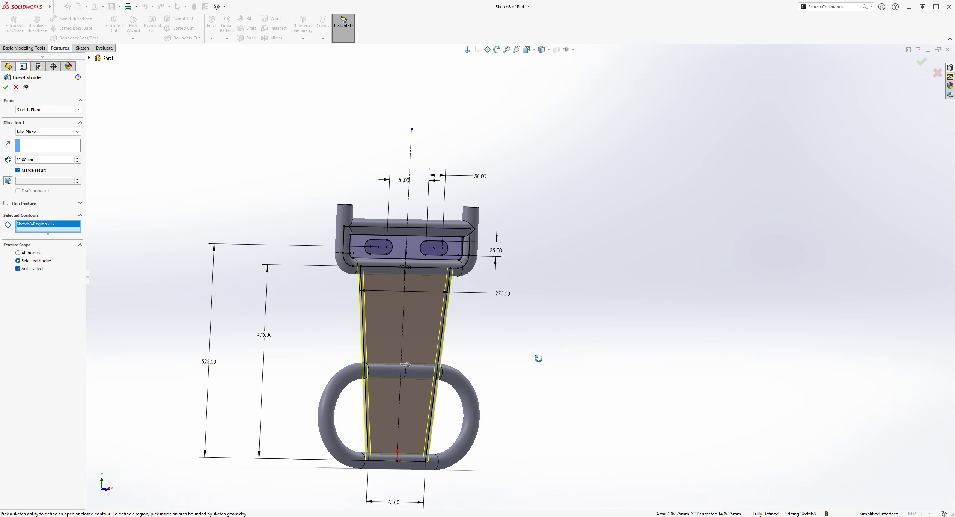
key("Return")
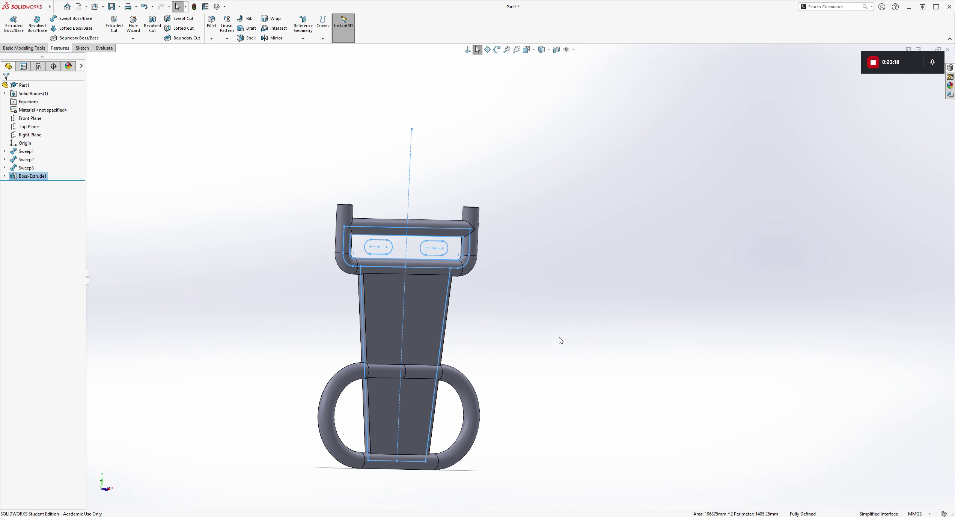
Step: Examine from several angles how the tapered plate meets the ring and the U-shaped bar
left_click(537, 347)
mouse_move(537, 348)
middle_mouse_down()
mouse_move(548, 356)
mouse_move(489, 436)
mouse_move(444, 469)
middle_mouse_up()
scroll(481, 451, "up", 4)
scroll(442, 458, "up", 5)
middle_click_drag(522, 441, 390, 409)
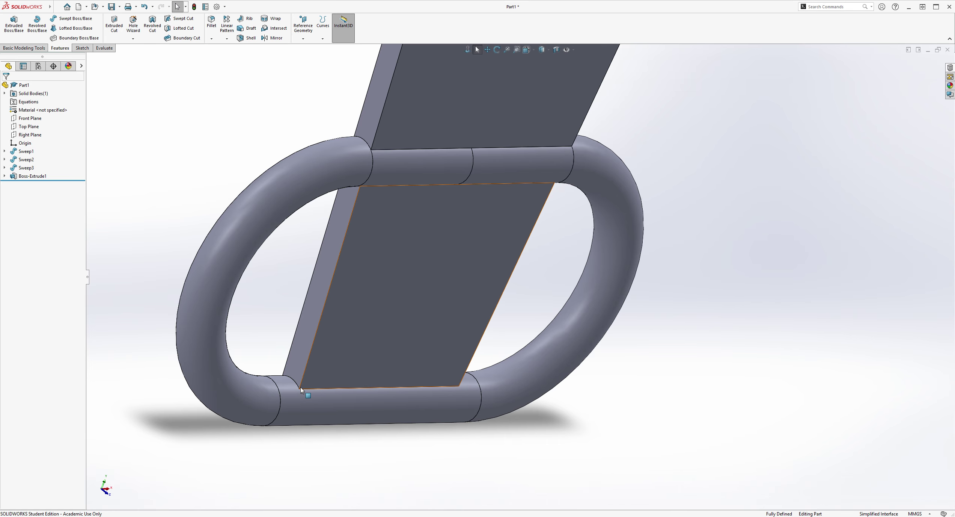
middle_click_drag(294, 401, 506, 425)
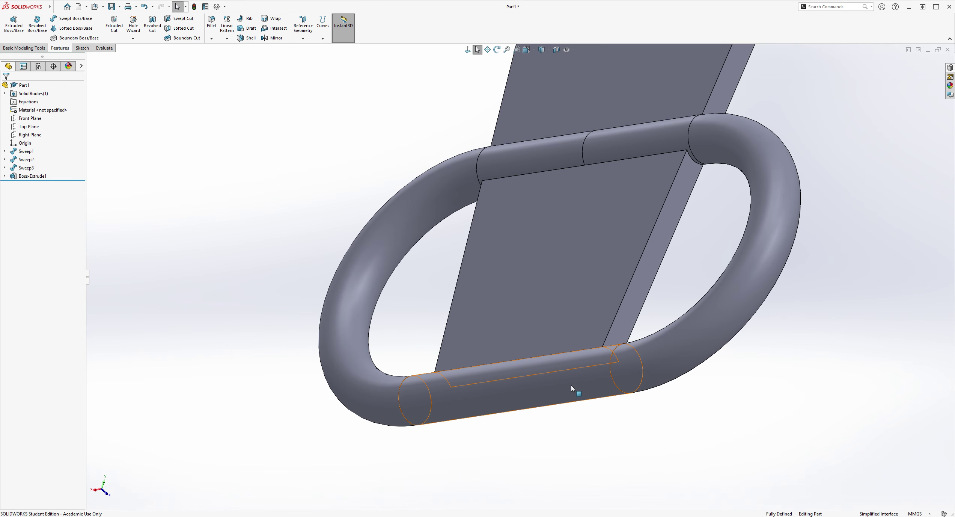
middle_click_drag(448, 422, 802, 344)
scroll(806, 323, "up", 3)
scroll(653, 172, "down", 5)
middle_click_drag(653, 172, 785, 213)
scroll(785, 214, "up", 6)
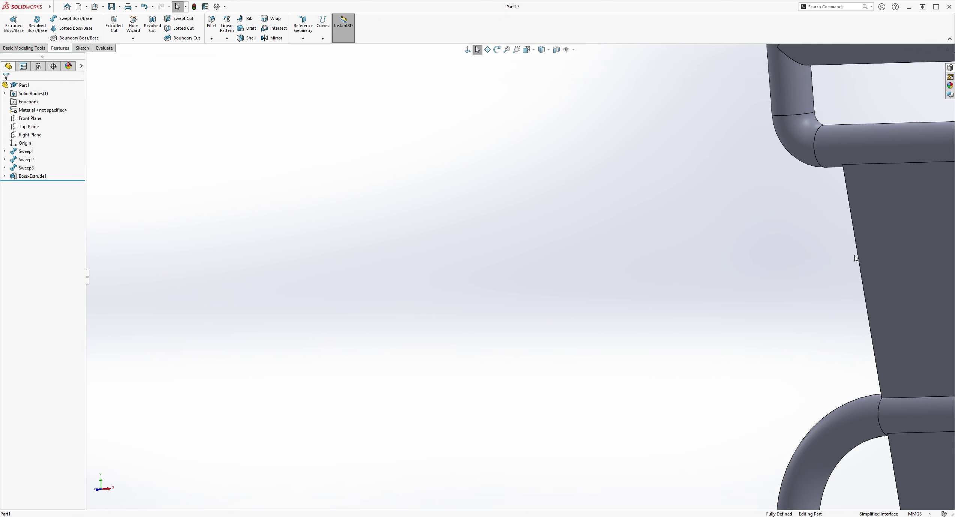
scroll(825, 272, "down", 2)
middle_click_drag(823, 278, 831, 277)
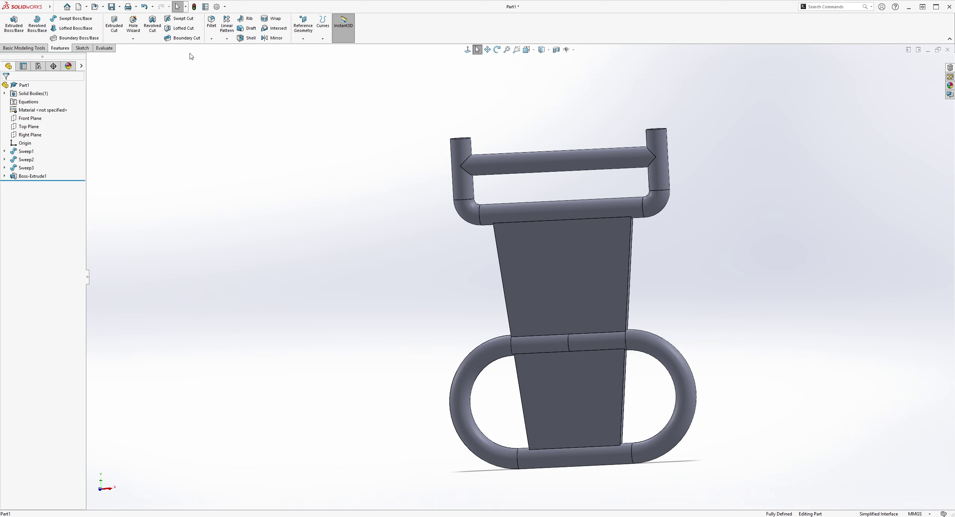
Step: Start another mid-plane boss extrude from the tapered plate's sketch, set its depth to 6 mm and clear its contour selection
left_click(15, 25)
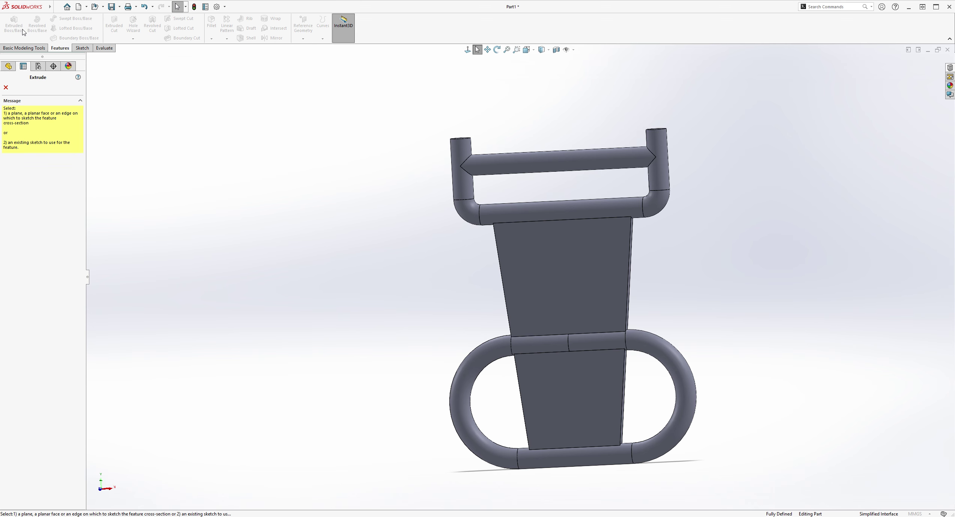
left_click(89, 57)
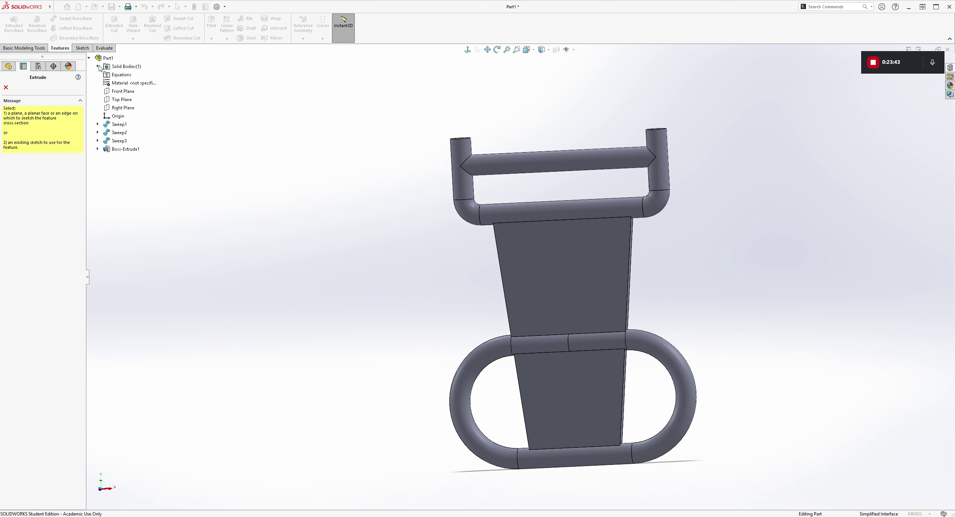
left_click(98, 148)
left_click(128, 157)
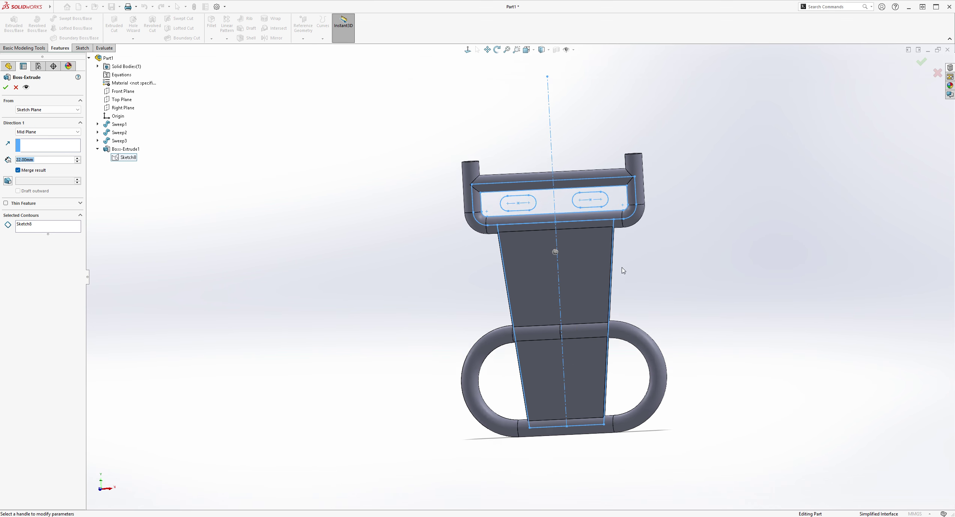
scroll(630, 219, "down", 3)
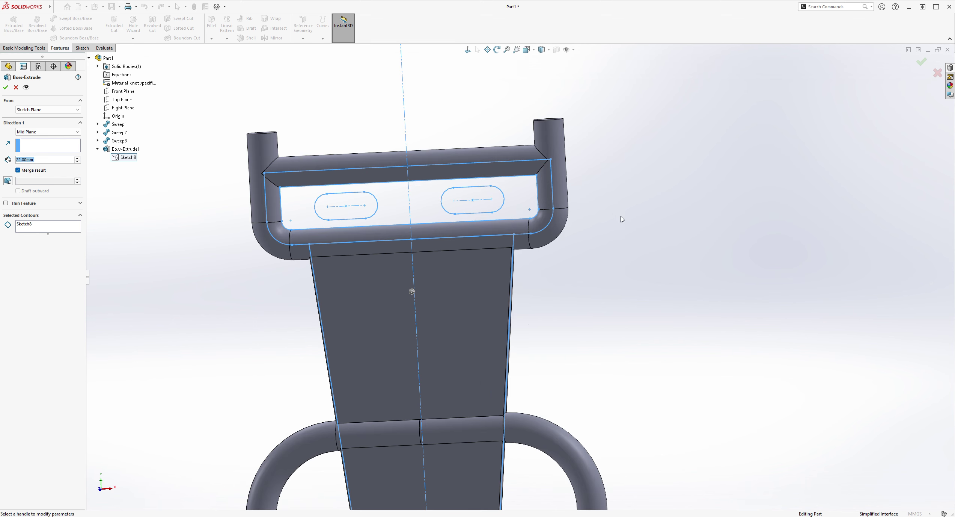
double_click(27, 160)
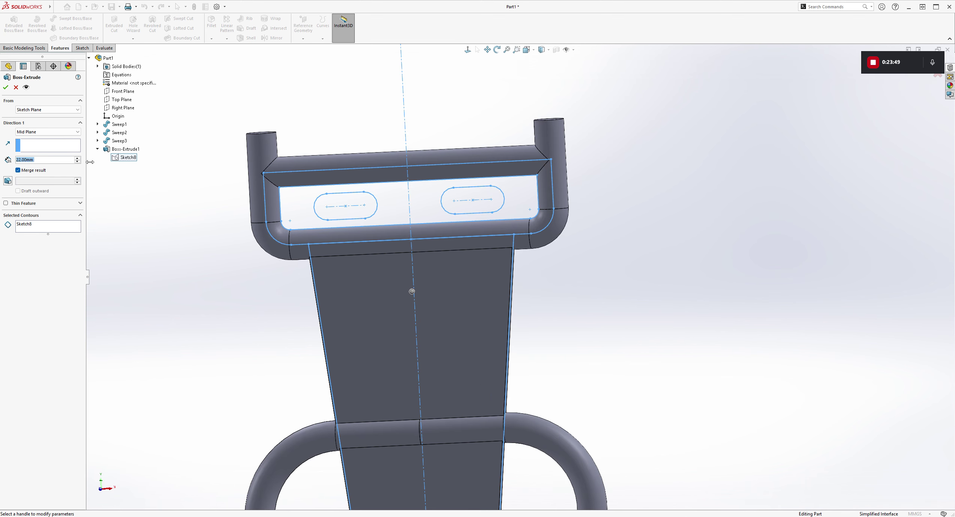
type("6")
key("Return")
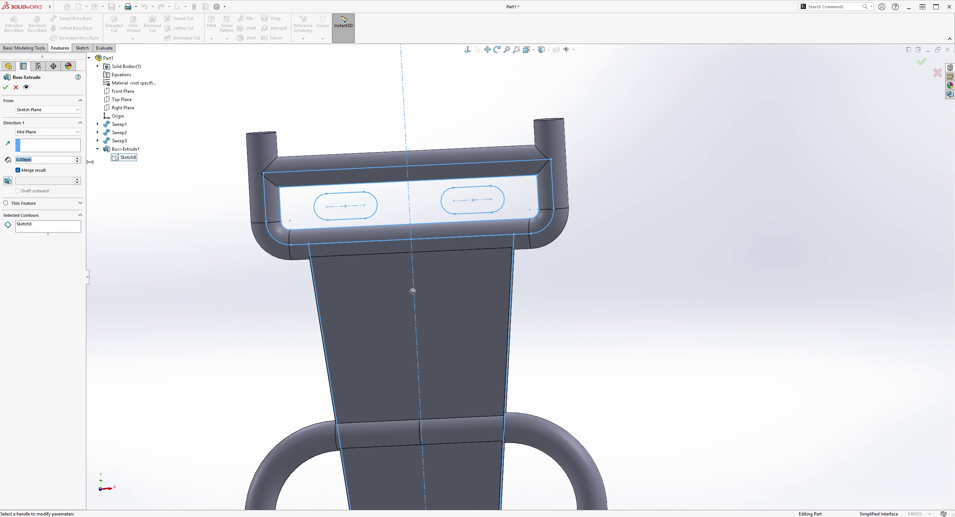
left_click(35, 225)
key("Delete")
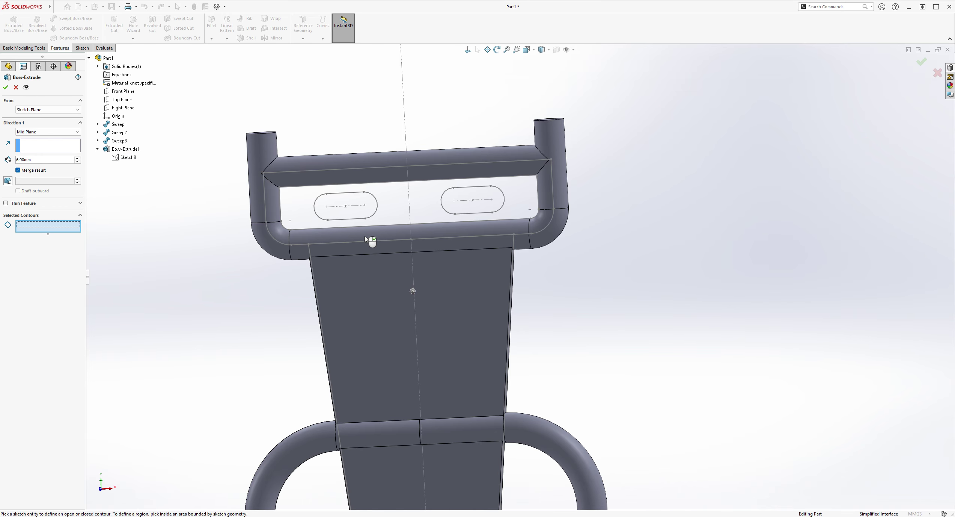
left_click(348, 235)
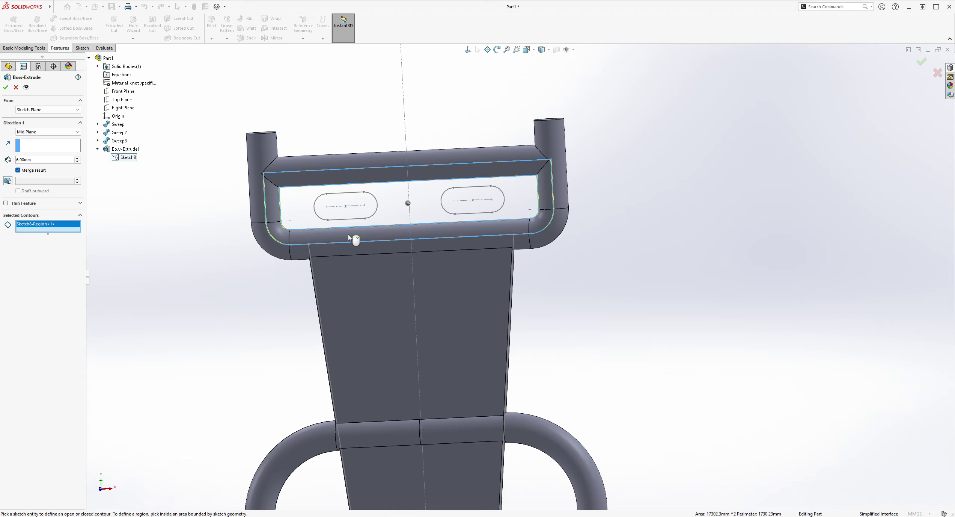
left_click(372, 227)
mouse_move(549, 251)
middle_mouse_down()
mouse_move(622, 251)
mouse_move(591, 254)
middle_mouse_up()
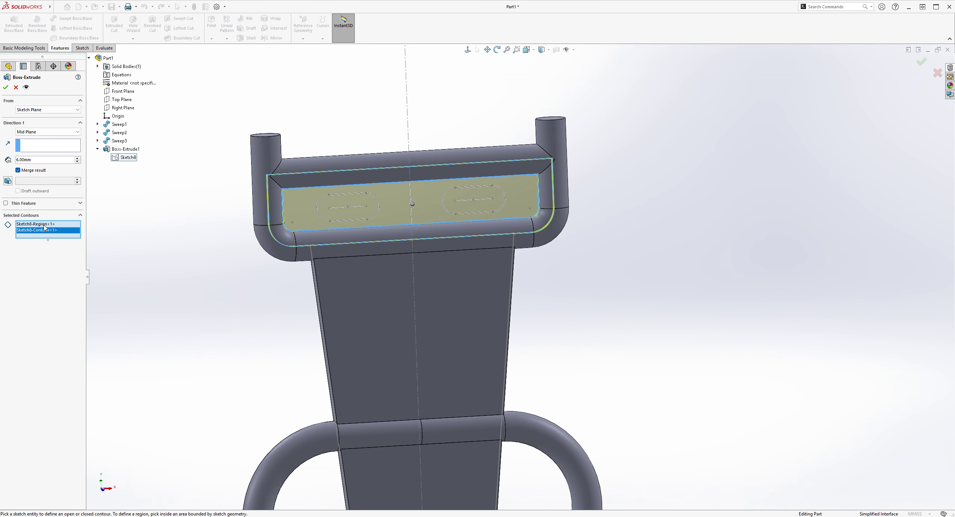
key("Delete")
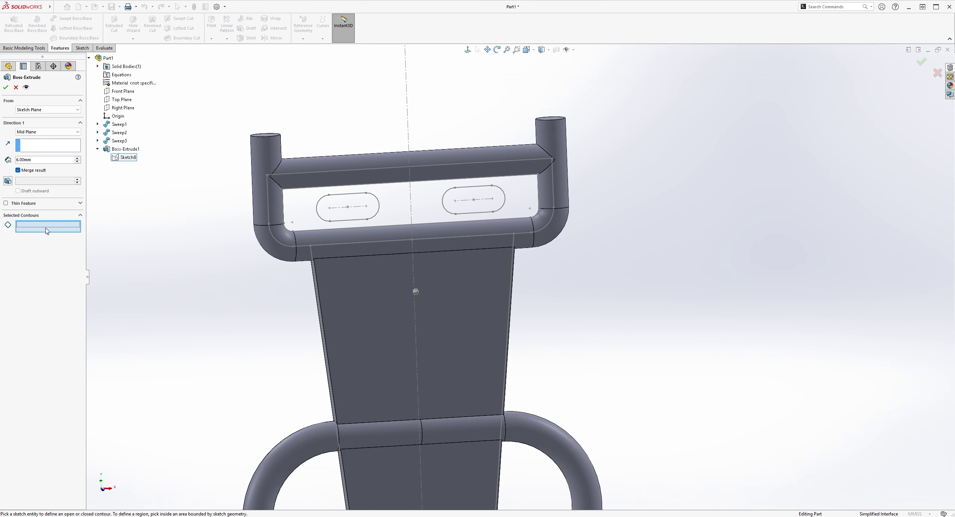
left_click(341, 235)
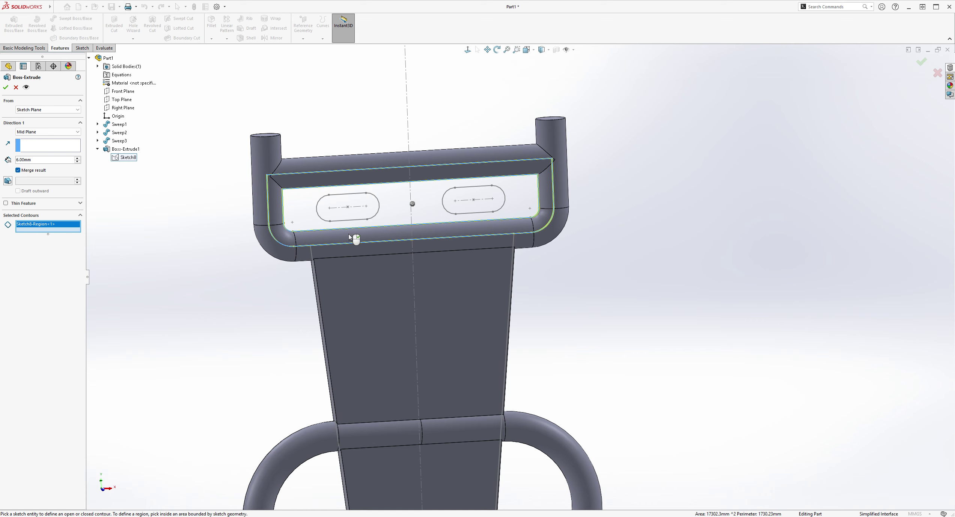
left_click(359, 217)
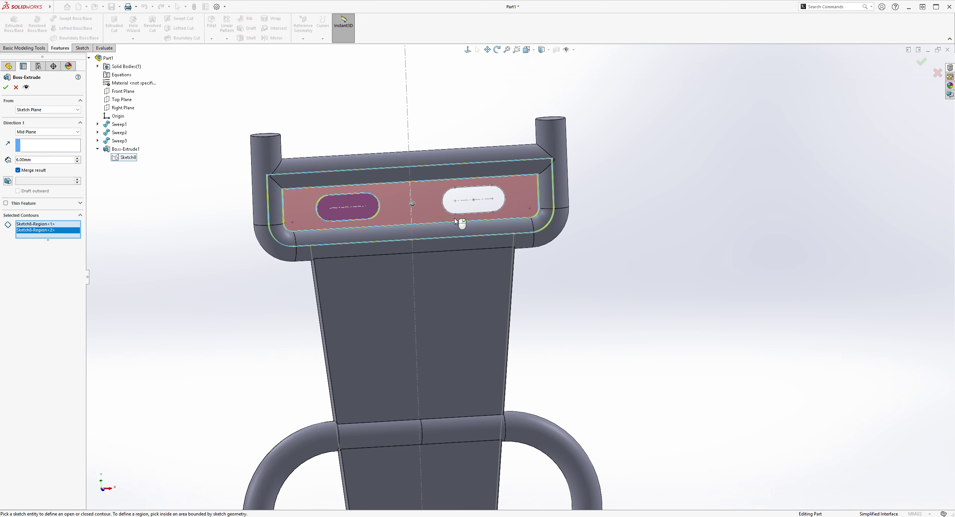
right_click(37, 228)
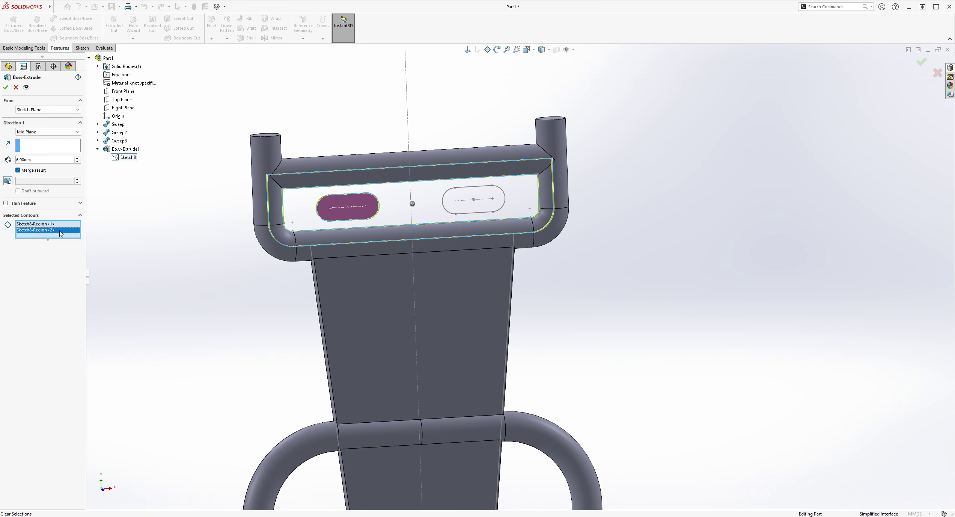
left_click(53, 231)
scroll(376, 226, "down", 4)
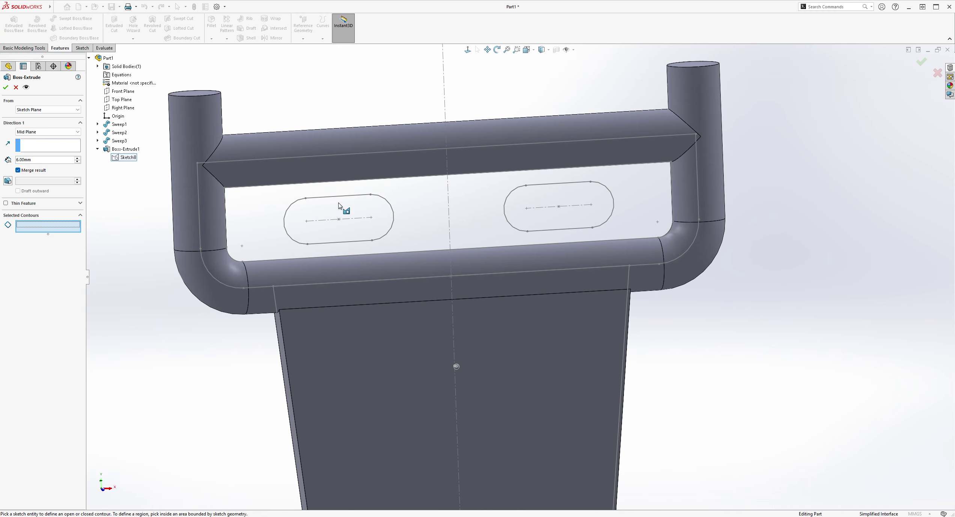
Step: Extrude the upper panel using its outer contour along the bar centrelines together with the two slot regions as selected contours
left_click(198, 210)
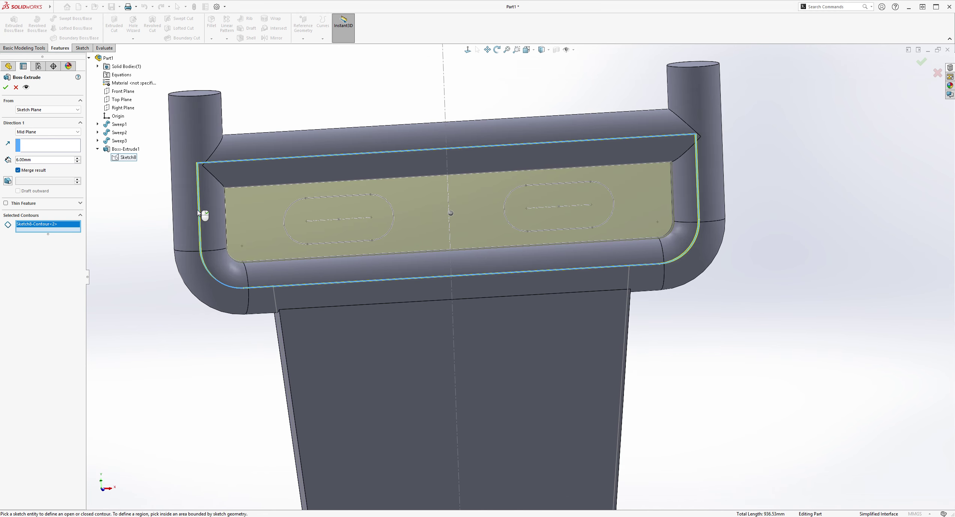
scroll(368, 330, "up", 2)
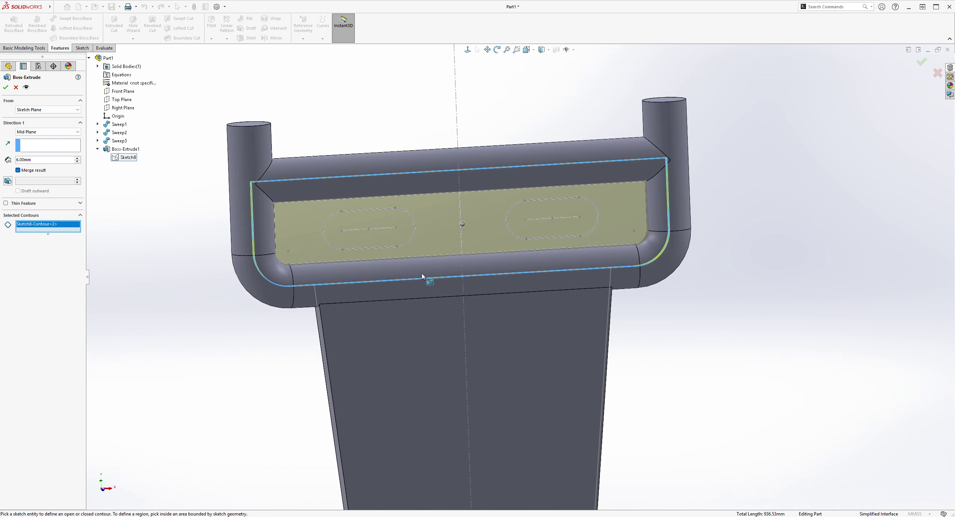
left_click(385, 244)
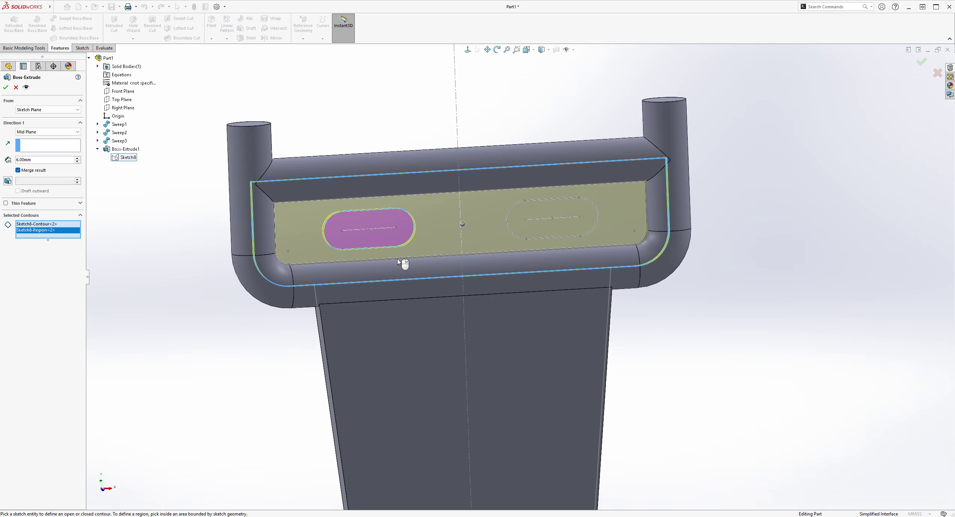
left_click(547, 232)
scroll(663, 396, "up", 2)
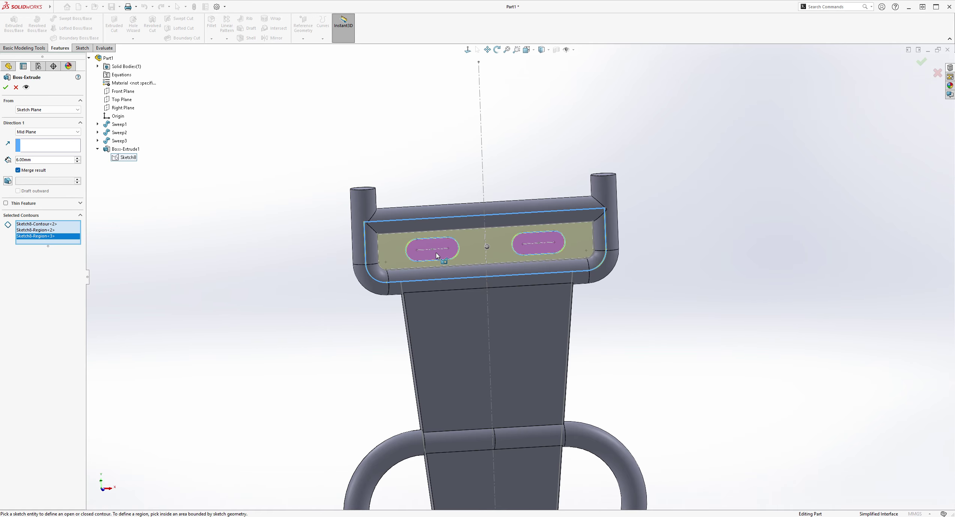
left_click(5, 87)
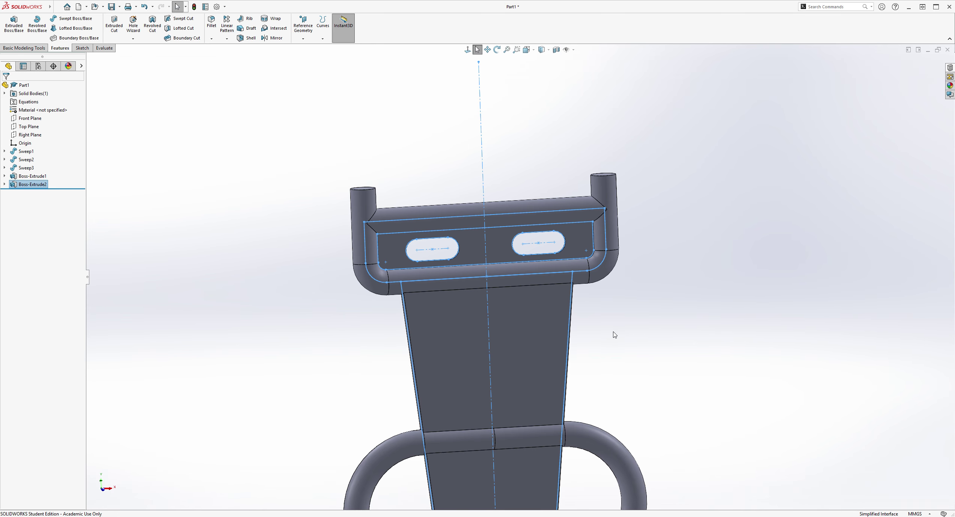
Step: Examine the slotted upper panel and its joints with the bars from several angles
left_click(654, 329)
mouse_move(625, 323)
middle_mouse_down()
mouse_move(590, 363)
mouse_move(478, 260)
middle_mouse_up()
scroll(466, 255, "down", 10)
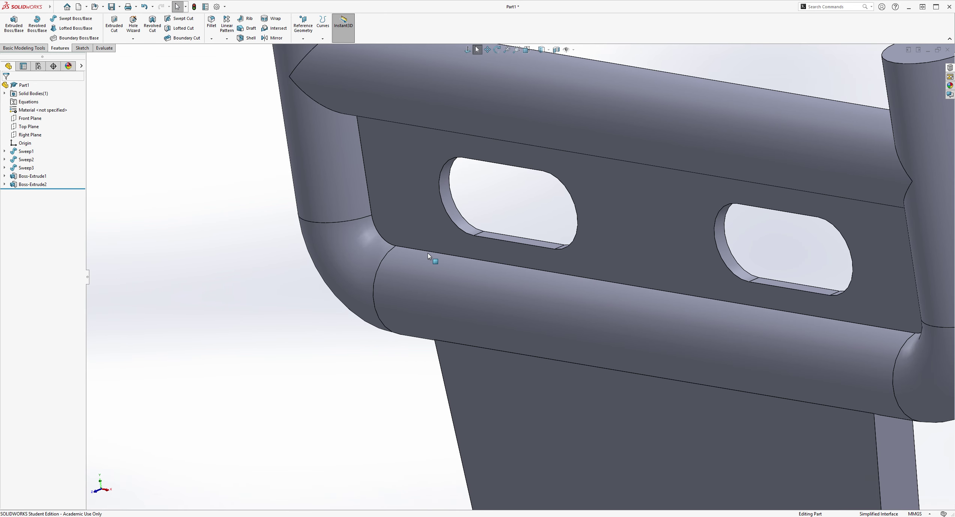
middle_click_drag(427, 240, 710, 316)
scroll(709, 307, "down", 3)
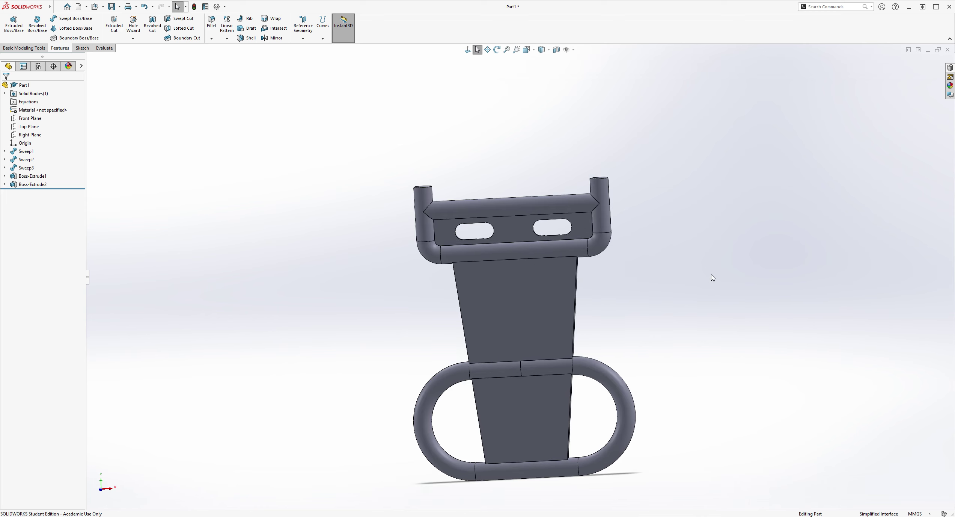
middle_click_drag(631, 319, 608, 366)
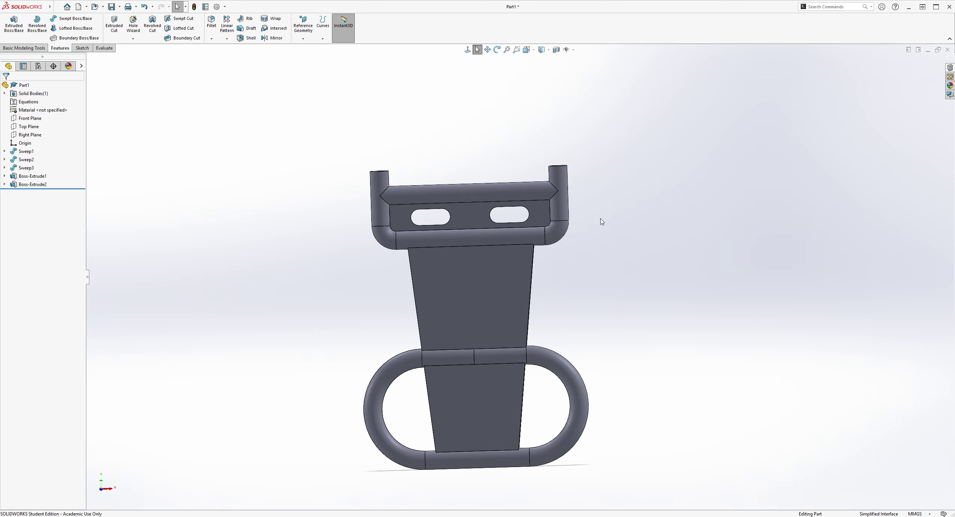
Step: Fillet the edges where one face of the slotted upper panel meets the U-shaped bar and crossbar with a 5 mm radius
left_click(212, 23)
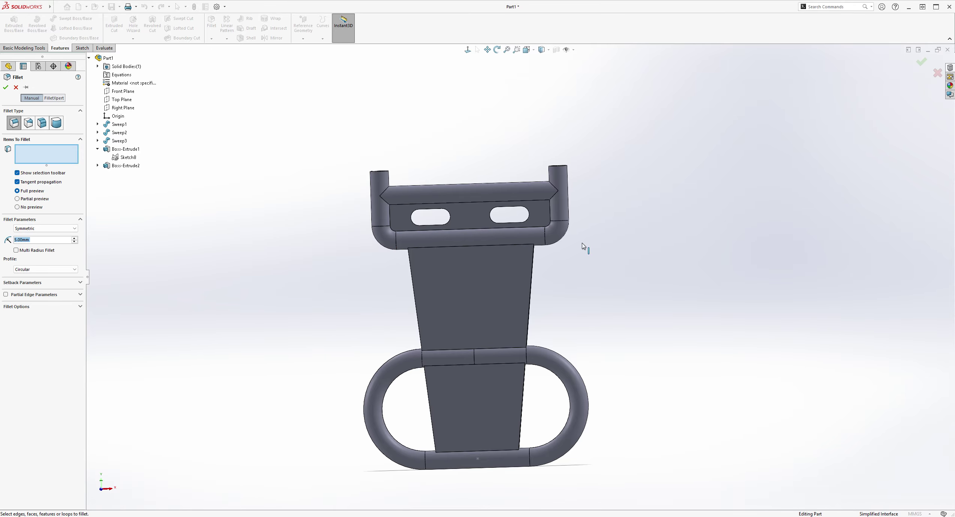
scroll(511, 242, "down", 5)
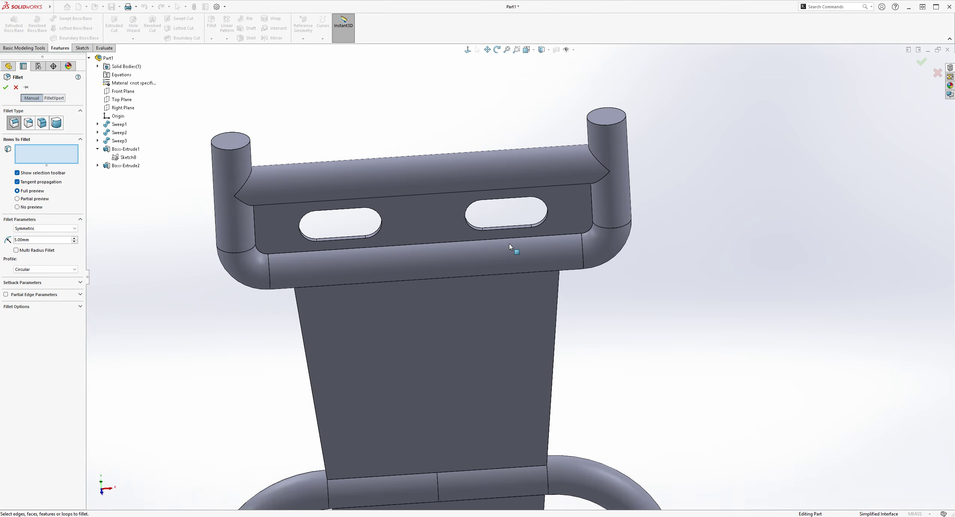
left_click(388, 247)
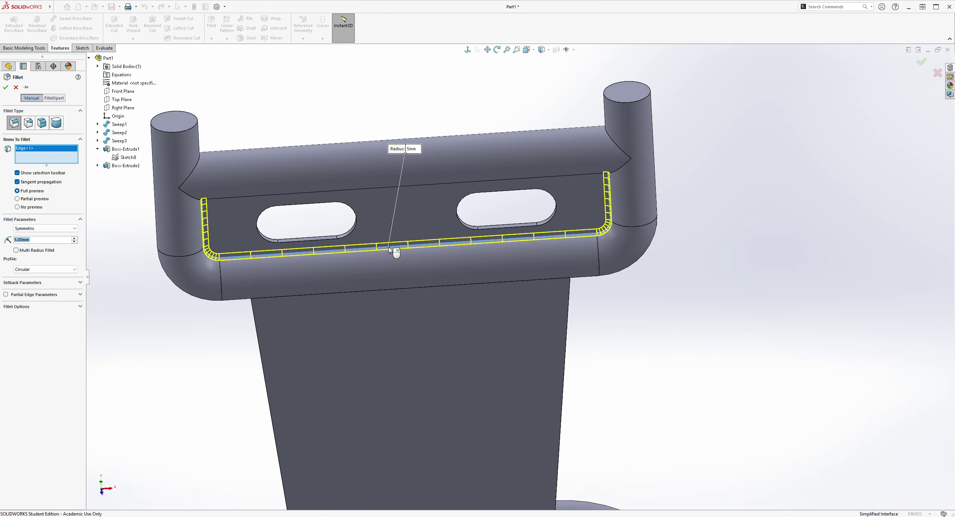
middle_click_drag(514, 315, 470, 244)
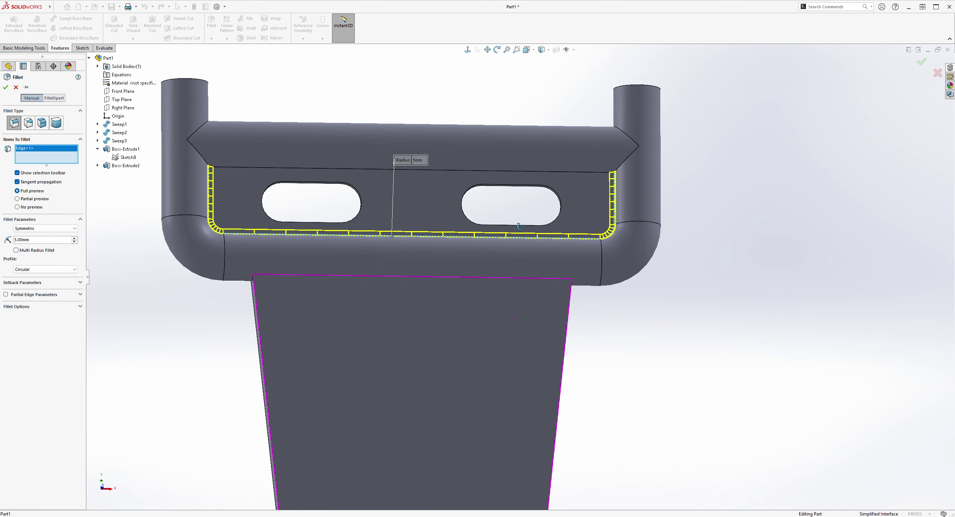
left_click(409, 170)
middle_click_drag(531, 240, 786, 345)
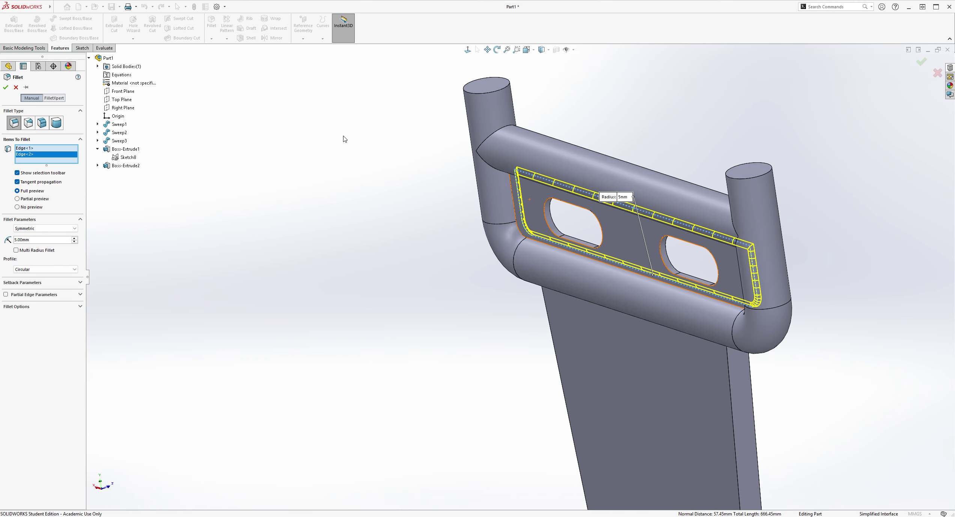
left_click(5, 88)
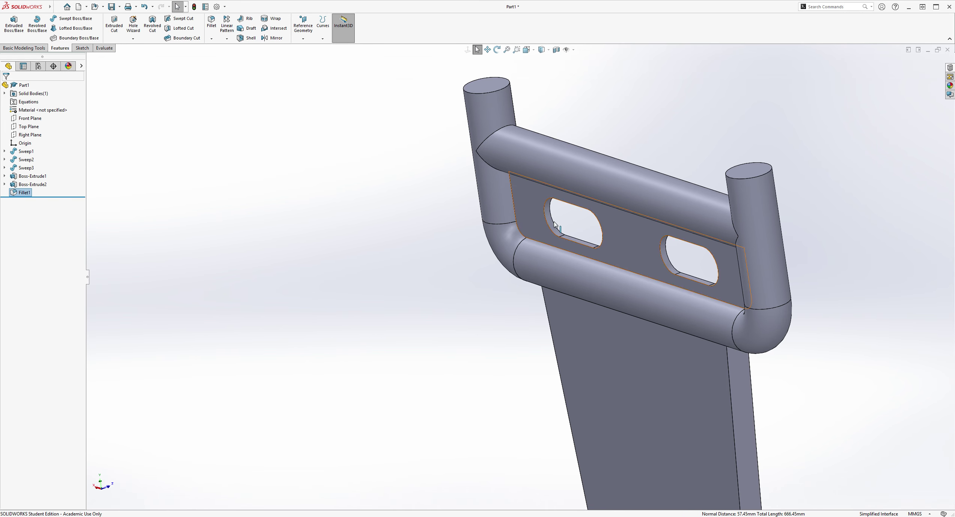
Step: Fillet the panel's perimeter edges on the opposite face, along the U-shaped bar and crossbar, with a 5 mm radius
middle_click_drag(401, 143, 639, 146)
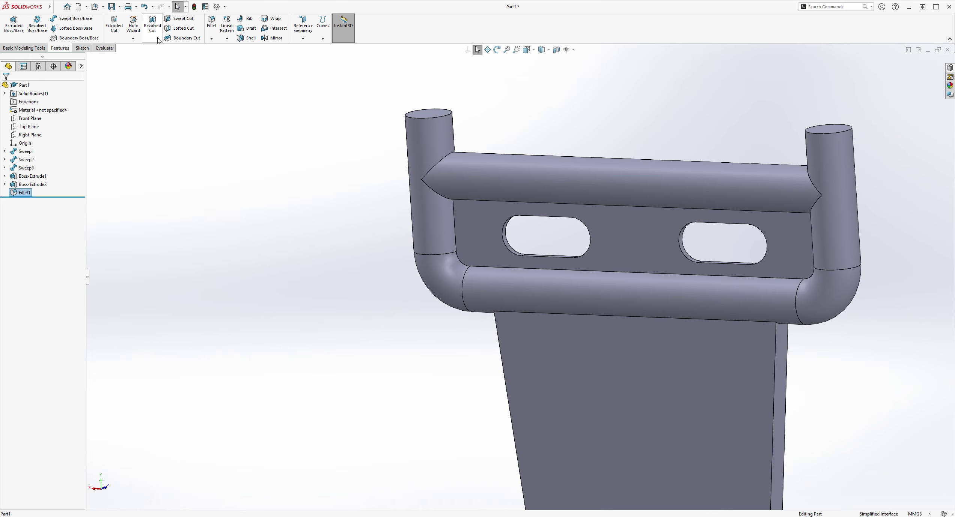
left_click(212, 22)
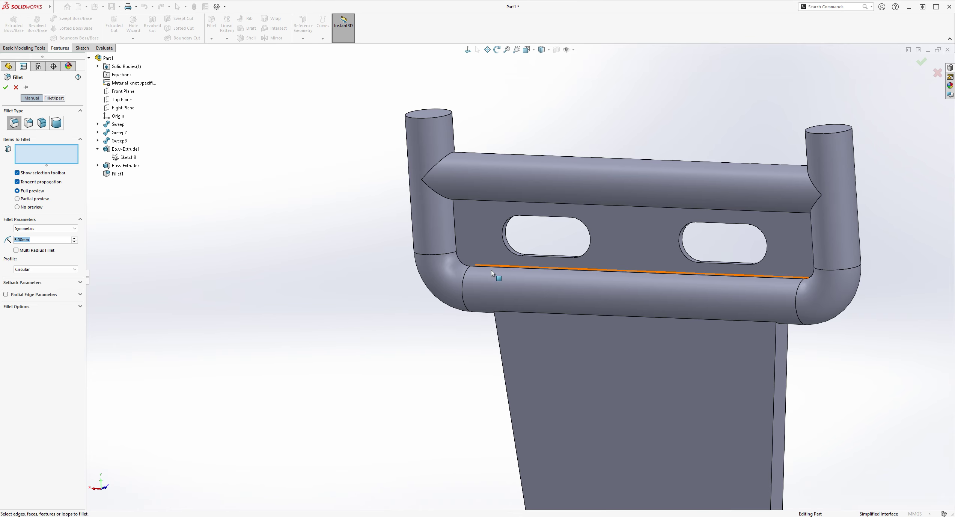
left_click(506, 268)
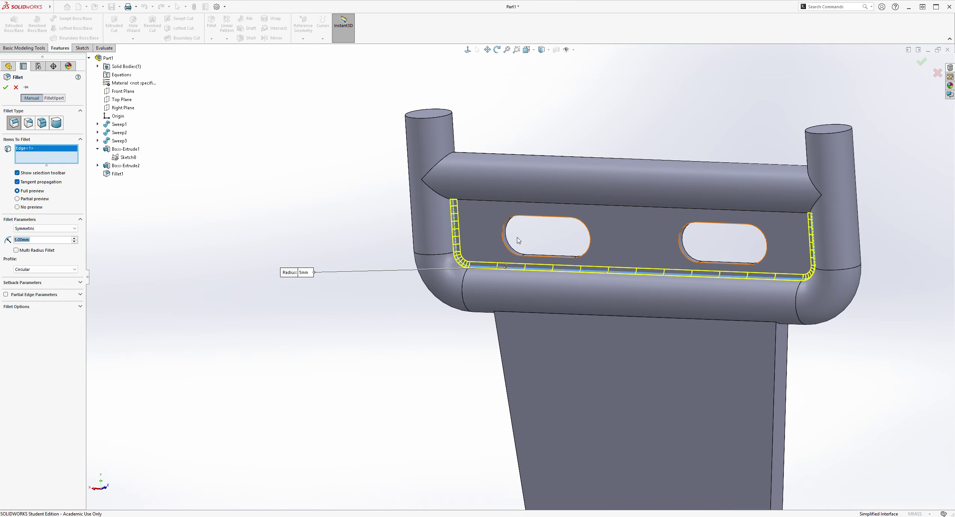
left_click(521, 203)
middle_click_drag(718, 302, 472, 183)
left_click(5, 88)
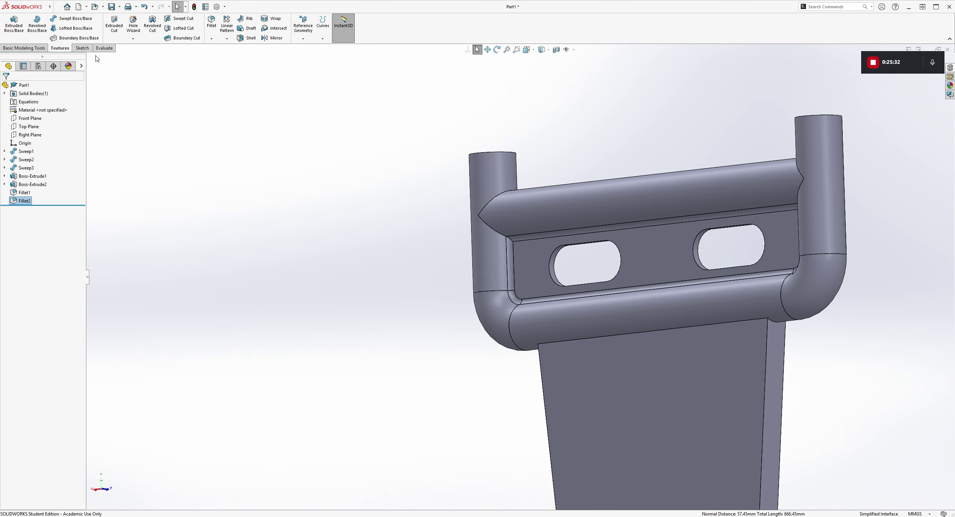
Step: Start a 5 mm fillet and select the four long edges along one side of the tapered plate, above and below the ring's upper bar
left_click(210, 23)
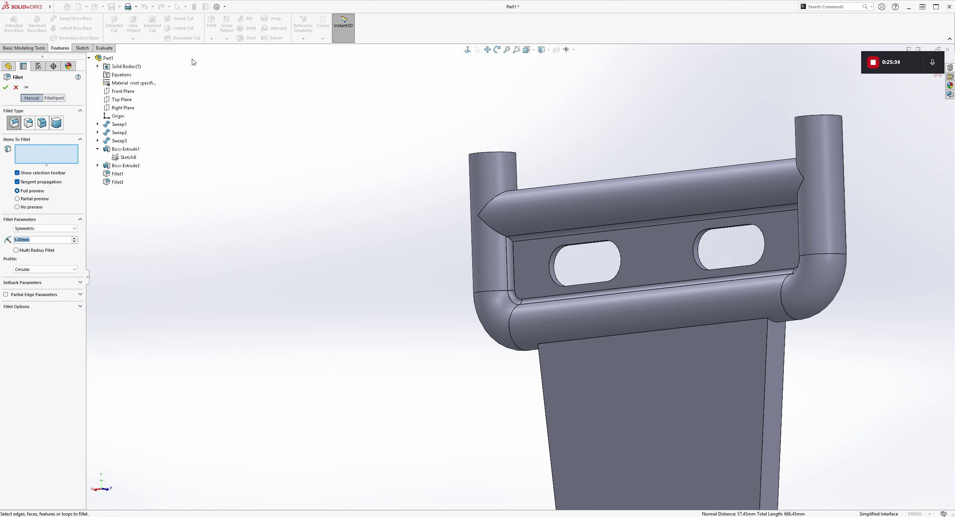
scroll(415, 354, "up", 5)
scroll(572, 408, "down", 8)
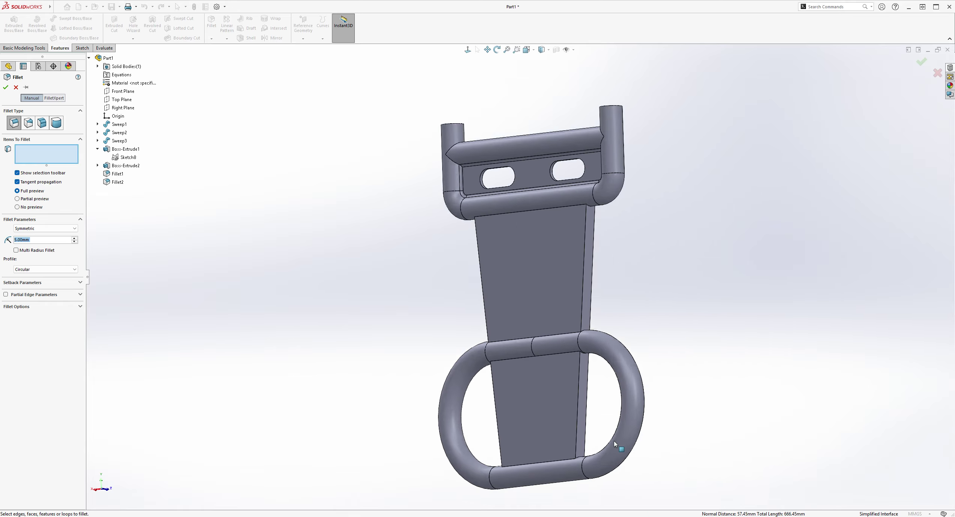
middle_click_drag(678, 416, 625, 449)
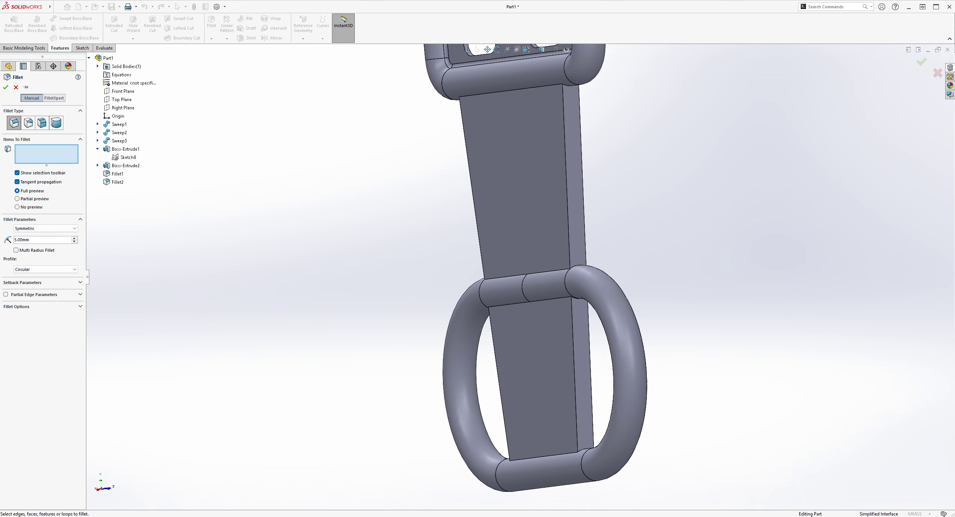
middle_click_drag(656, 223, 608, 215)
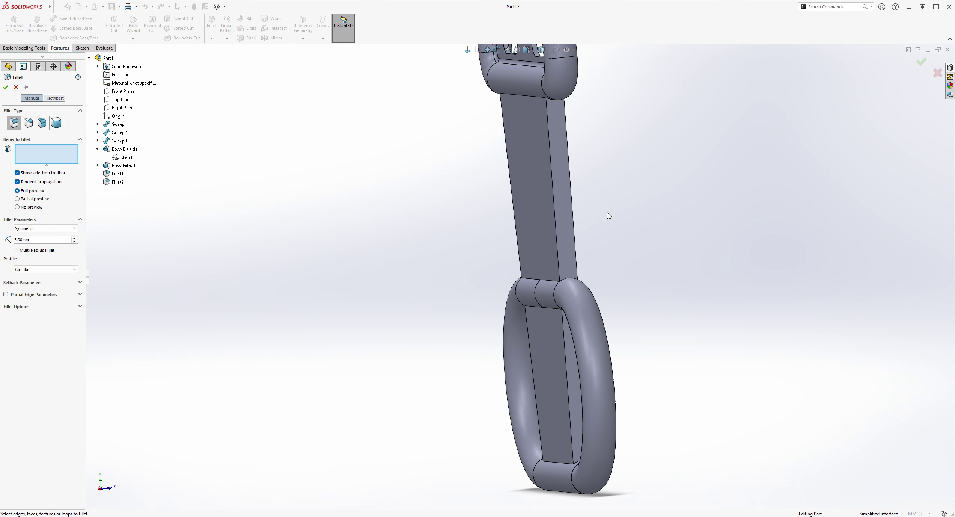
left_click(553, 205)
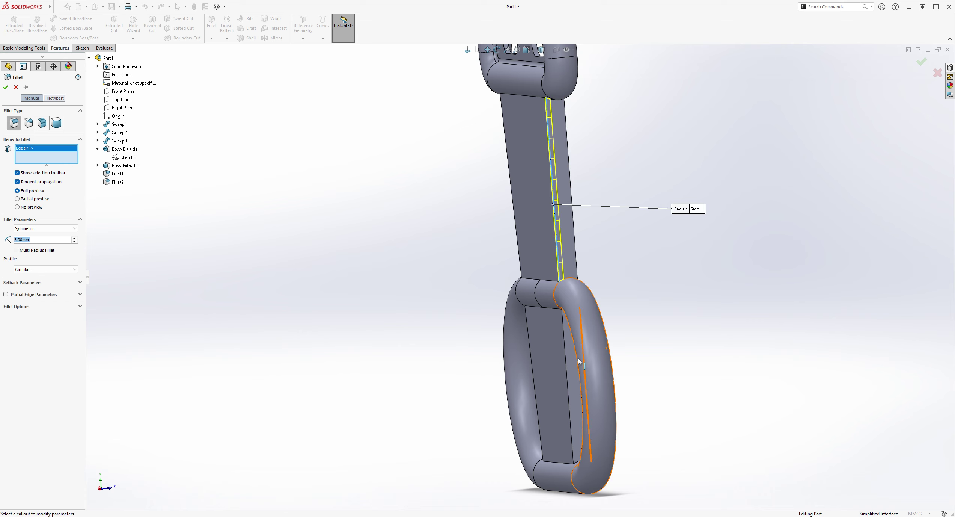
left_click(567, 361)
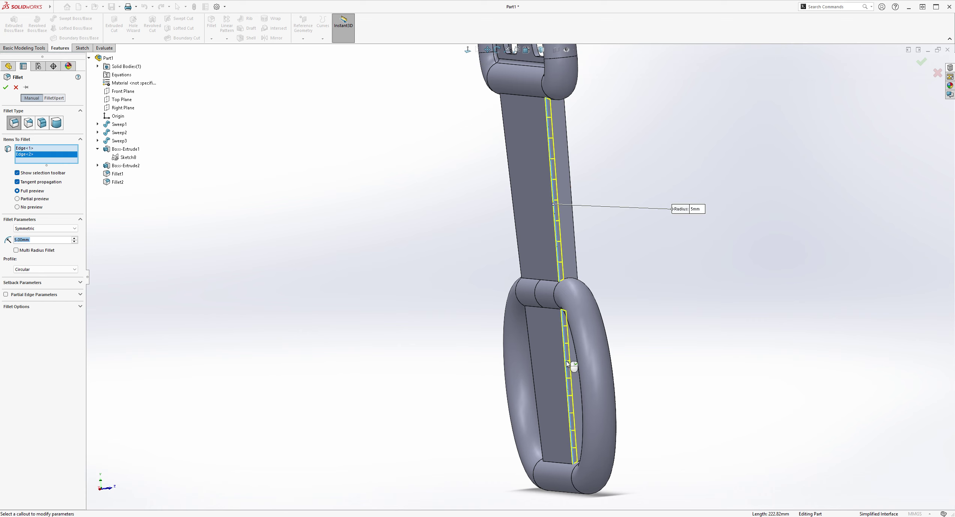
middle_click_drag(646, 364, 608, 362)
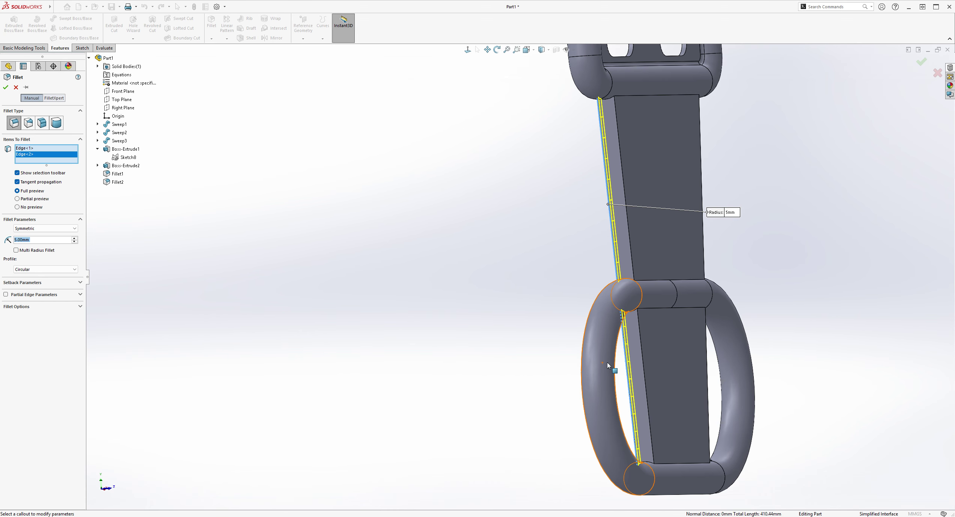
left_click(643, 365)
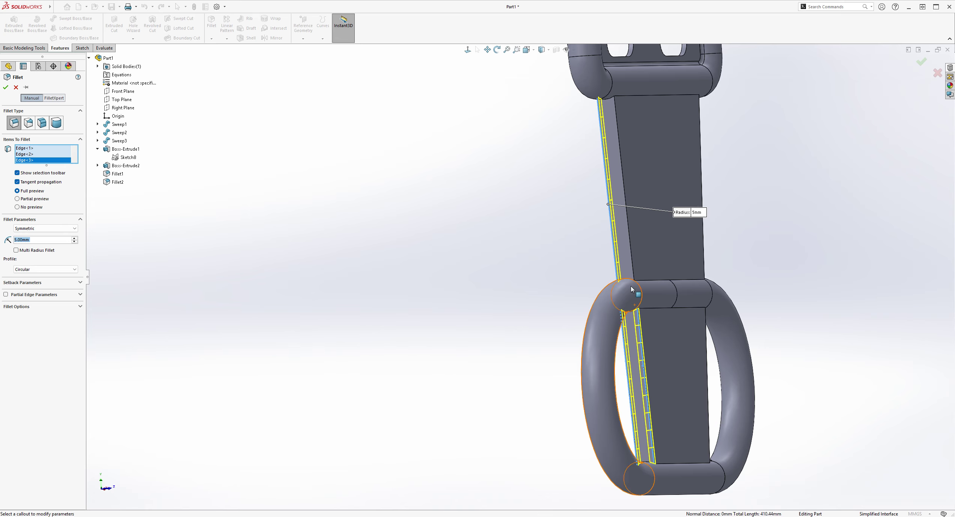
left_click(633, 263)
Step: Add the four long edges on the tapered plate's other side and create the 5 mm symmetric fillet
mouse_move(705, 298)
middle_mouse_down()
mouse_move(774, 303)
mouse_move(630, 324)
mouse_move(705, 281)
middle_mouse_up()
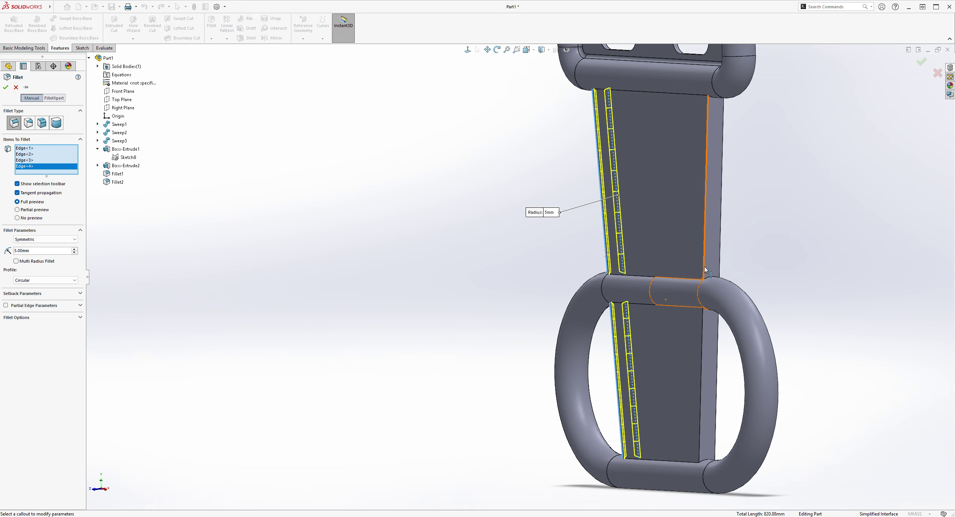
left_click(704, 266)
left_click(721, 266)
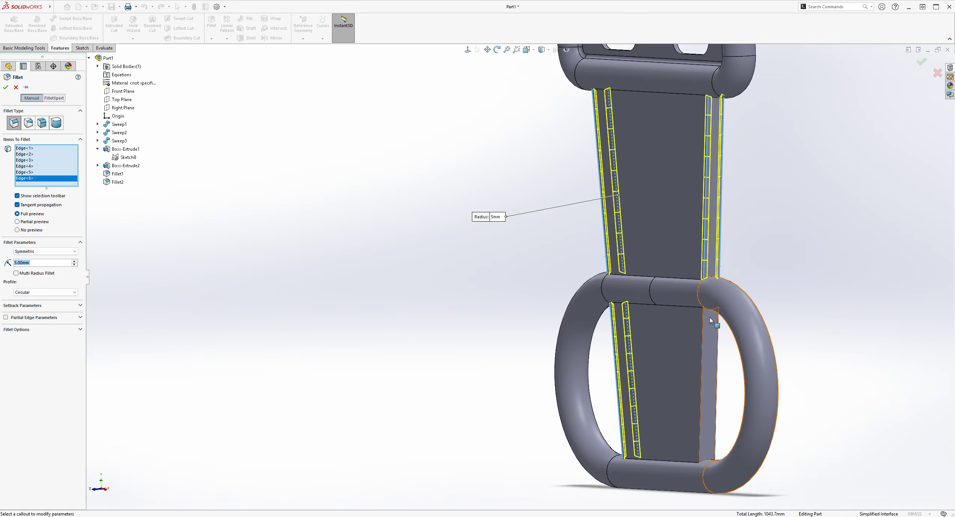
left_click(702, 342)
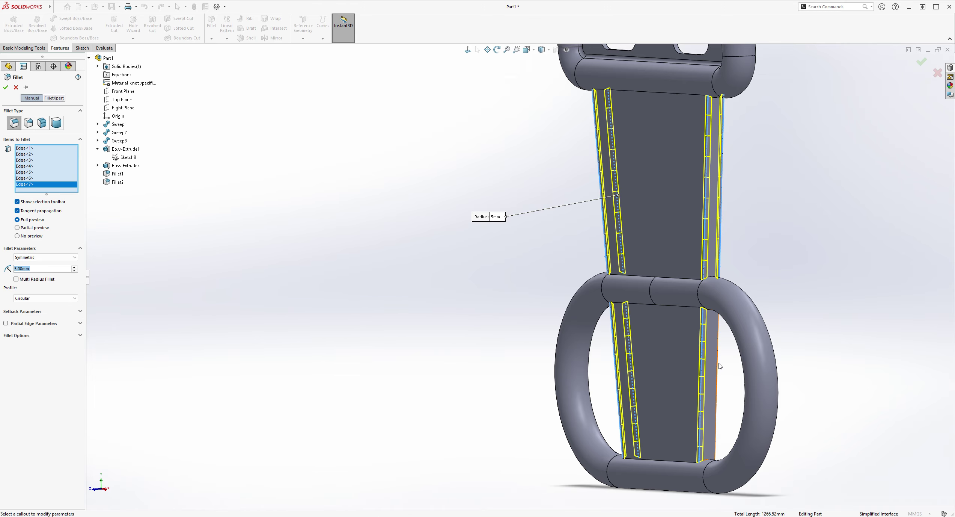
left_click(718, 363)
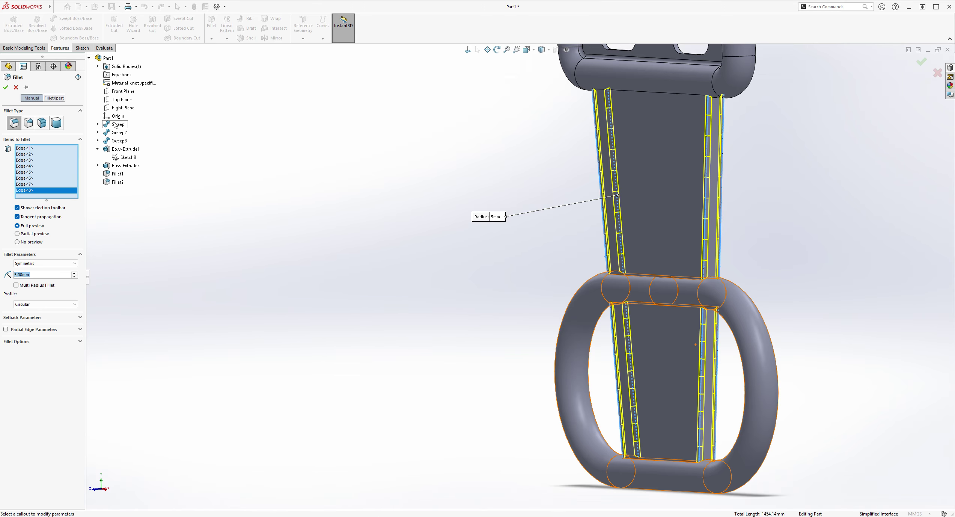
left_click(6, 88)
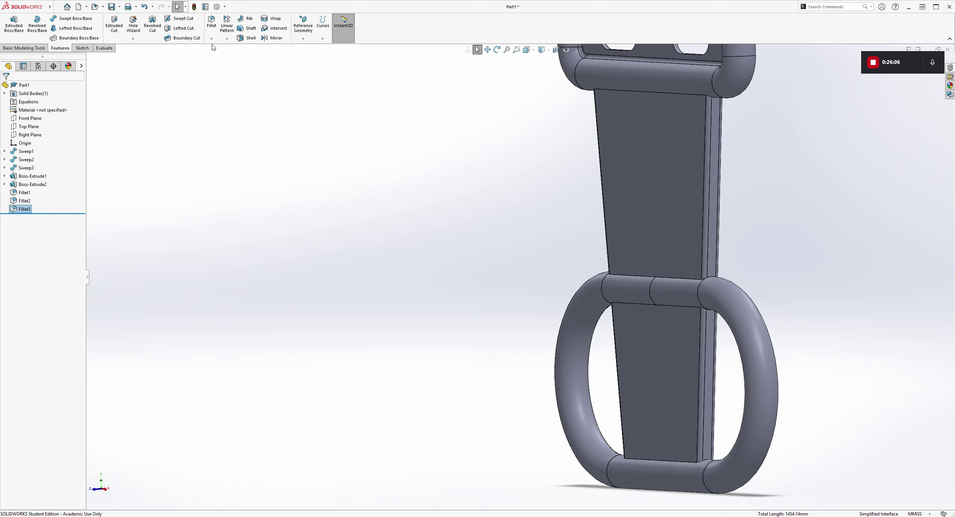
Step: Start another 5 mm fillet and select the edge where the tapered plate meets the underside of the U-shaped bar
left_click(211, 26)
middle_click_drag(859, 308, 831, 301)
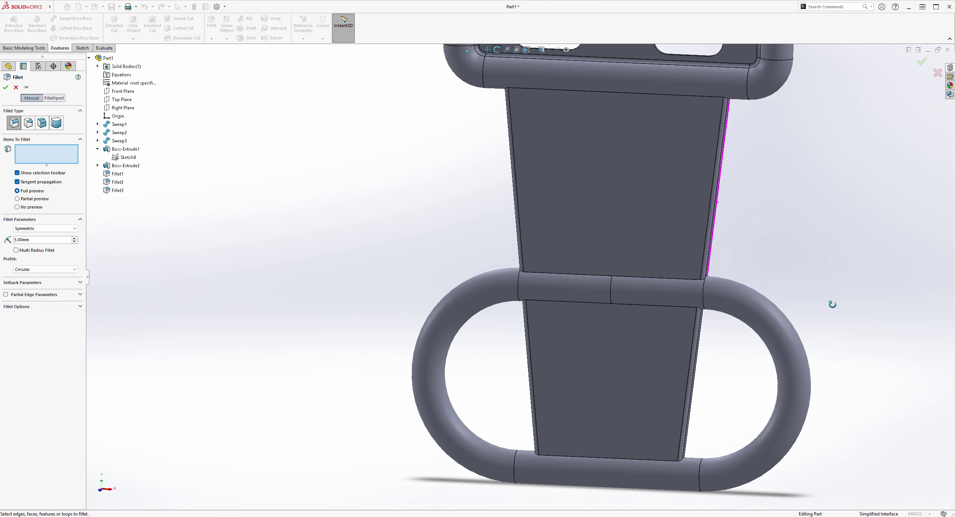
scroll(804, 294, "up", 4)
scroll(694, 254, "down", 1)
scroll(694, 254, "down", 3)
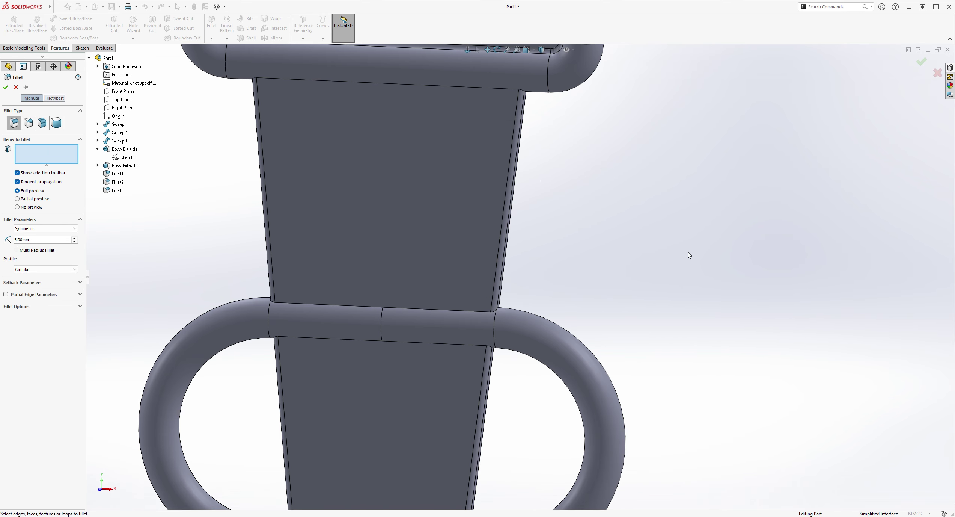
scroll(676, 282, "up", 1)
middle_click_drag(601, 295, 445, 292)
scroll(532, 188, "up", 5)
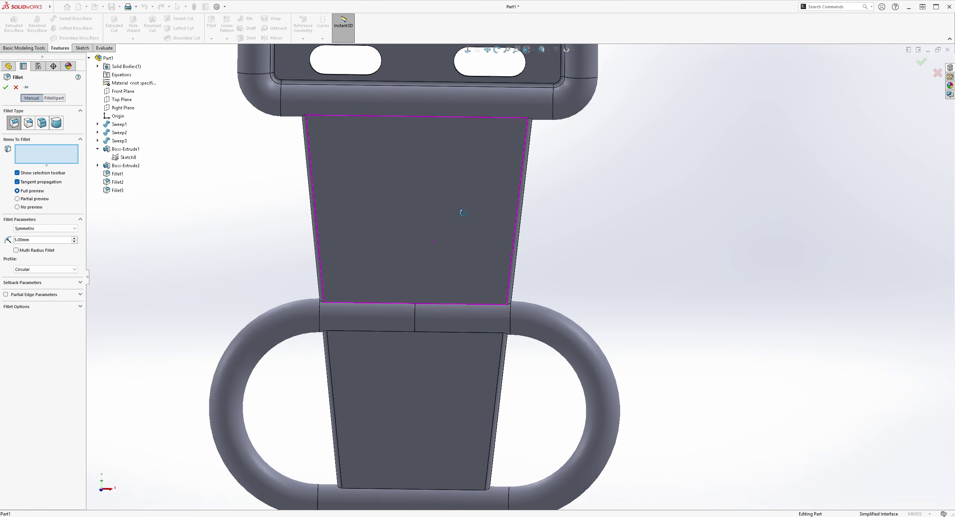
middle_click_drag(532, 188, 578, 166)
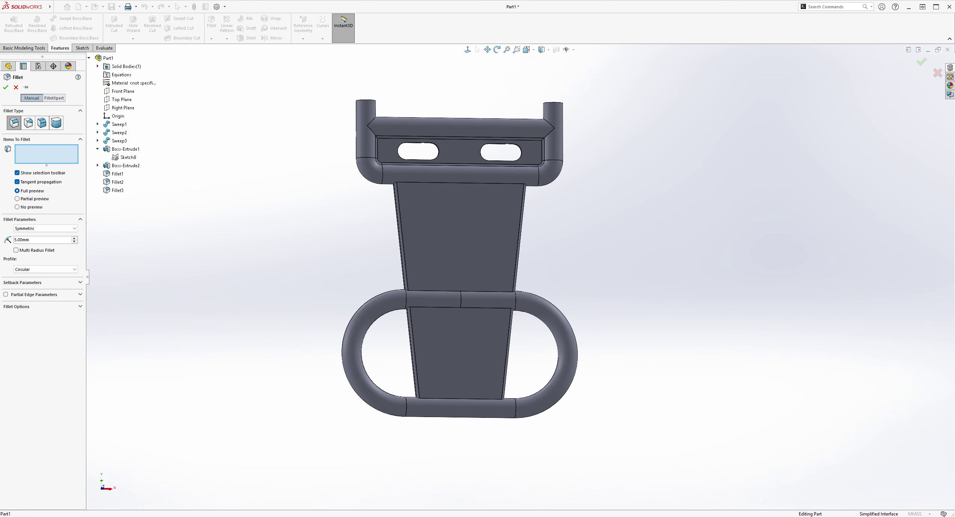
scroll(571, 165, "down", 6)
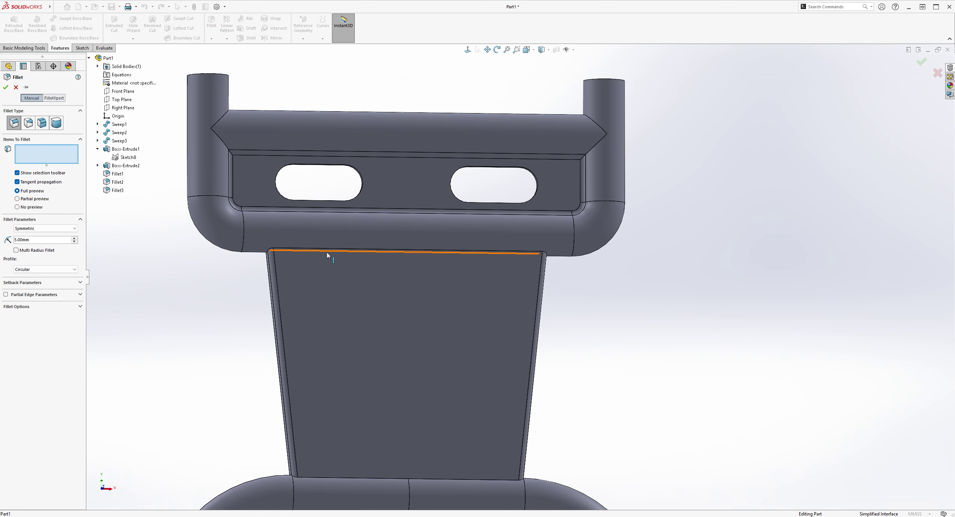
middle_click_drag(328, 250, 530, 281)
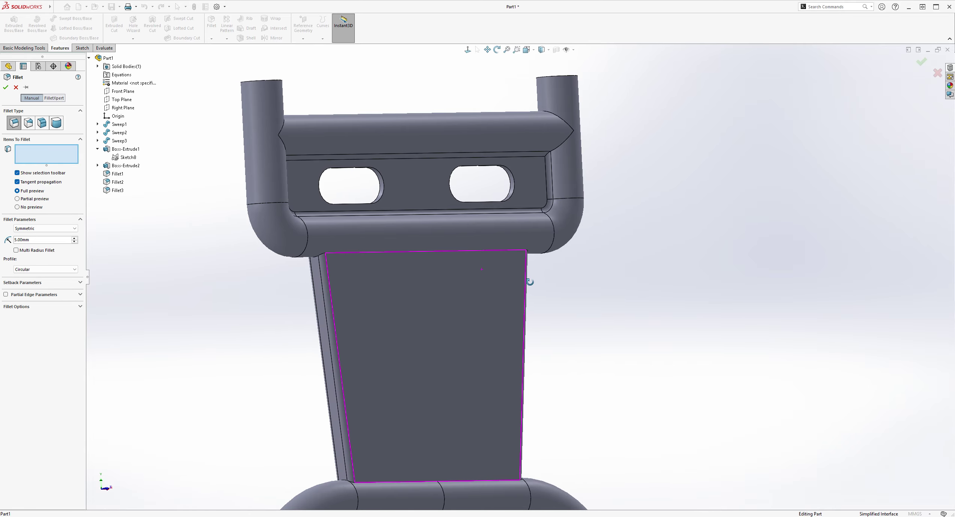
left_click(350, 252)
Step: Add the plate's joint edges above and below the ring's upper bar to the fillet selection
middle_click_drag(572, 354, 558, 450)
scroll(552, 432, "up", 3)
scroll(499, 368, "down", 3)
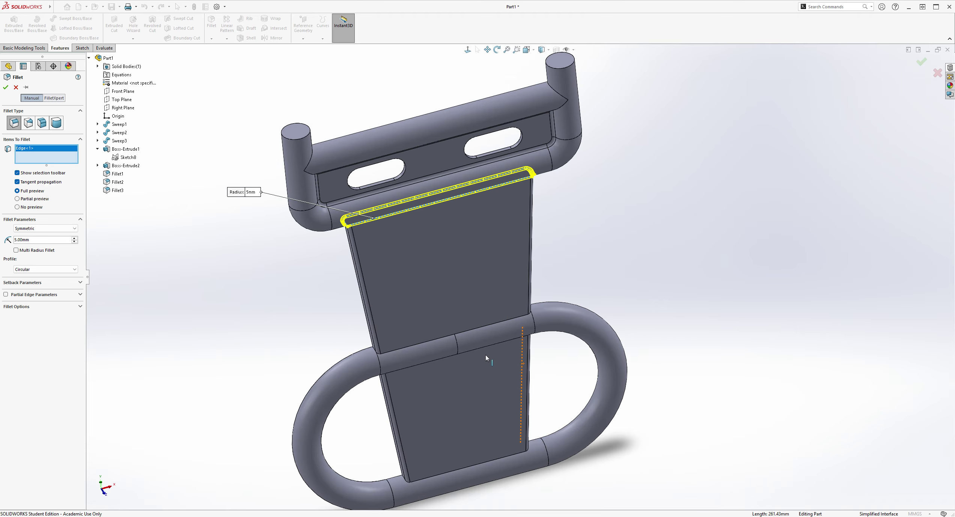
left_click(470, 335)
middle_click_drag(510, 364, 591, 271)
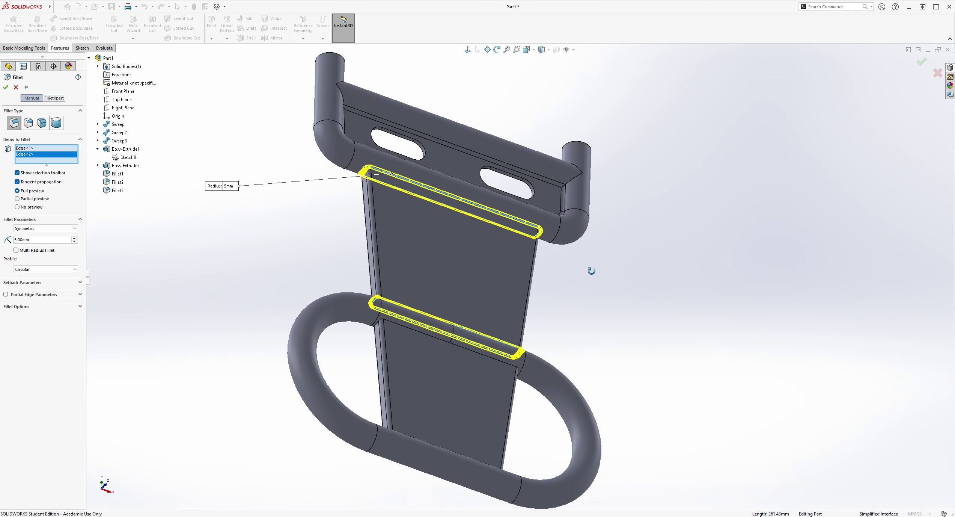
scroll(488, 334, "down", 2)
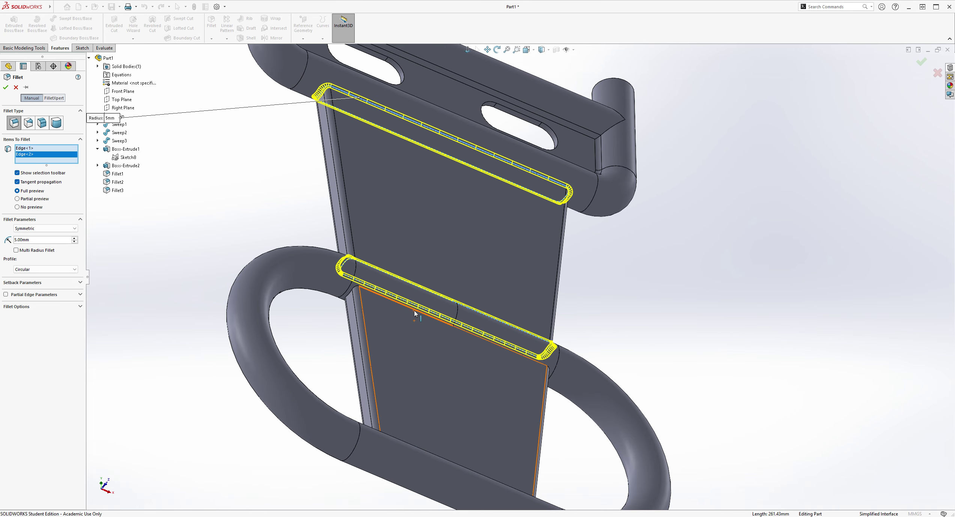
left_click(415, 314)
Step: Add the edge where the tapered plate meets the ring's lower bar and create the 5 mm fillet
middle_click_drag(499, 324, 586, 498)
scroll(614, 428, "up", 2)
scroll(581, 481, "up", 1)
middle_click_drag(574, 464, 517, 418)
scroll(482, 401, "down", 2)
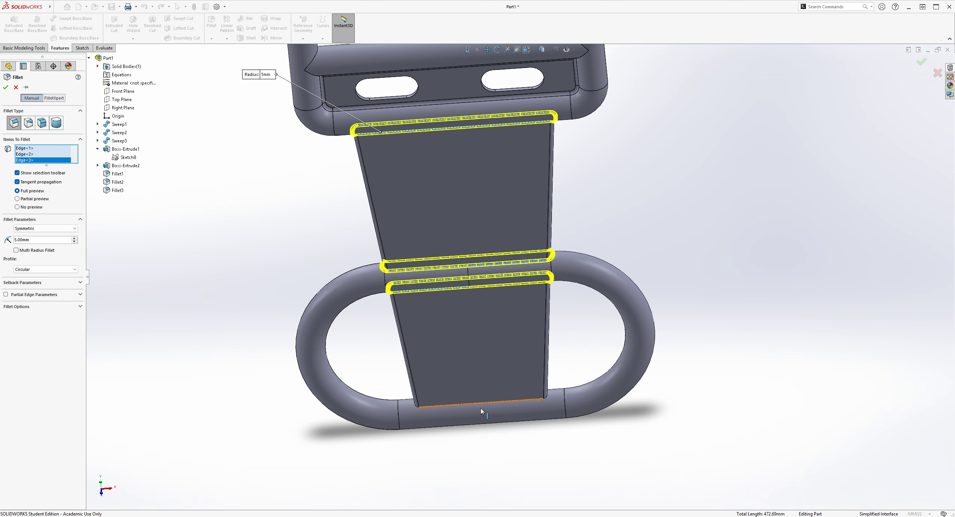
left_click(479, 401)
middle_click_drag(563, 431, 503, 285)
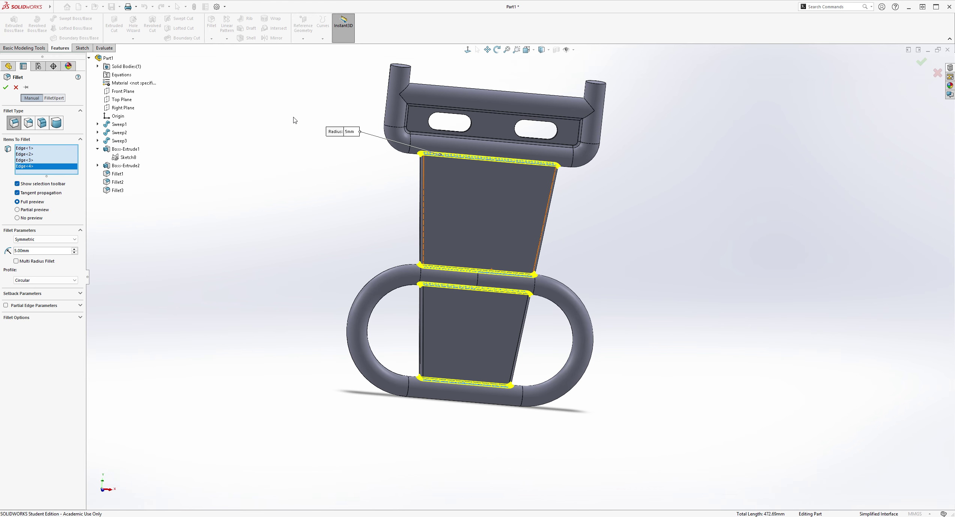
left_click(6, 87)
middle_click_drag(629, 250, 602, 228)
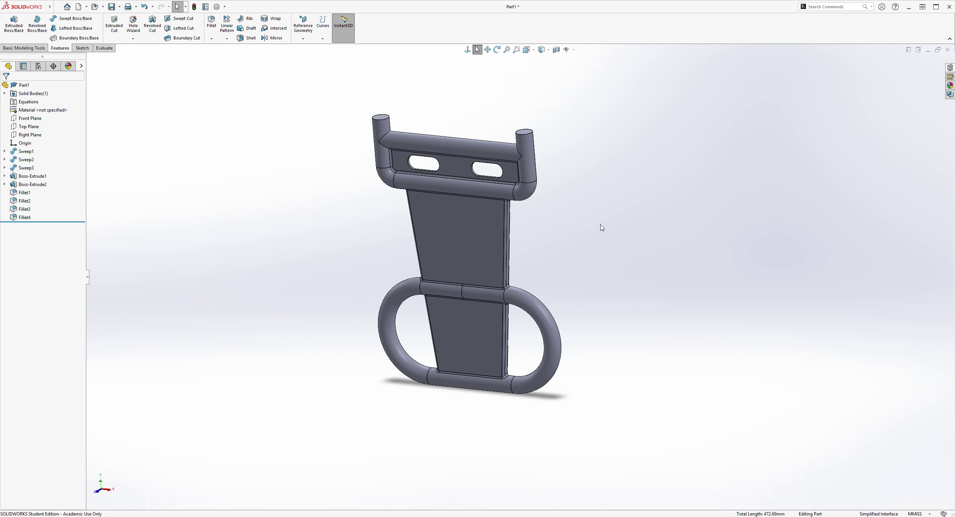
Step: Bring up the evaluation tools for checking the part's mass properties
left_click(104, 48)
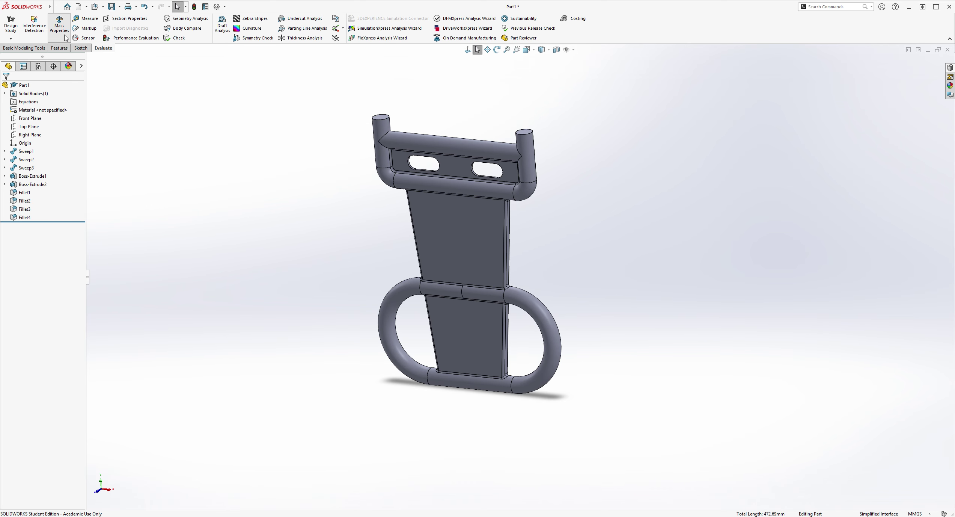